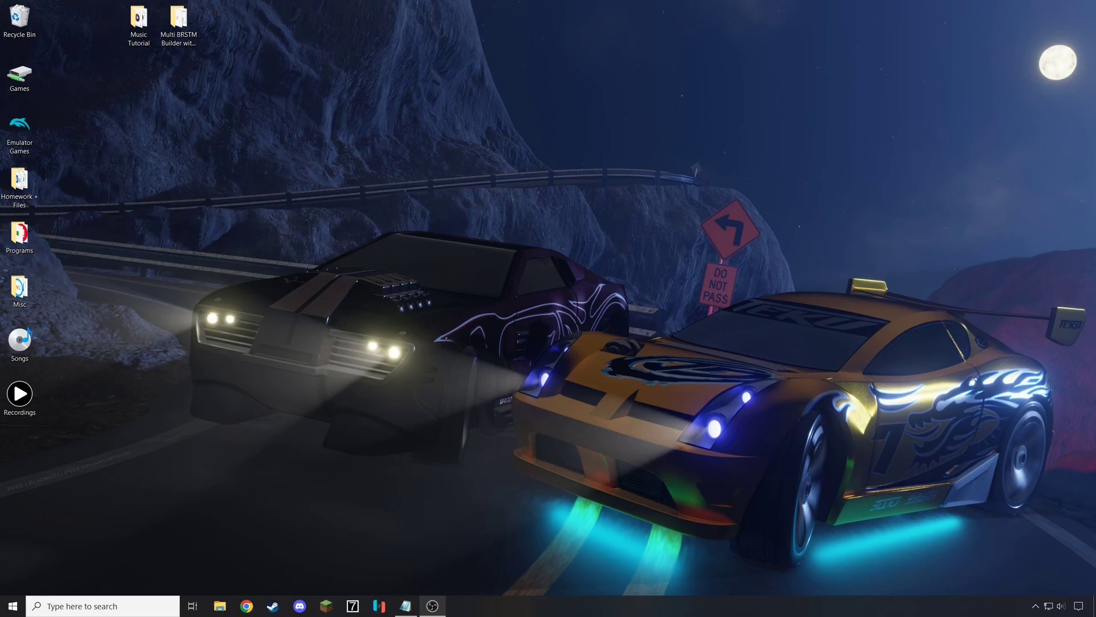
- Open the Music Tutorial folder and launch Audacity from Windows search
{"action": "double_click", "coordinate": [139, 23]}
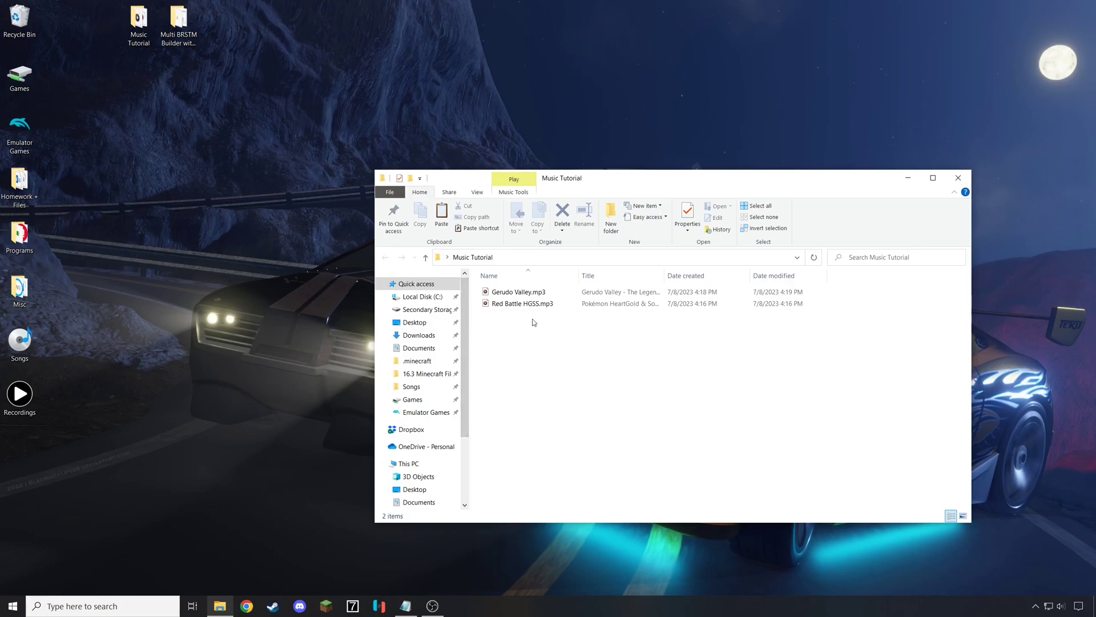
{"action": "left_click", "coordinate": [142, 604]}
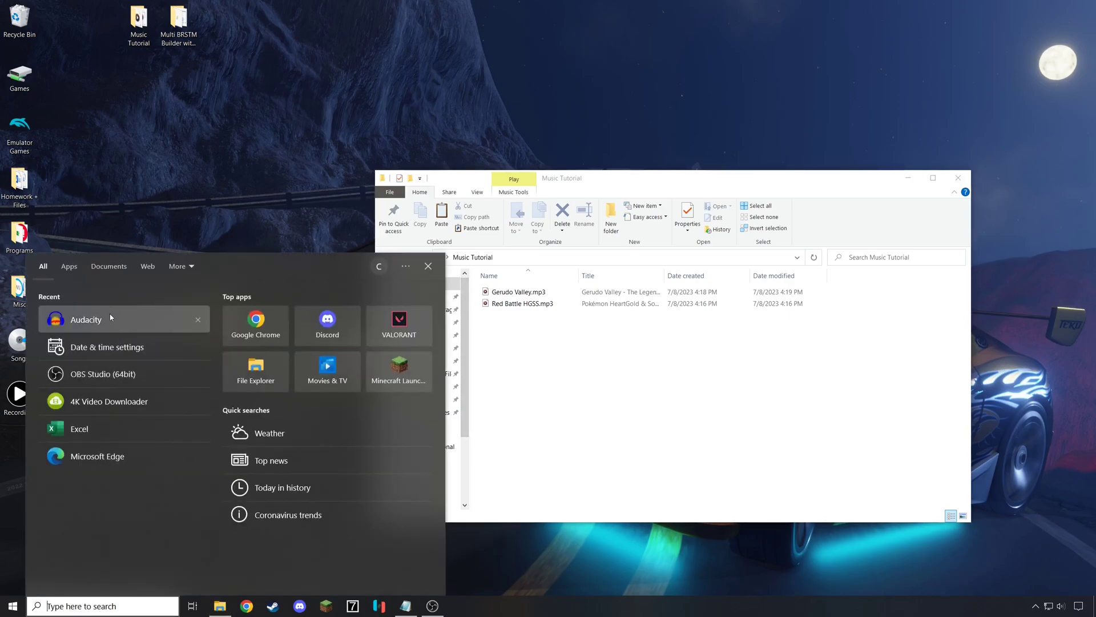
{"action": "left_click", "coordinate": [113, 318]}
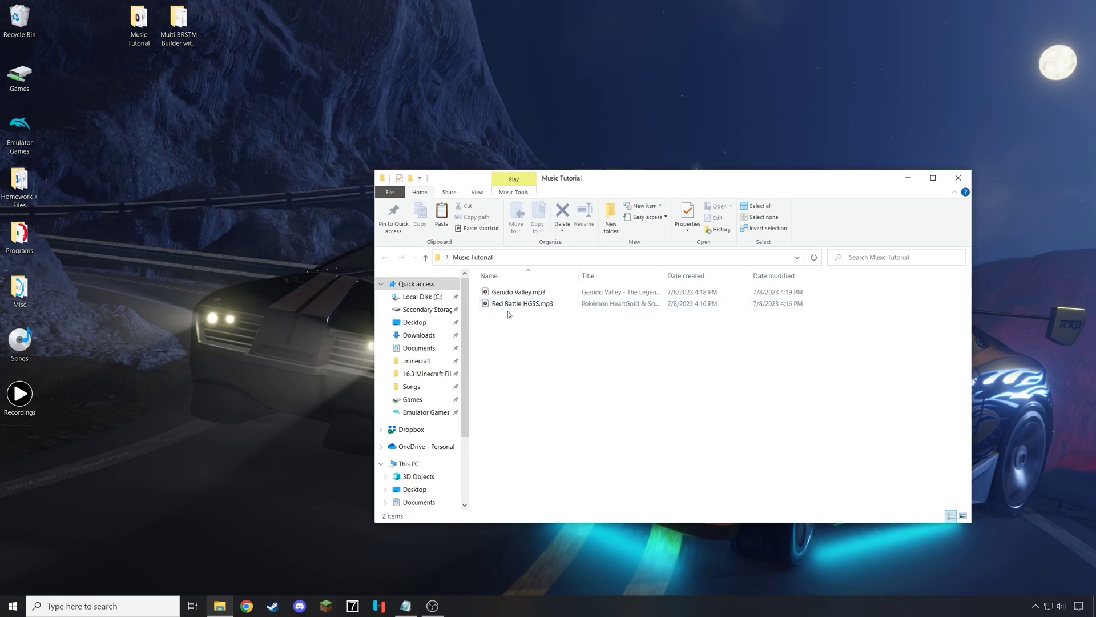
- Load Gerudo Valley.mp3 into Audacity as a stereo track
{"action": "left_click", "coordinate": [362, 110]}
{"action": "left_click", "coordinate": [377, 132]}
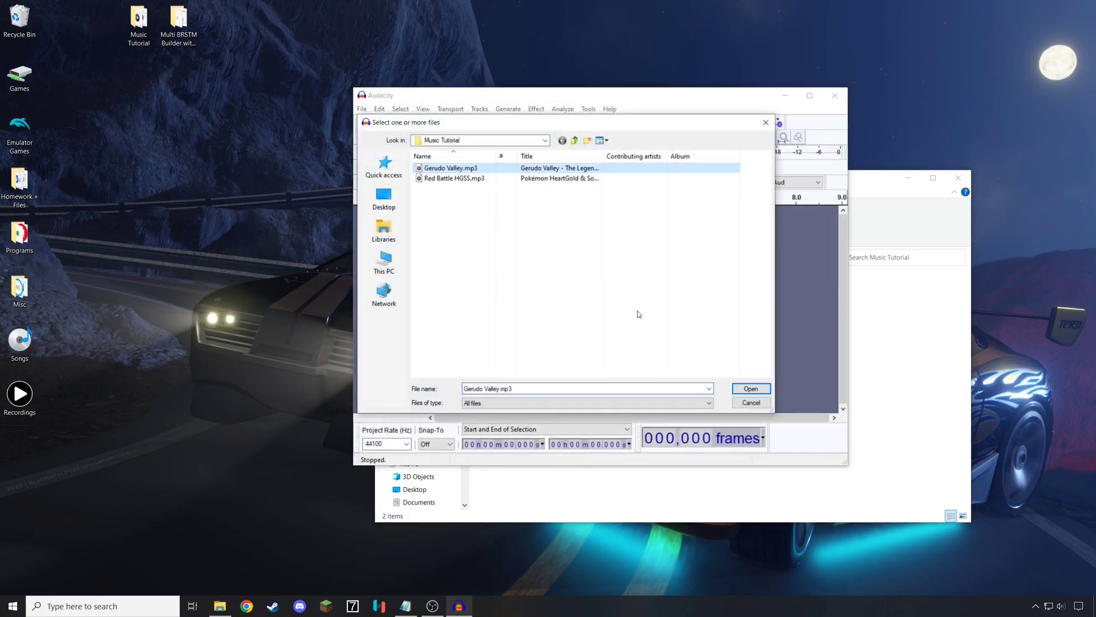
{"action": "left_click", "coordinate": [750, 388]}
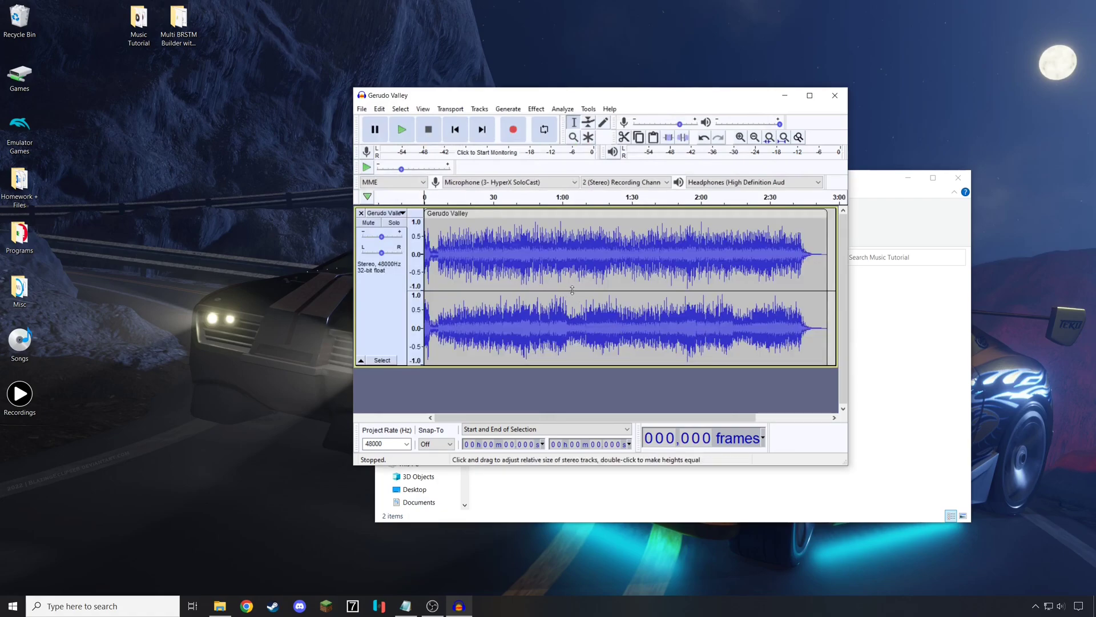
- Select the whole track and amplify it by 7.9 dB with clipping allowed
{"action": "left_click", "coordinate": [476, 258]}
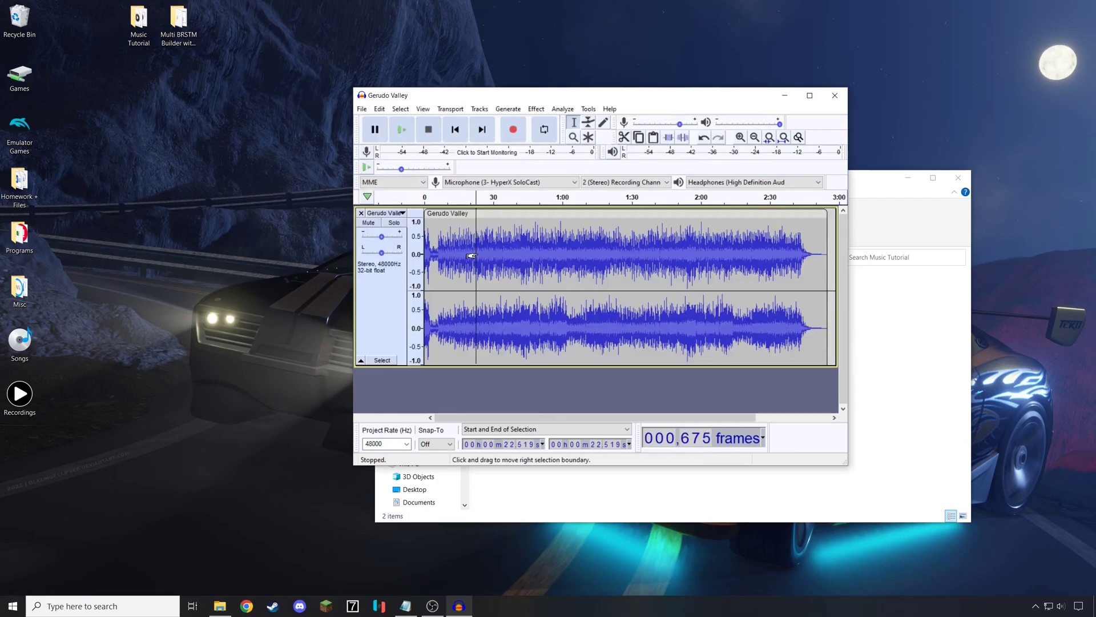
{"action": "key", "text": "ctrl+a"}
{"action": "left_click", "coordinate": [533, 110]}
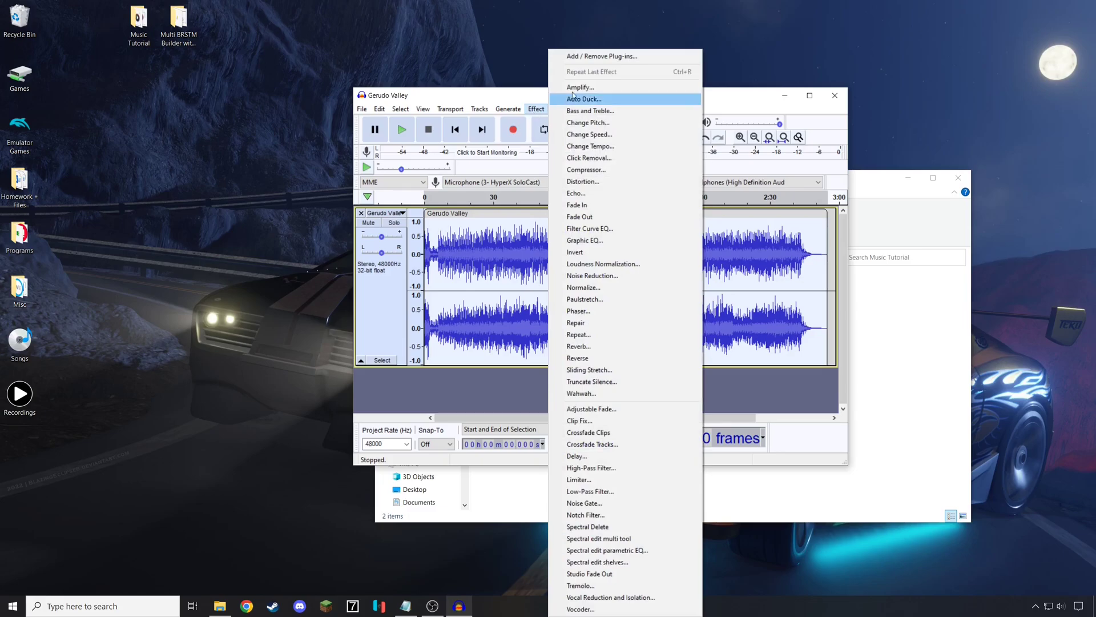
{"action": "left_click", "coordinate": [576, 89]}
{"action": "left_click_drag", "start_coordinate": [604, 261], "coordinate": [619, 265]}
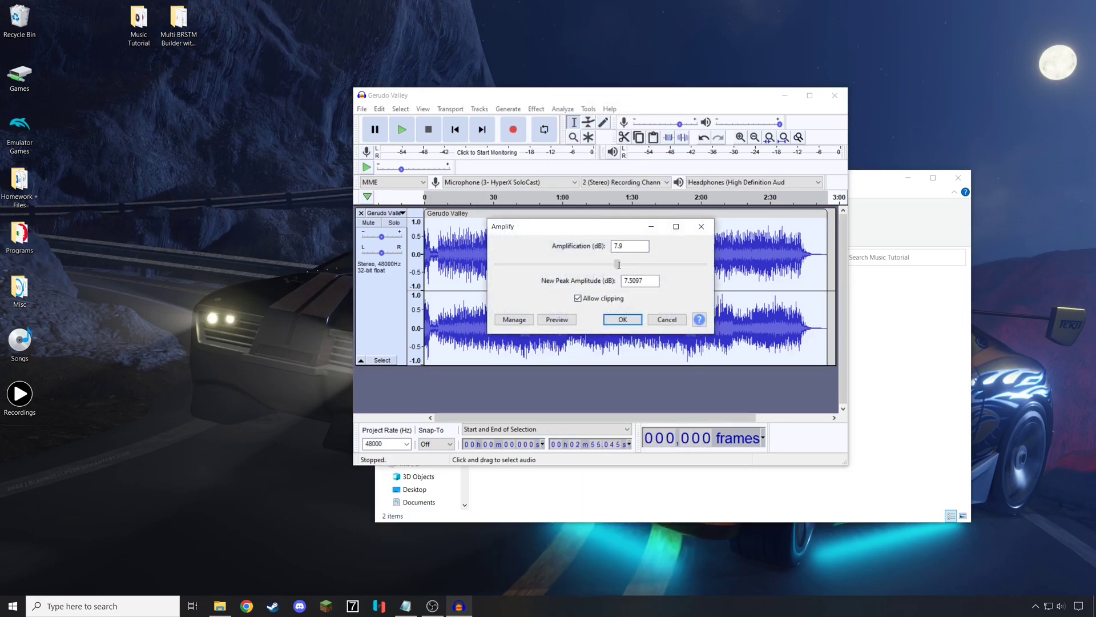
{"action": "left_click", "coordinate": [637, 319]}
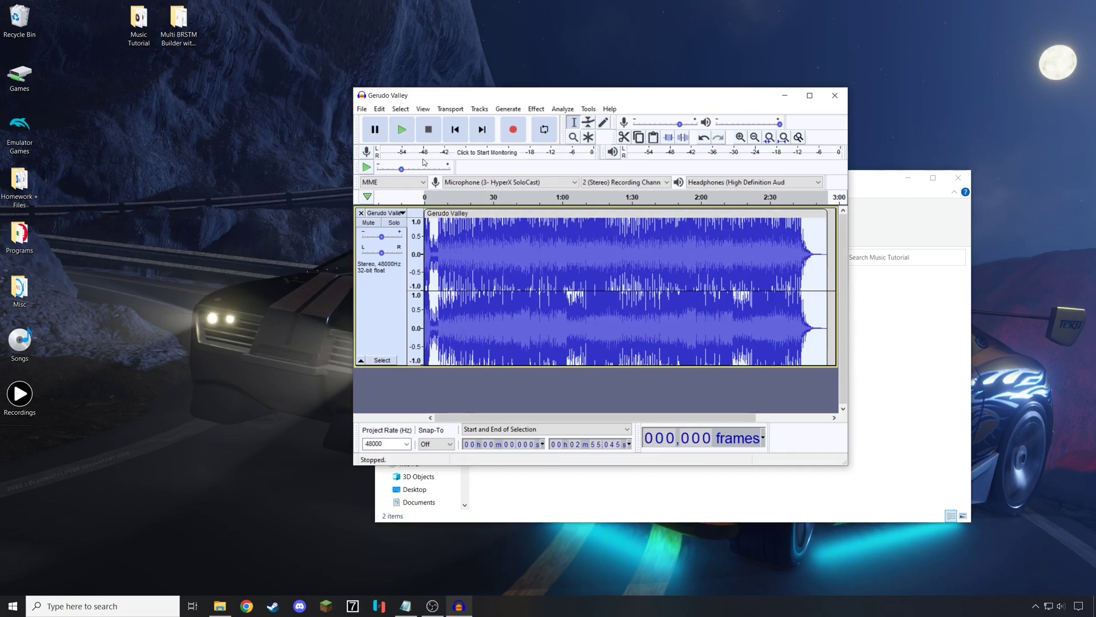
- Apply a 0 dB hard limiter and play the track to check the louder sound
{"action": "left_click", "coordinate": [537, 112]}
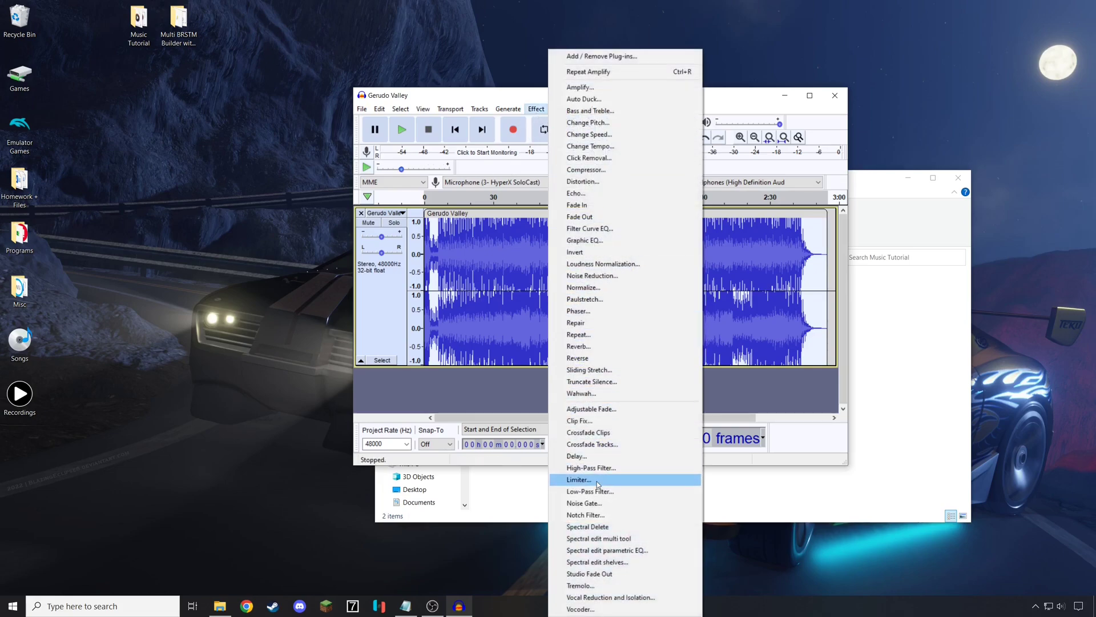
{"action": "left_click", "coordinate": [579, 480]}
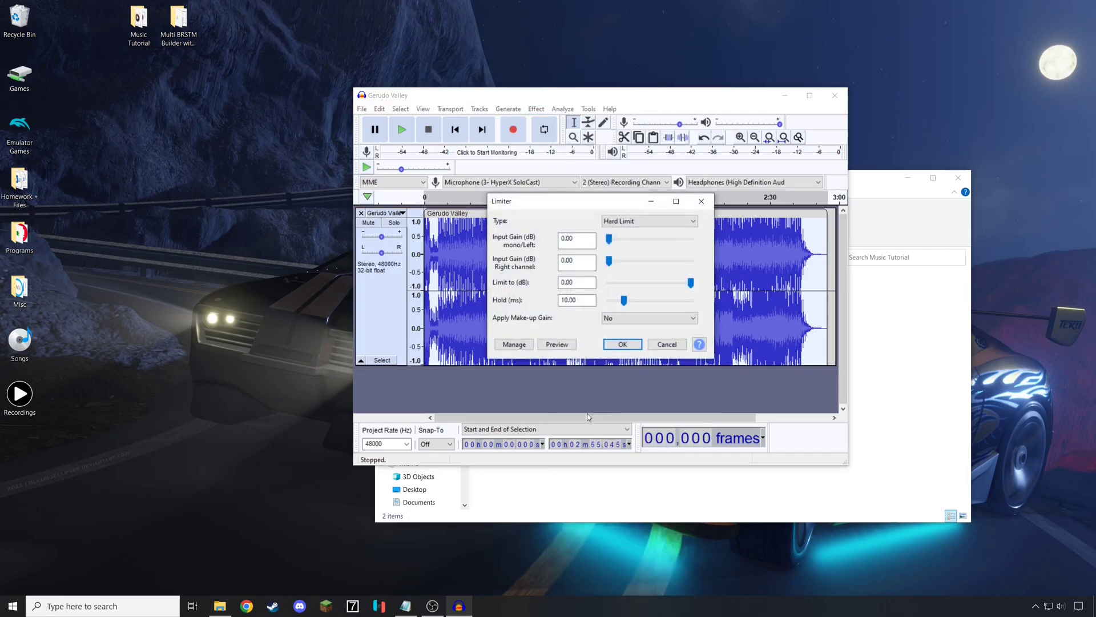
{"action": "left_click", "coordinate": [615, 343]}
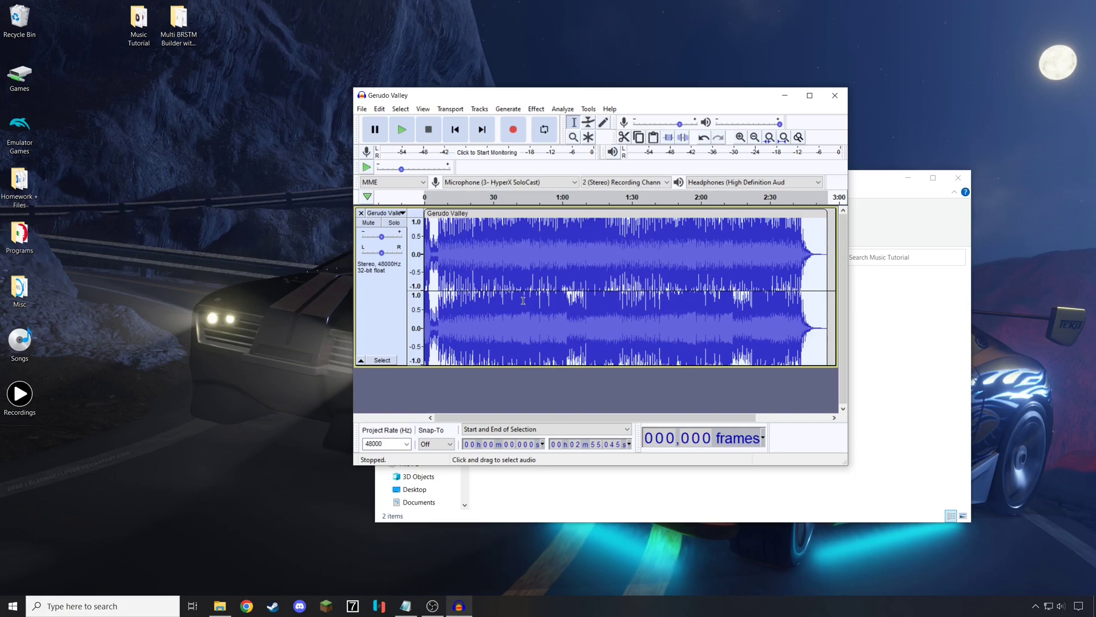
{"action": "left_click", "coordinate": [407, 137]}
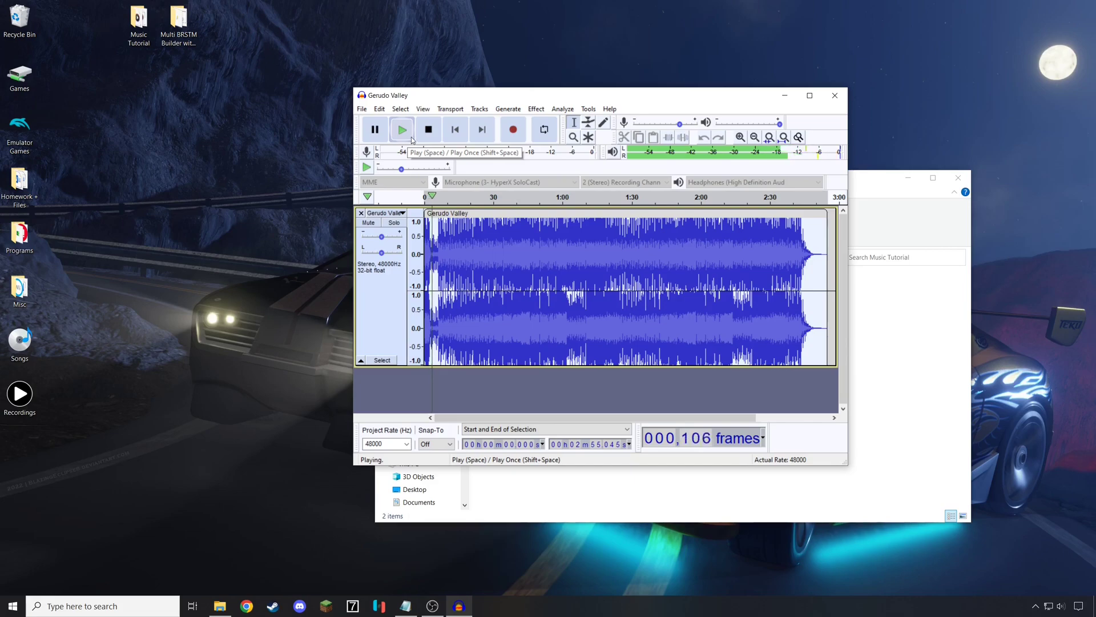
{"action": "left_click", "coordinate": [420, 137]}
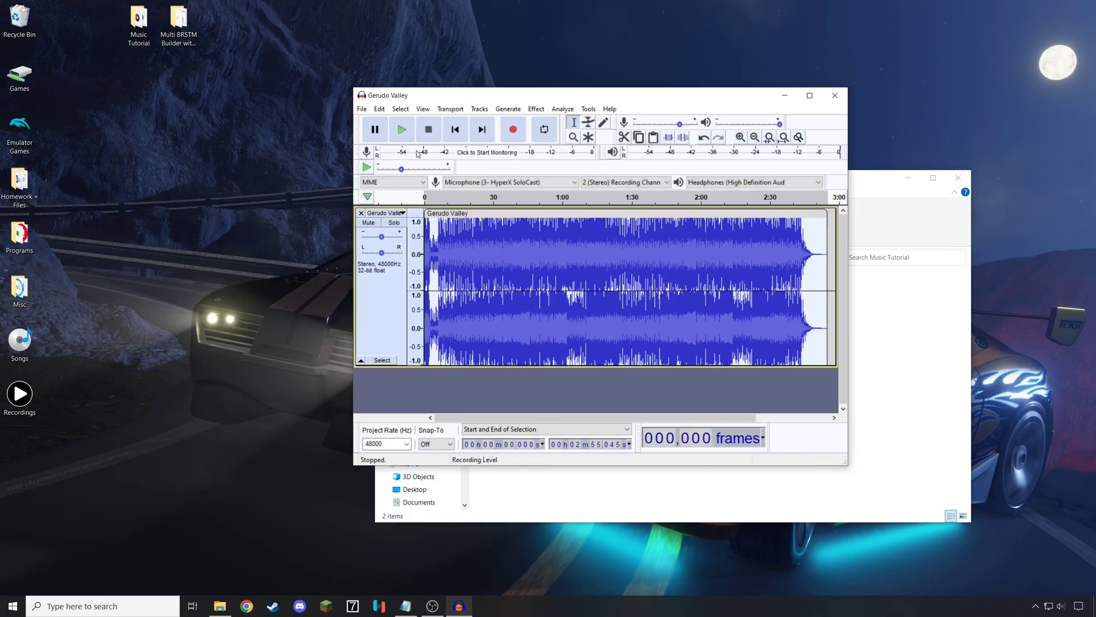
- Export the louder track as Gerudo Valley Default.wav (16-bit PCM) into Music Tutorial
{"action": "left_click", "coordinate": [361, 109]}
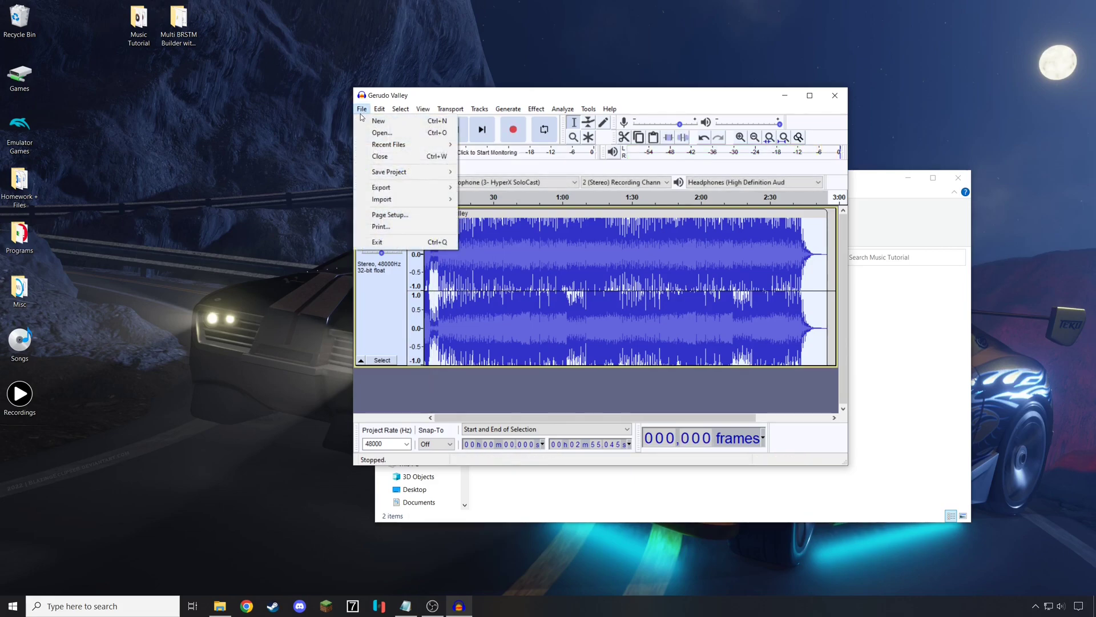
{"action": "left_click", "coordinate": [497, 203]}
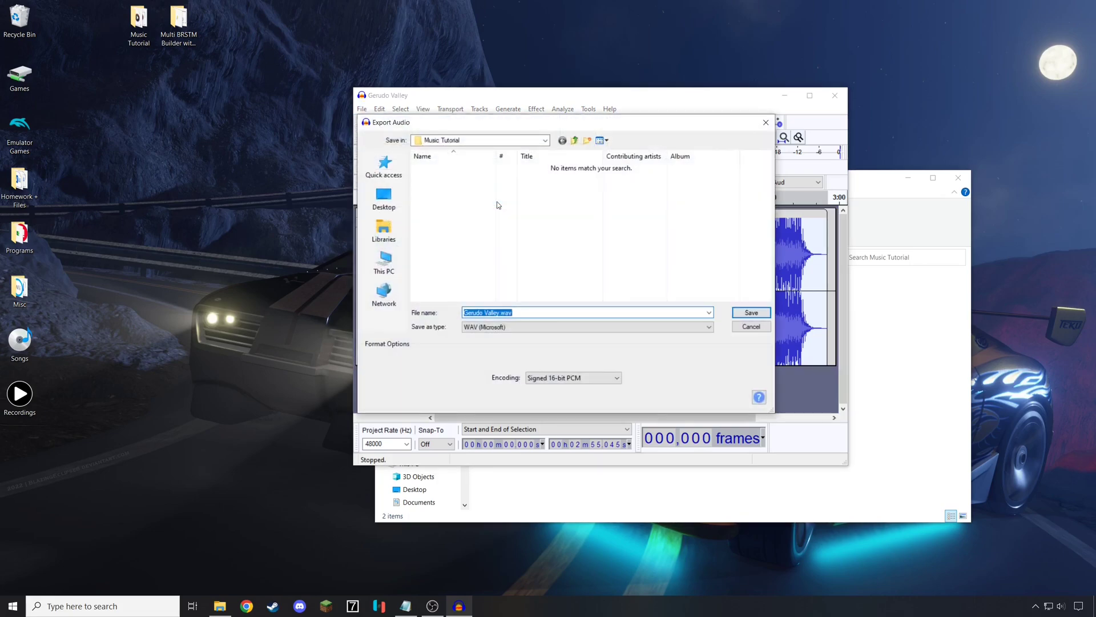
{"action": "type", "text": "Geru"}
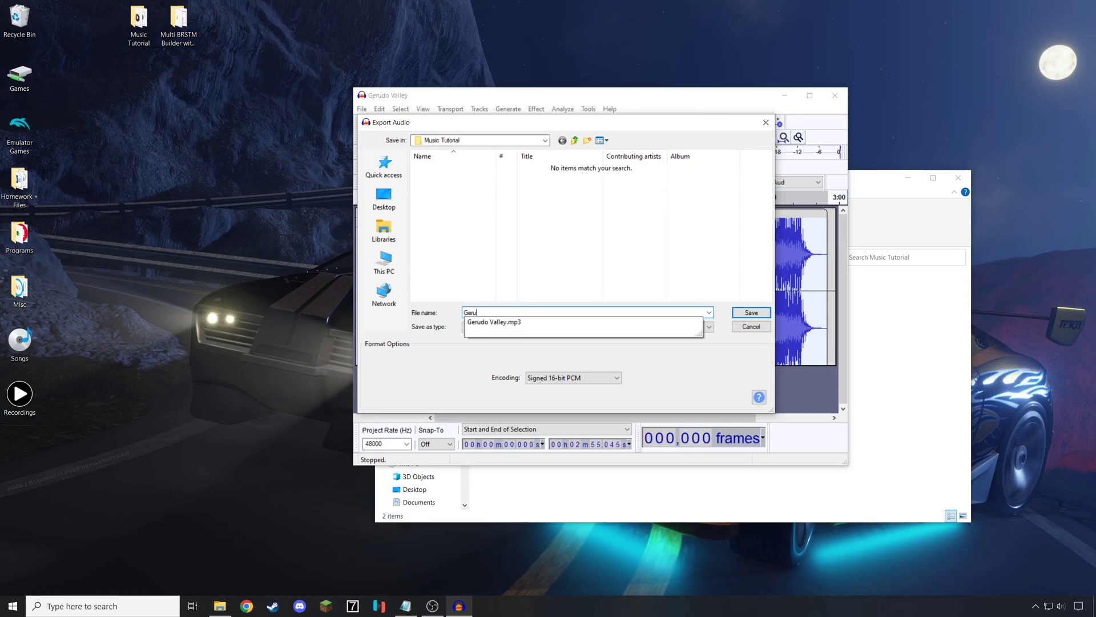
{"action": "type", "text": "do Valley Default"}
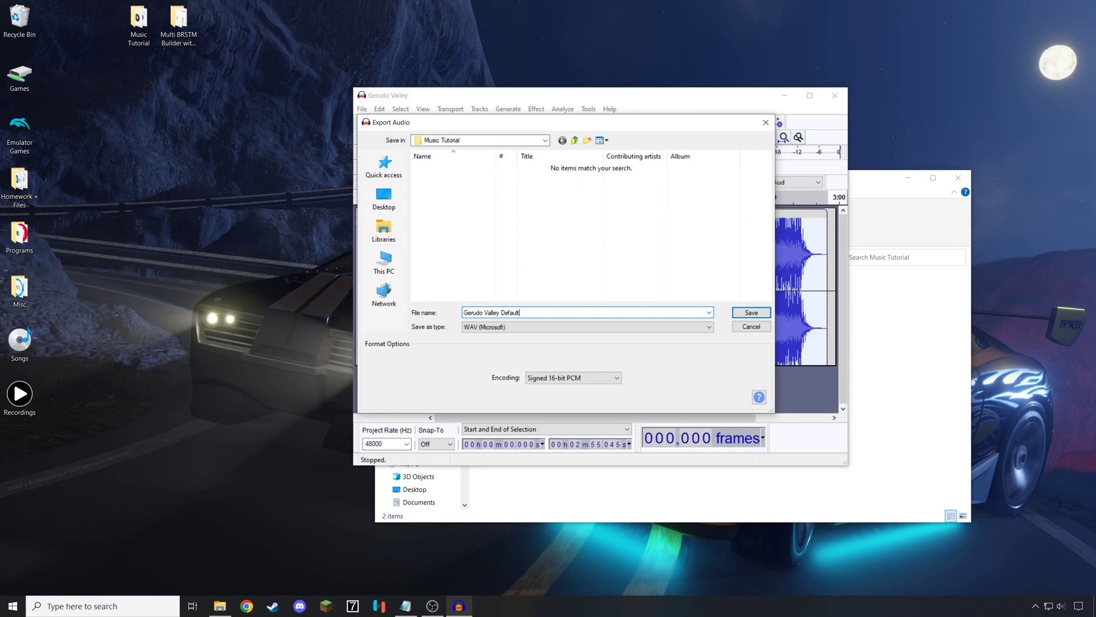
{"action": "key", "text": "Return"}
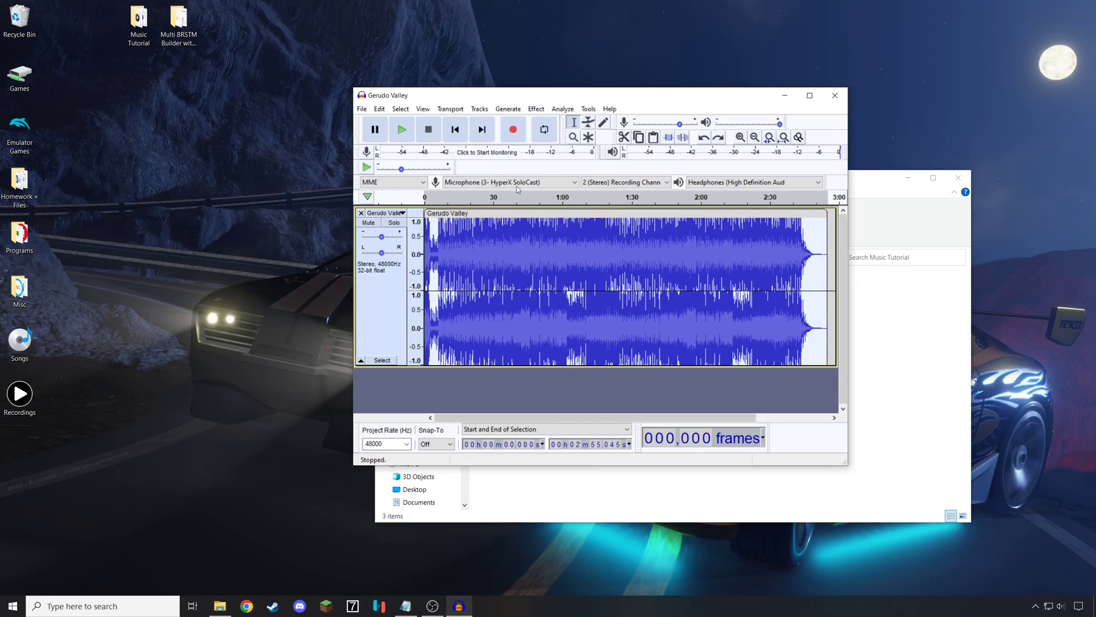
- Speed the track up with a 10% tempo change, ending at 2:39.132
{"action": "left_click", "coordinate": [536, 108]}
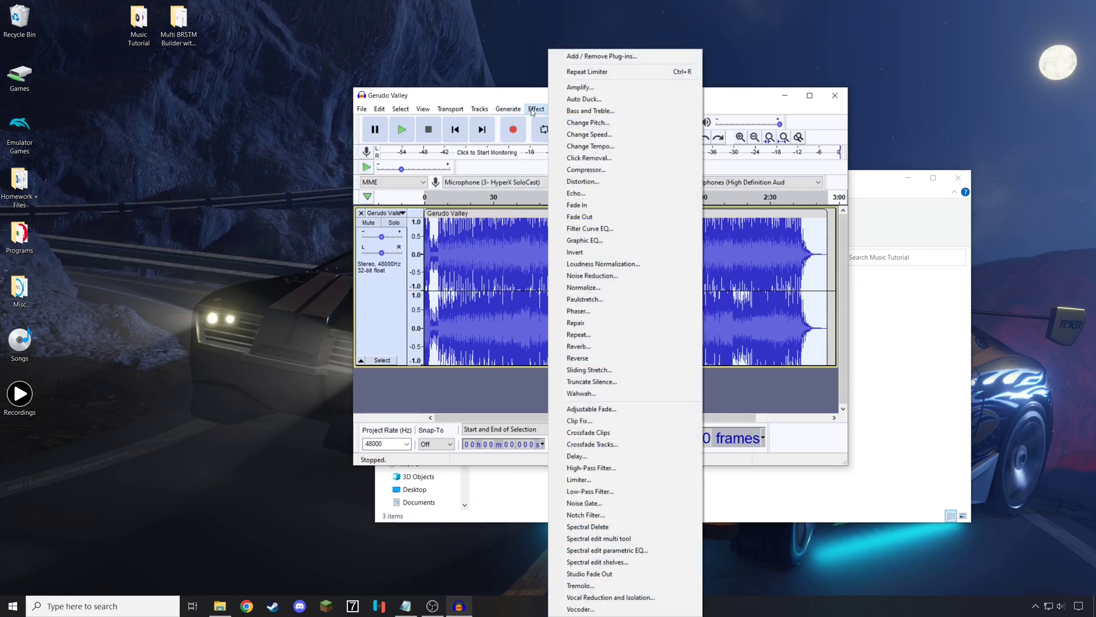
{"action": "left_click", "coordinate": [573, 147]}
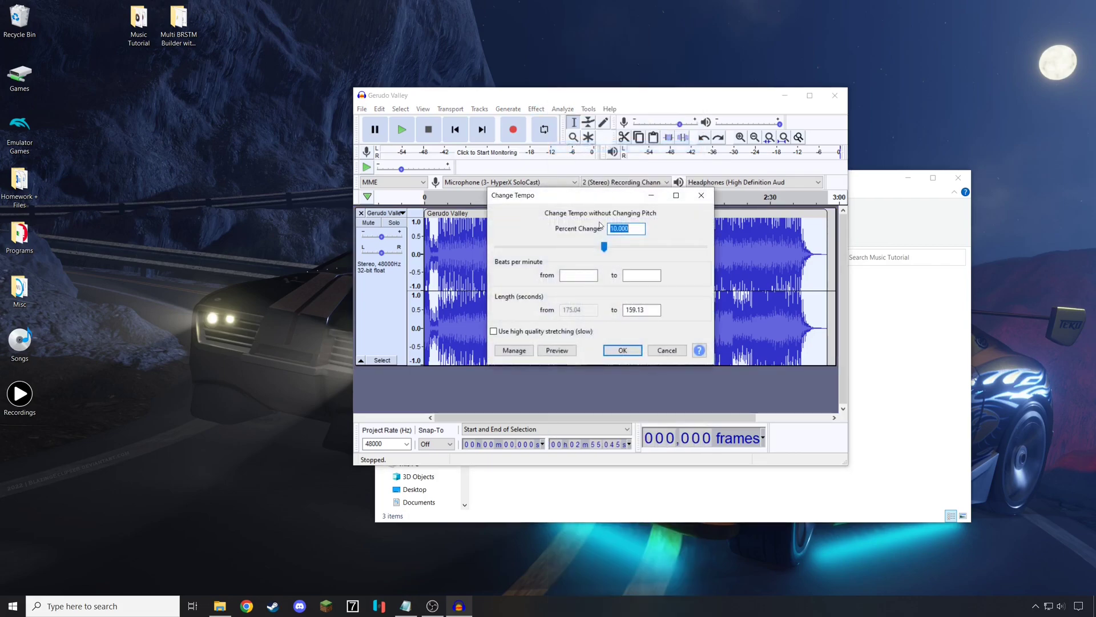
{"action": "left_click", "coordinate": [629, 230]}
{"action": "left_click", "coordinate": [622, 350]}
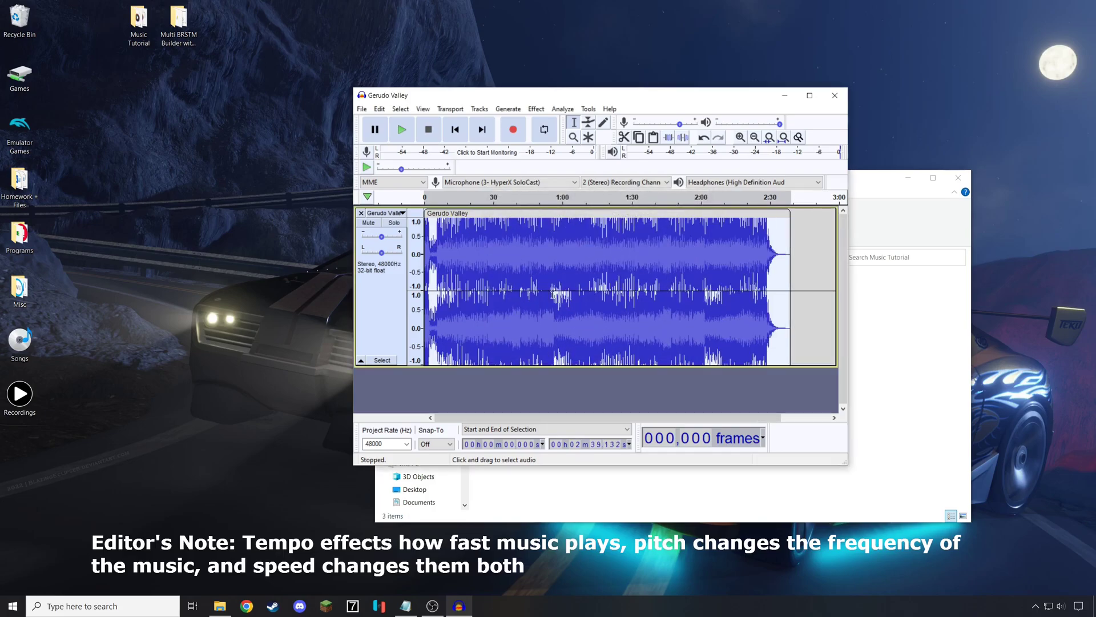
- Reapply the hard limiter to the faster track and play it to check
{"action": "left_click", "coordinate": [536, 111]}
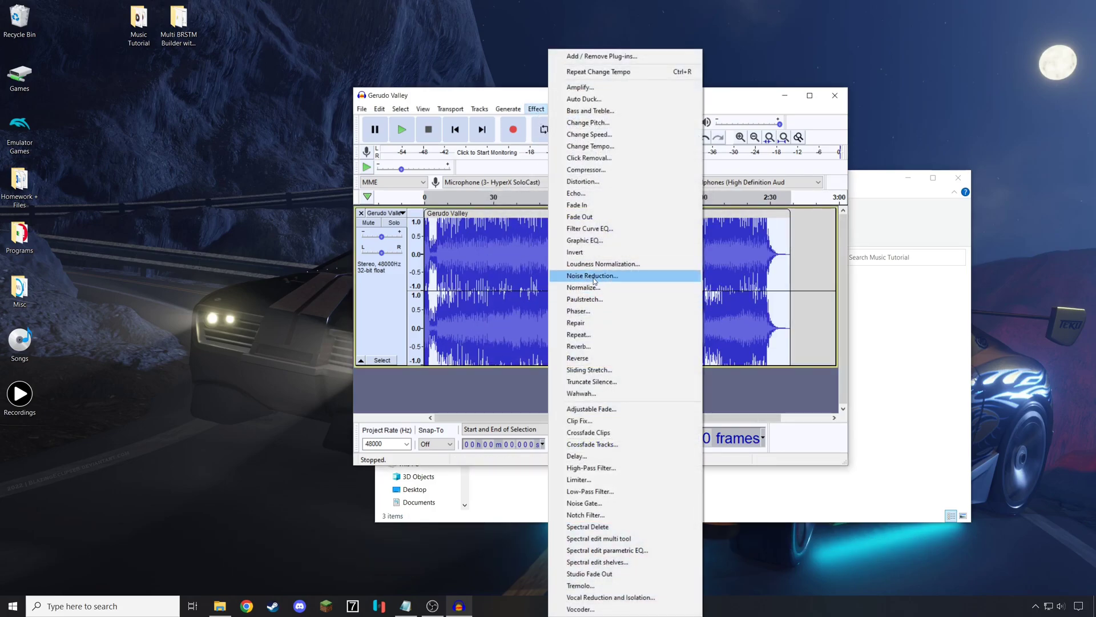
{"action": "left_click", "coordinate": [588, 479]}
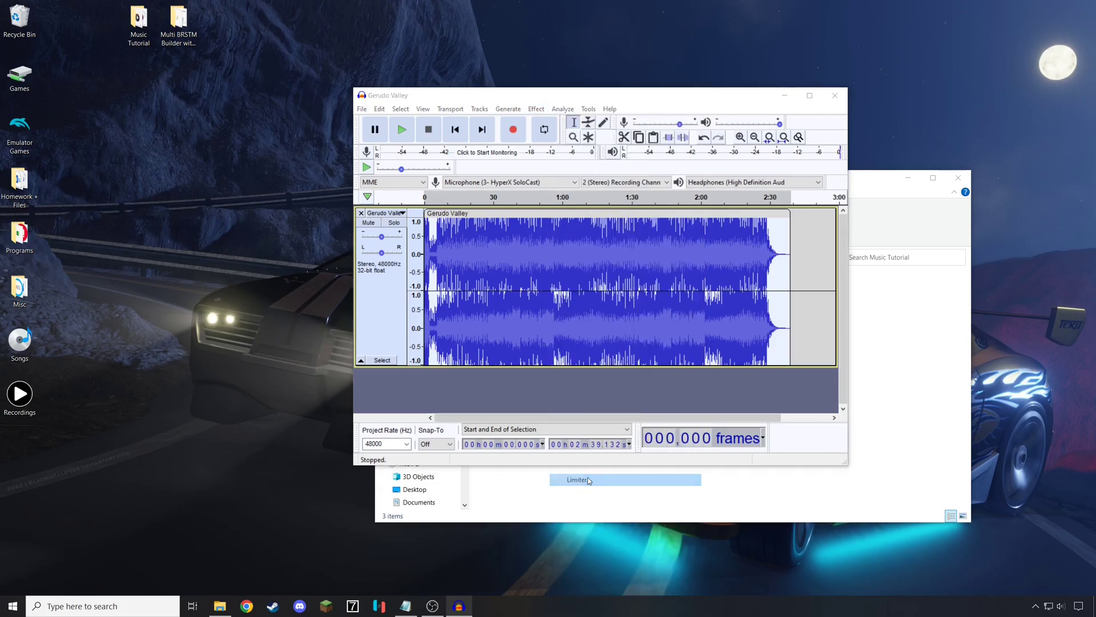
{"action": "left_click", "coordinate": [612, 345]}
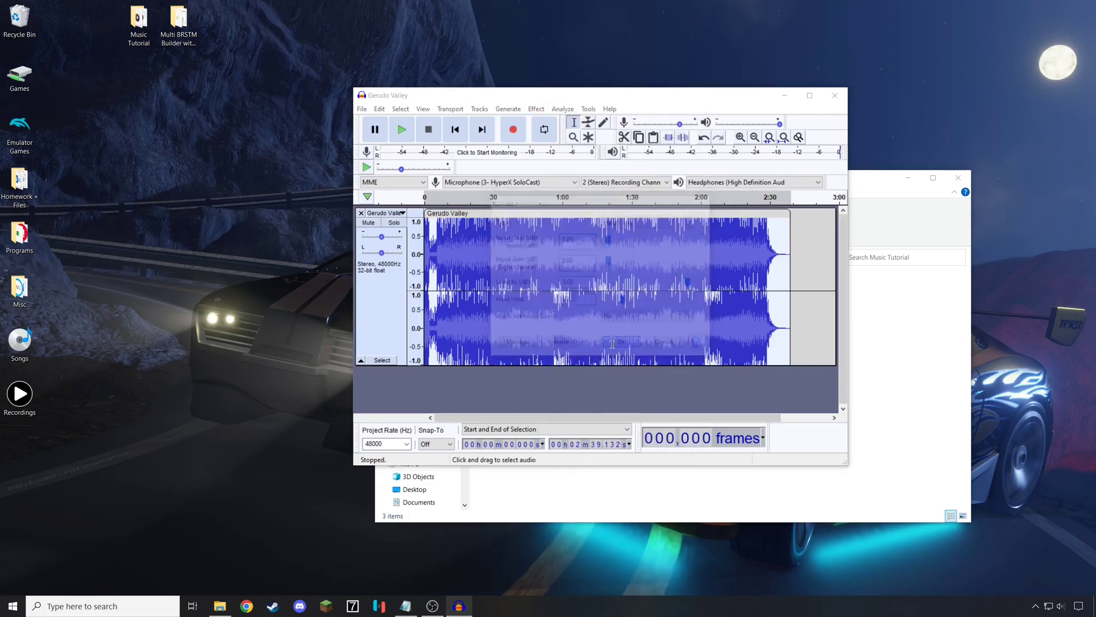
{"action": "left_click", "coordinate": [400, 139]}
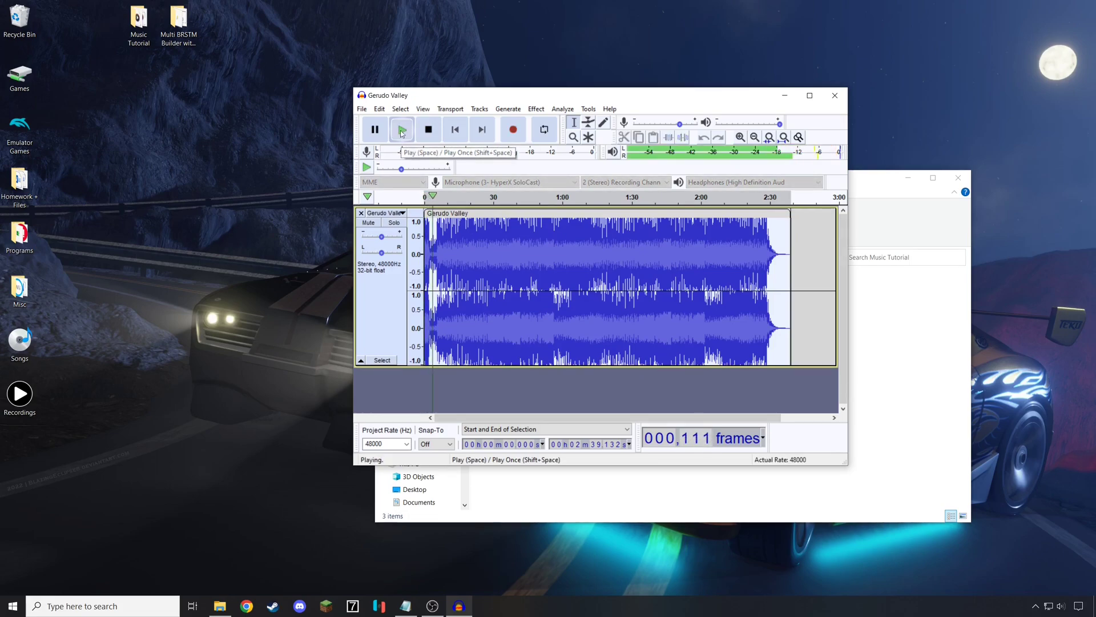
{"action": "left_click", "coordinate": [401, 138]}
- Export the faster track as Gerudo Valley Final.wav, then close Audacity without saving
{"action": "left_click", "coordinate": [363, 109]}
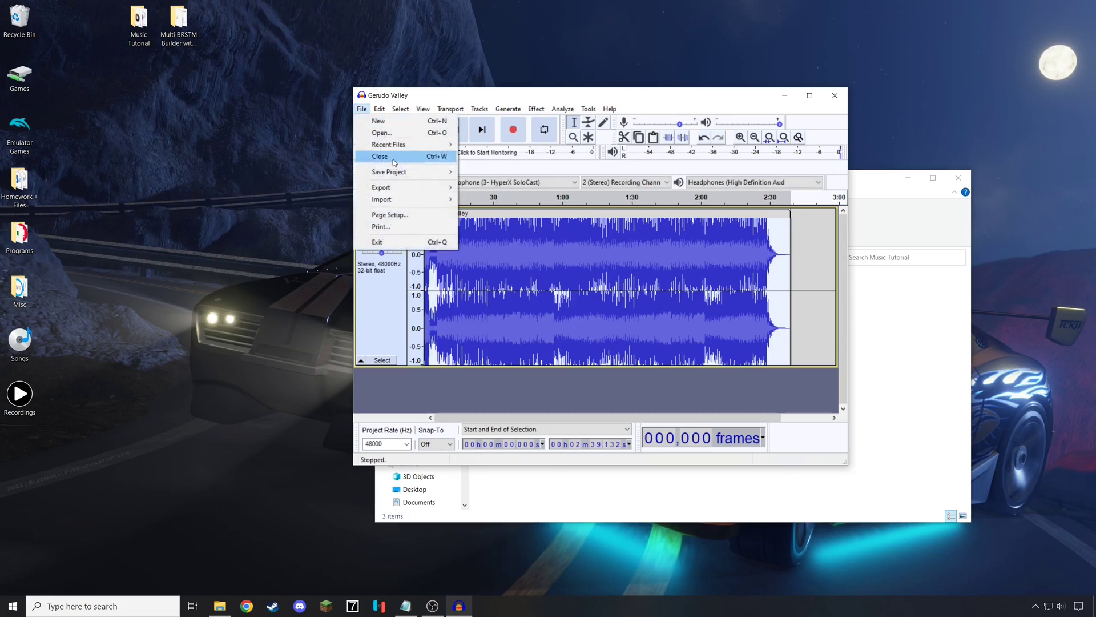
{"action": "mouse_move", "coordinate": [416, 191]}
{"action": "left_click", "coordinate": [469, 201]}
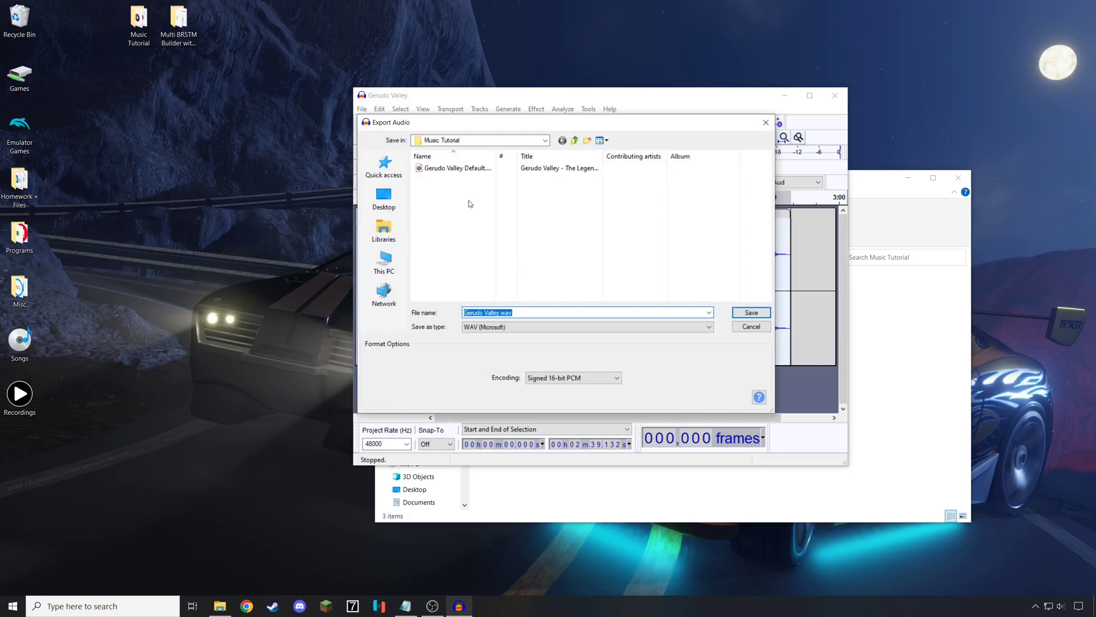
{"action": "type", "text": "Gerudo Val"}
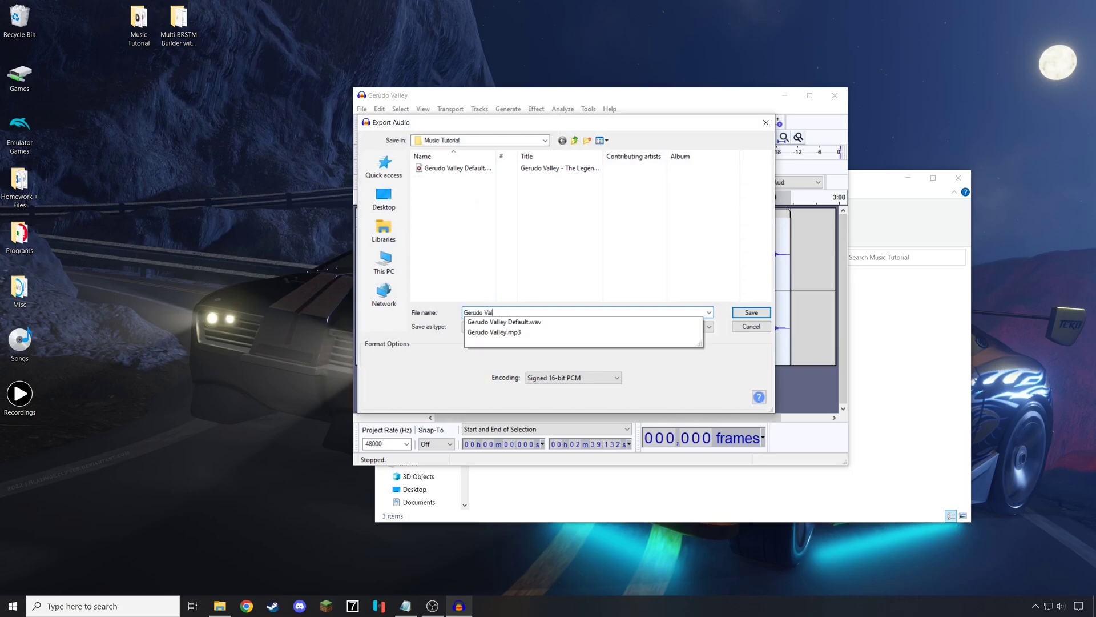
{"action": "type", "text": "ley Final"}
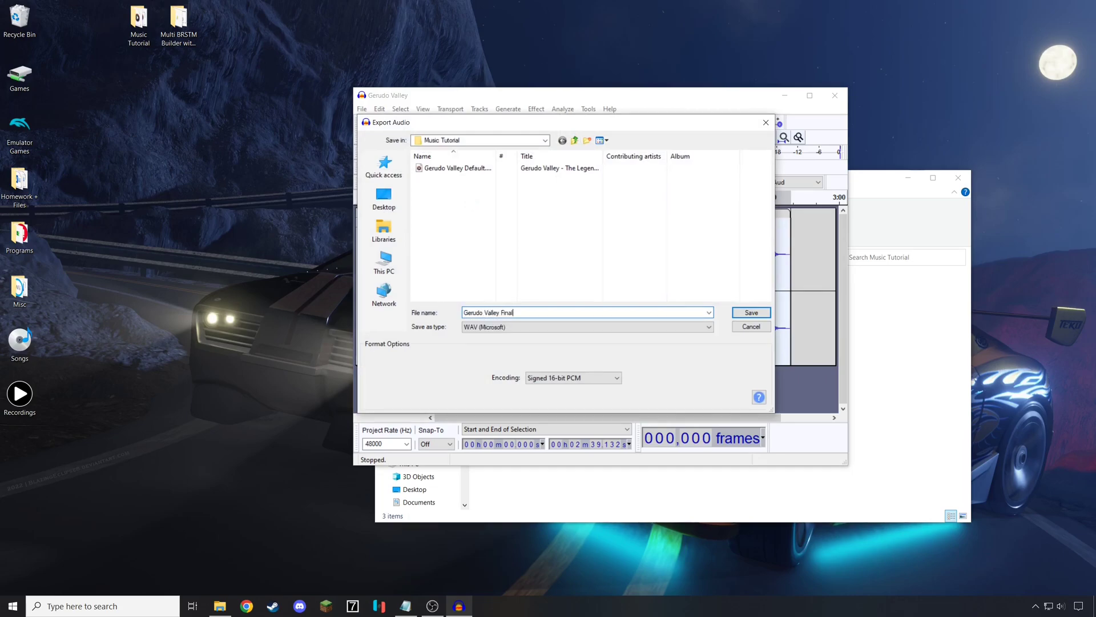
{"action": "key", "text": "Return"}
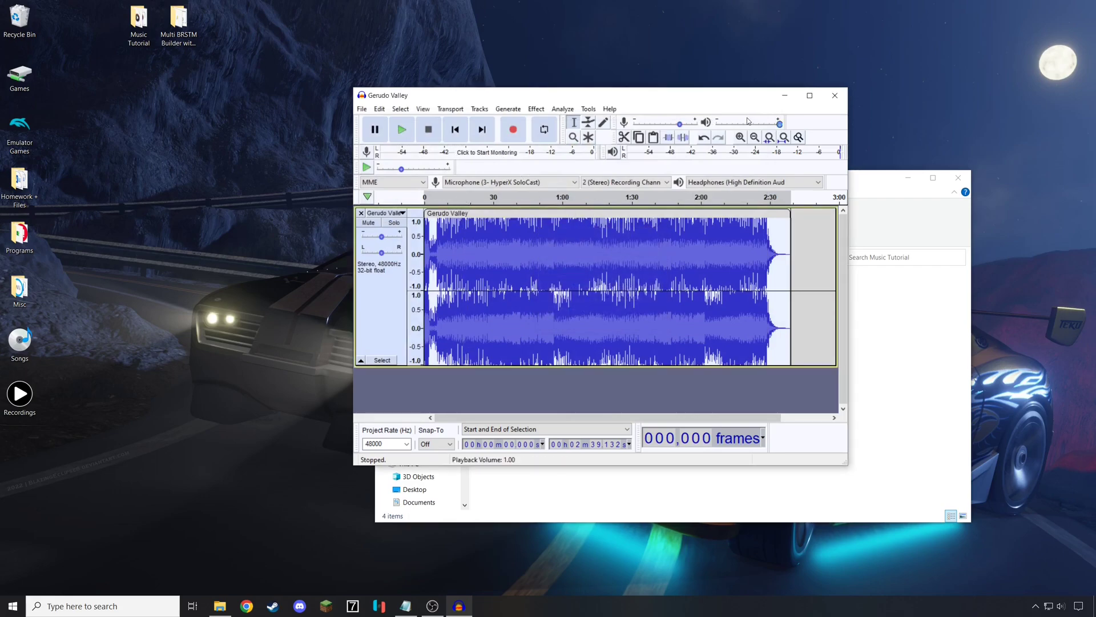
{"action": "left_click", "coordinate": [838, 97]}
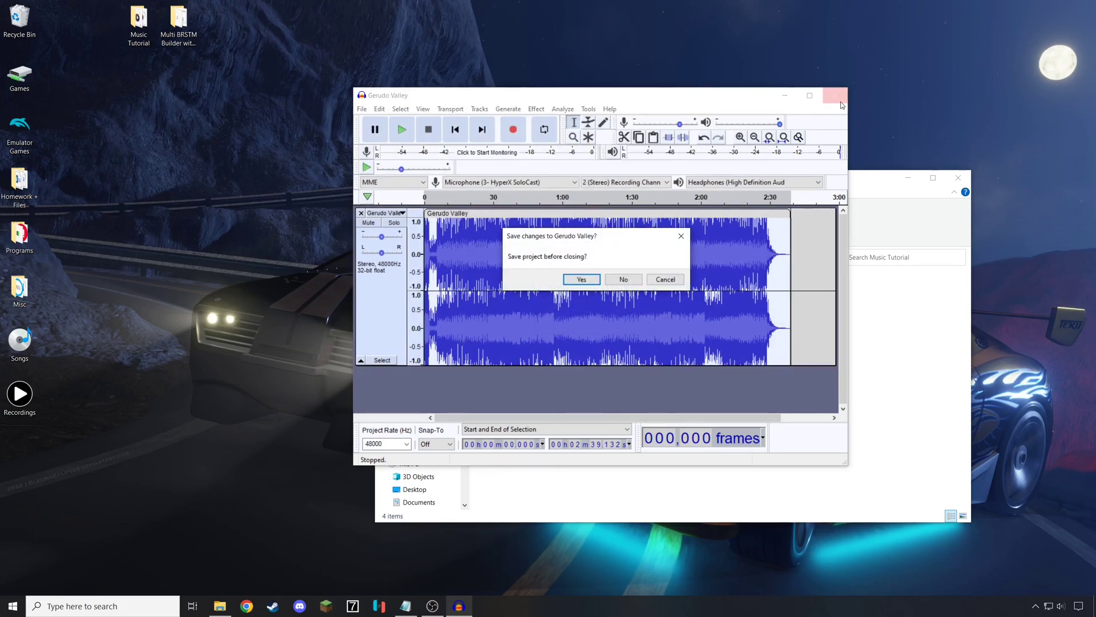
{"action": "left_click", "coordinate": [624, 279]}
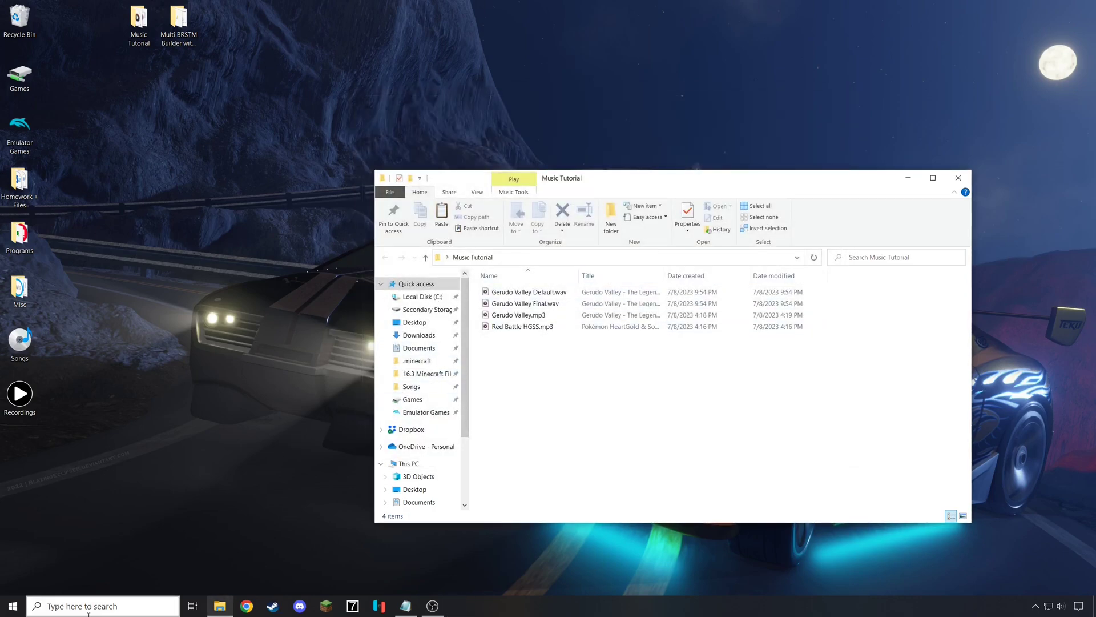
- Launch BrawlCrate from Windows search
{"action": "left_click", "coordinate": [104, 601]}
{"action": "type", "text": "b"}
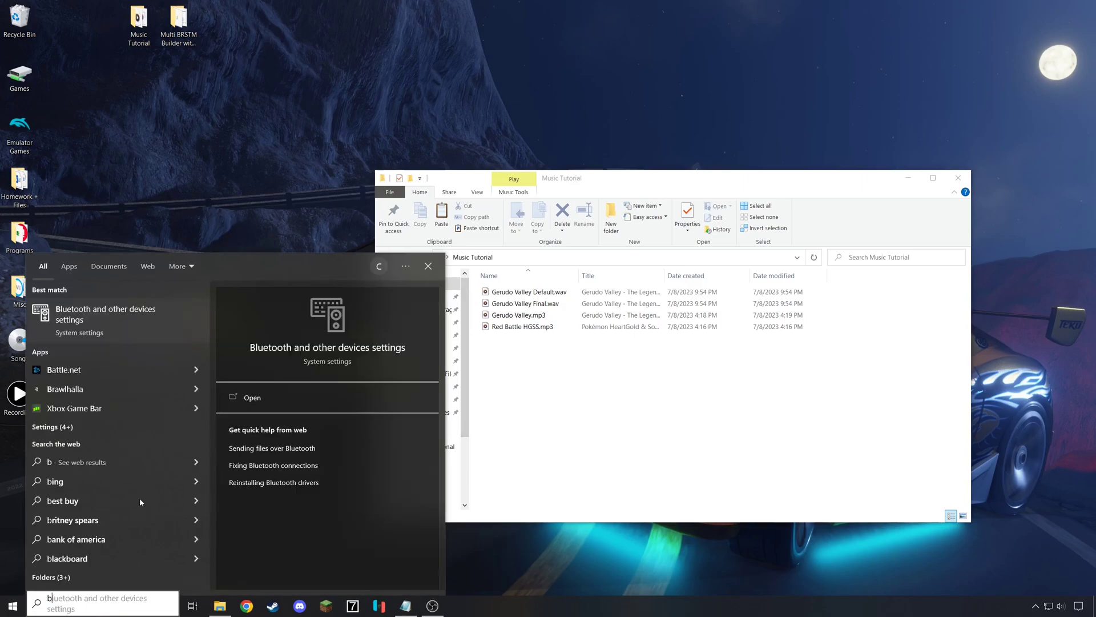
{"action": "type", "text": "rawl"}
{"action": "left_click", "coordinate": [101, 343]}
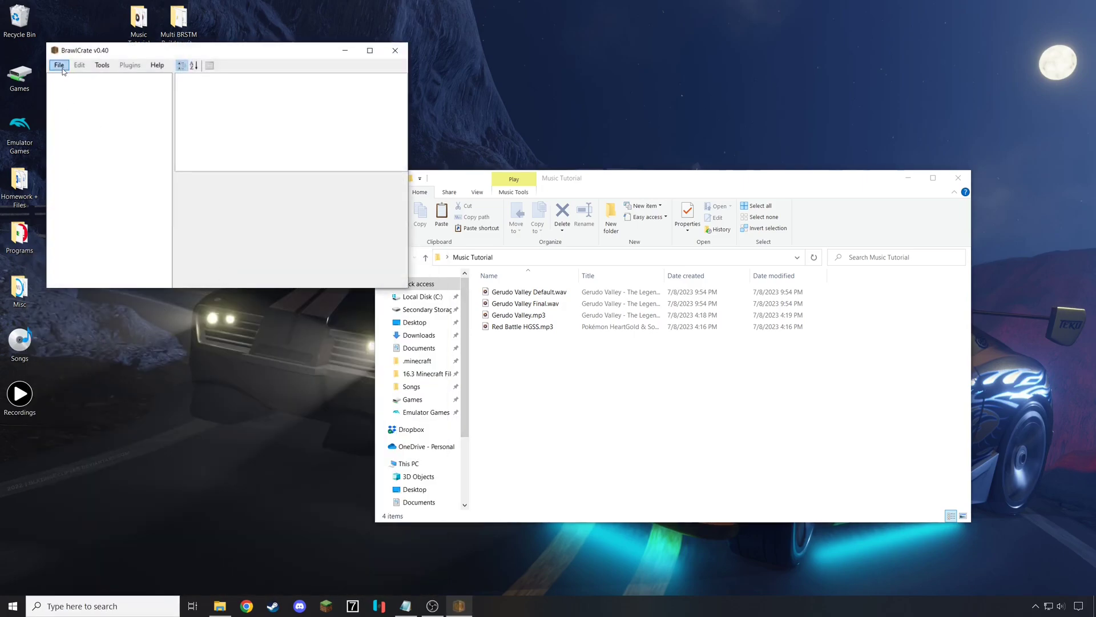
- Create a new BRSTM audio stream from Gerudo Valley Default.wav and preview it for static
{"action": "left_click", "coordinate": [60, 66]}
{"action": "mouse_move", "coordinate": [111, 77]}
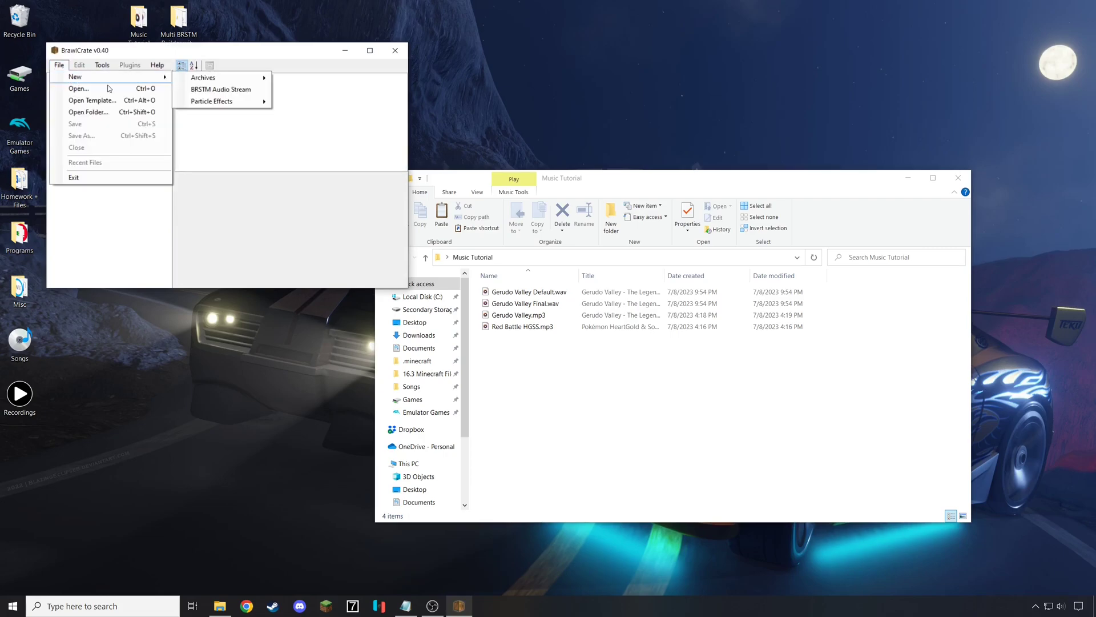
{"action": "left_click", "coordinate": [208, 92]}
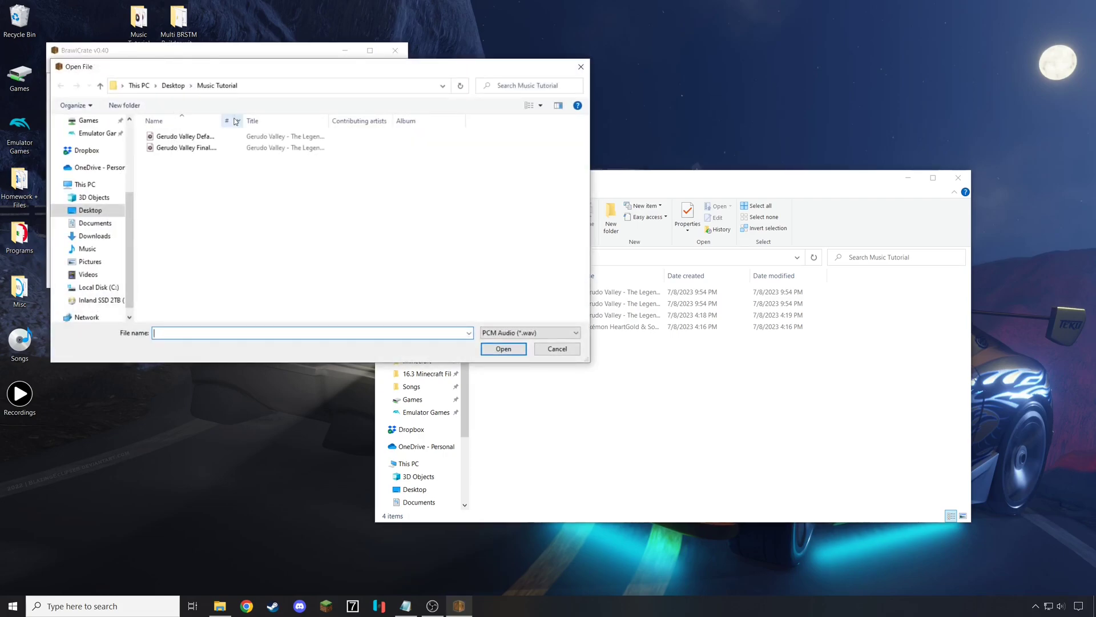
{"action": "left_click", "coordinate": [239, 136]}
{"action": "left_click", "coordinate": [505, 350]}
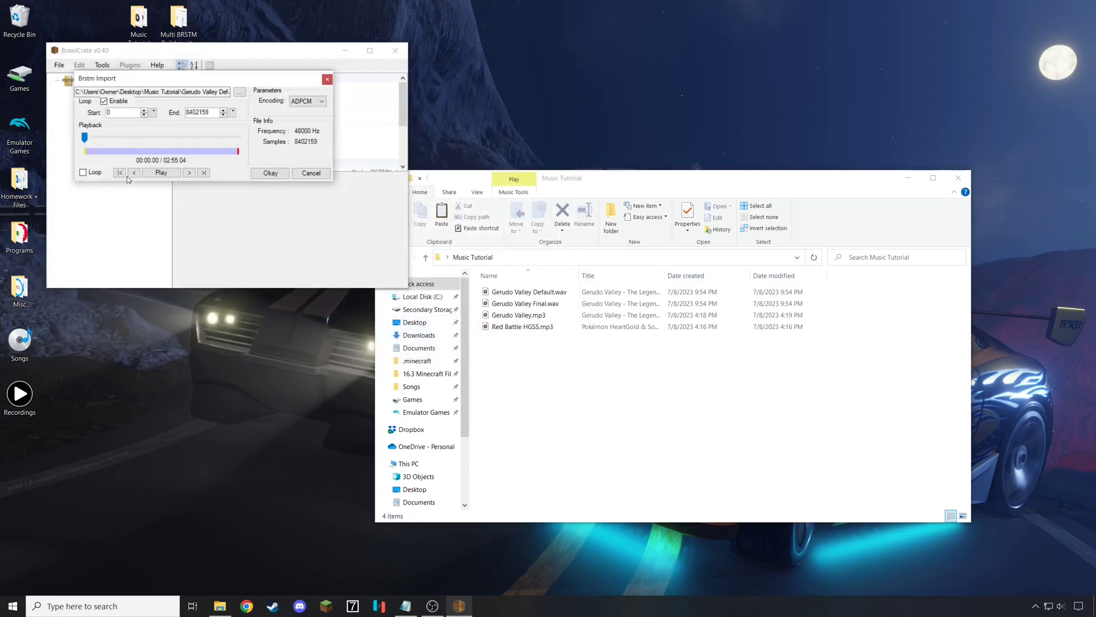
{"action": "left_click", "coordinate": [161, 173]}
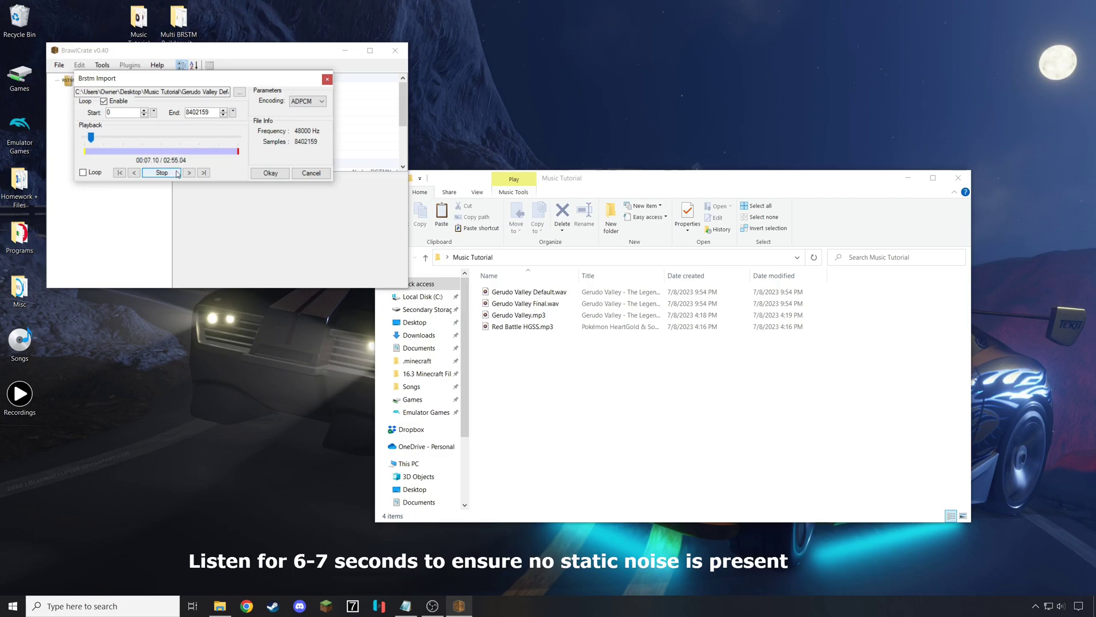
{"action": "left_click", "coordinate": [177, 172]}
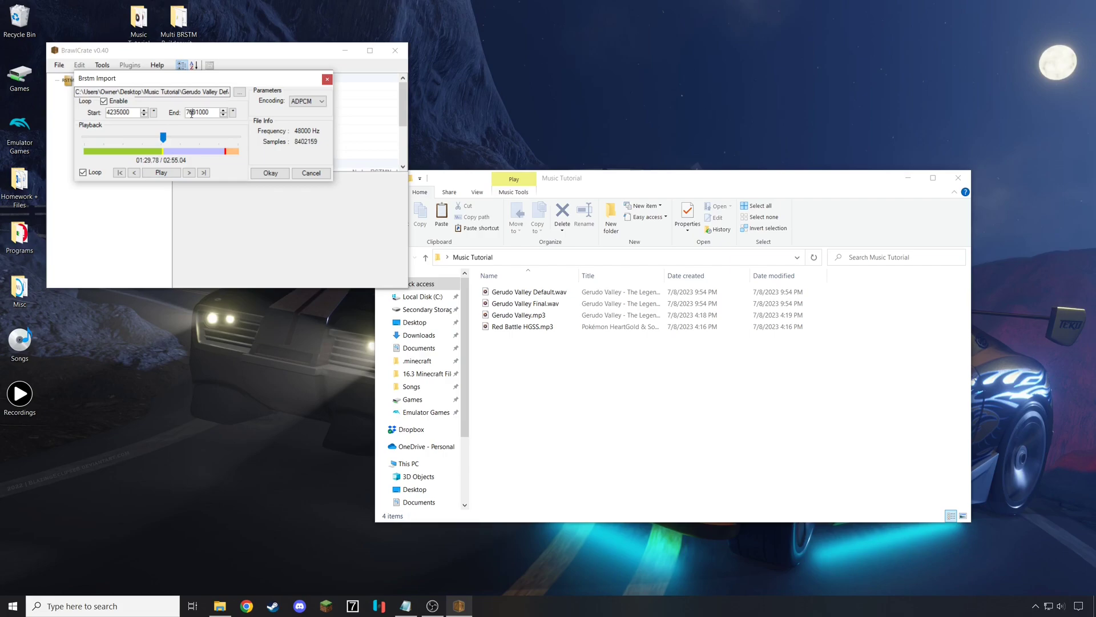
- Preview the jump from loop end back to loop start, then encode the stream as ADPCM
{"action": "left_click", "coordinate": [221, 138]}
{"action": "left_click", "coordinate": [175, 173]}
{"action": "left_click", "coordinate": [170, 171]}
{"action": "left_click", "coordinate": [276, 173]}
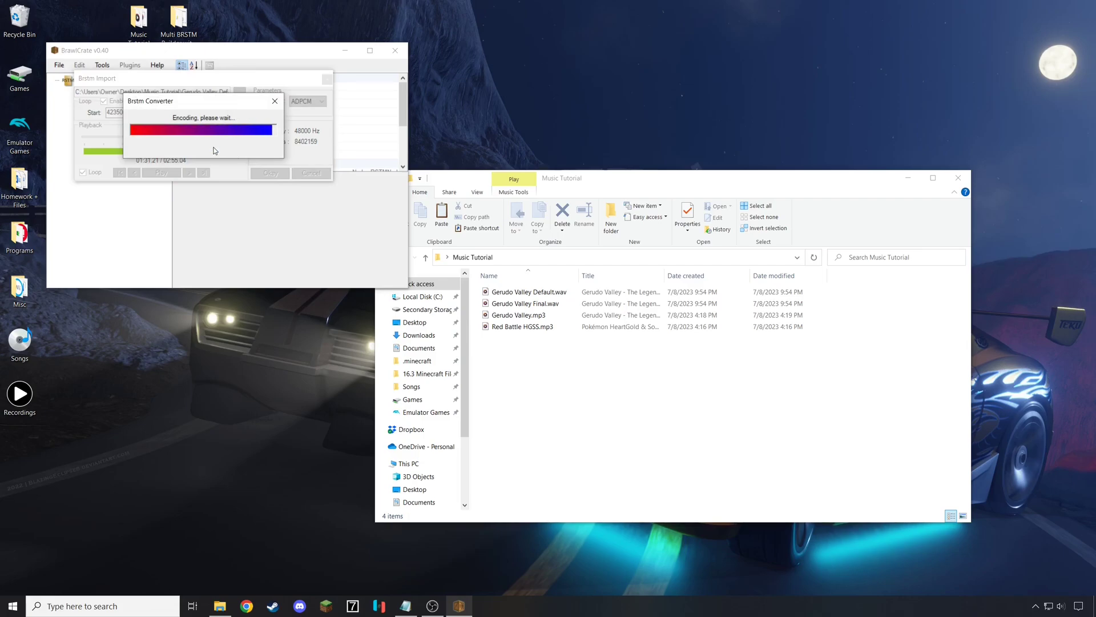
- Save the stream as Gerudo Valley Default.brstm in Music Tutorial
{"action": "left_click", "coordinate": [59, 65]}
{"action": "left_click", "coordinate": [83, 136]}
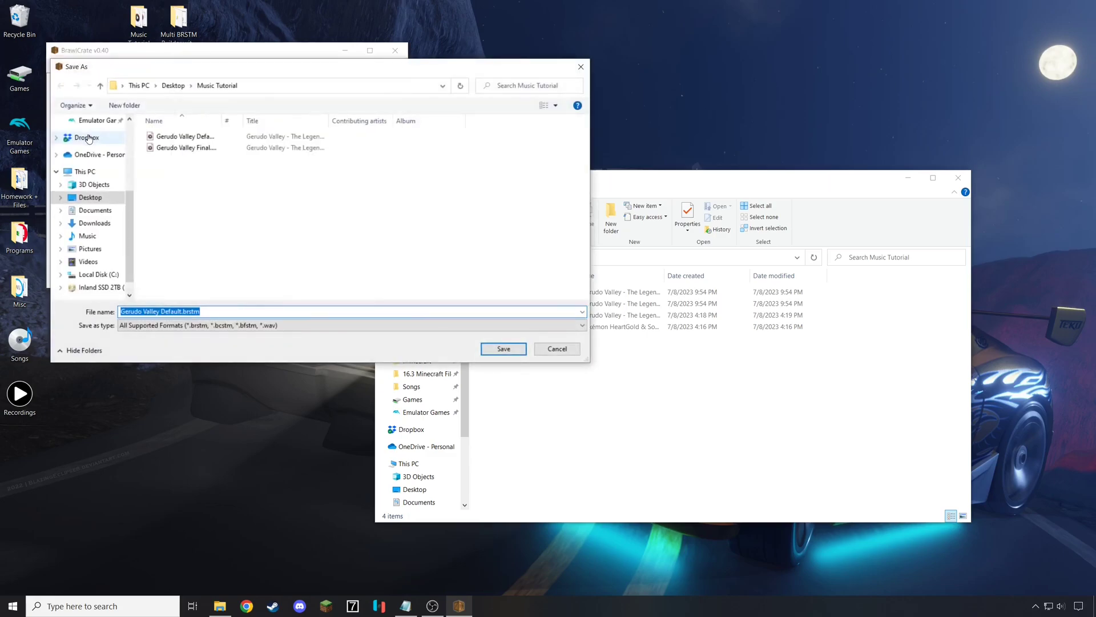
{"action": "left_click", "coordinate": [504, 348]}
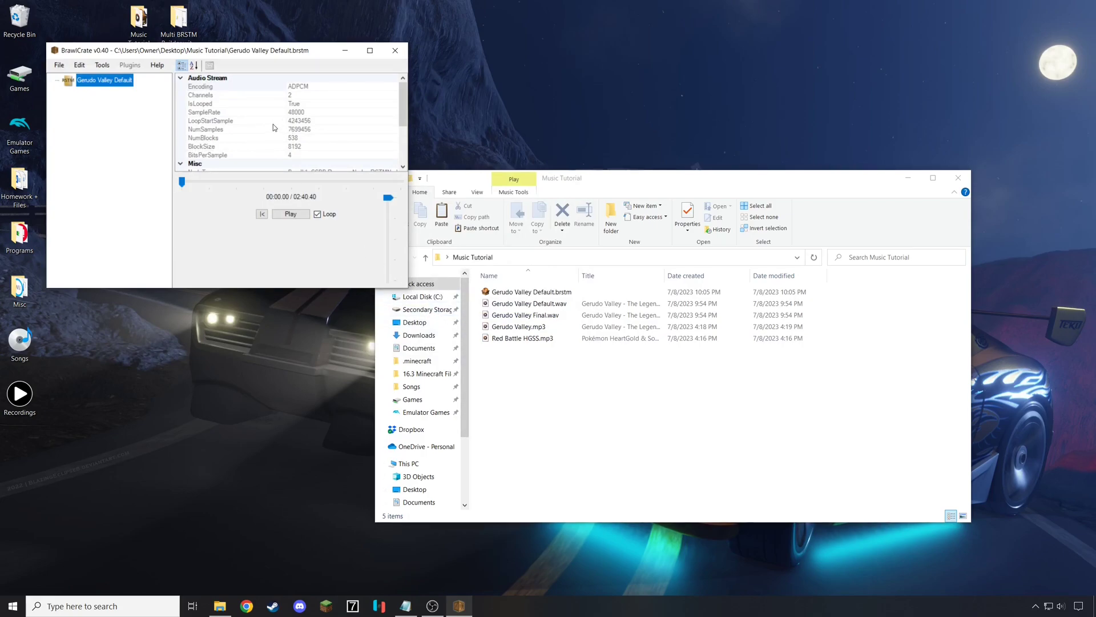
{"action": "left_click", "coordinate": [60, 65]}
- Create a new BRSTM audio stream from Gerudo Valley Final.wav
{"action": "mouse_move", "coordinate": [114, 76]}
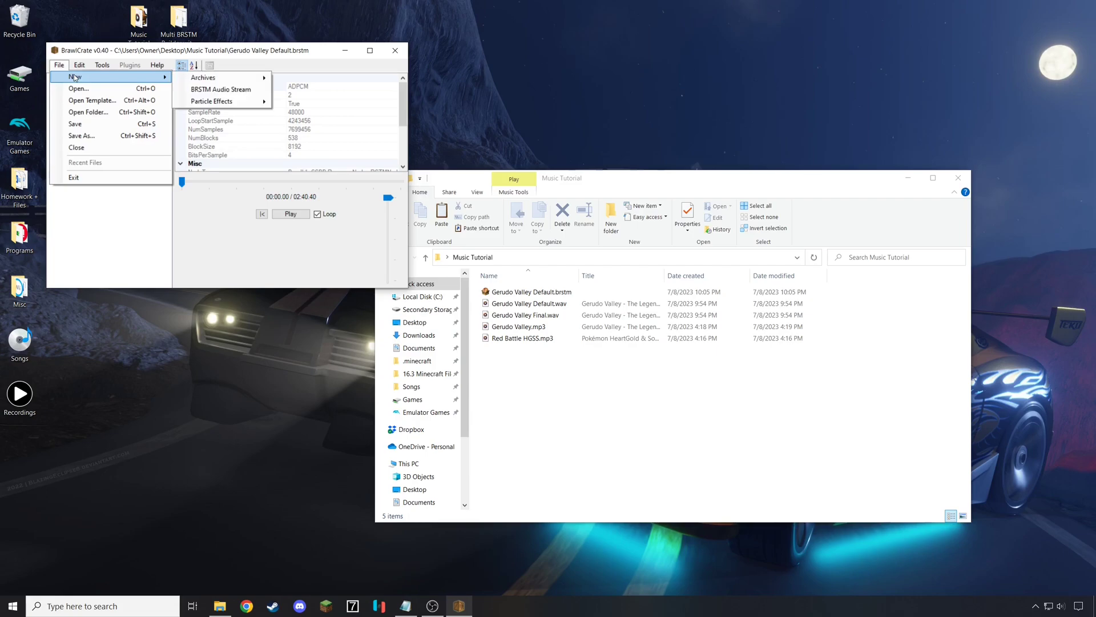
{"action": "left_click", "coordinate": [217, 89]}
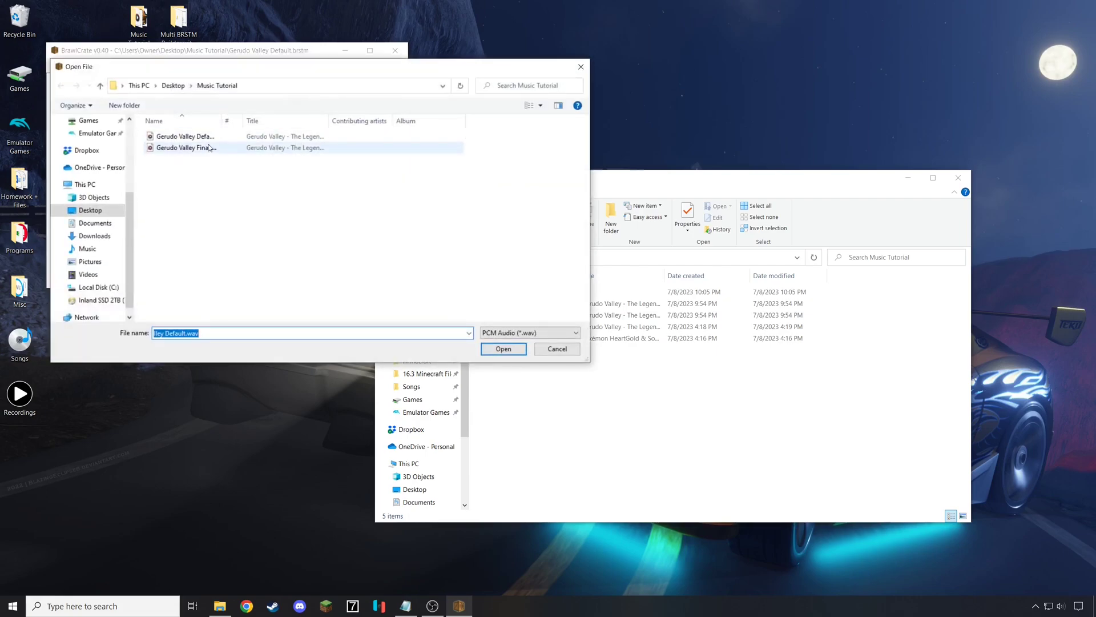
{"action": "double_click", "coordinate": [185, 148]}
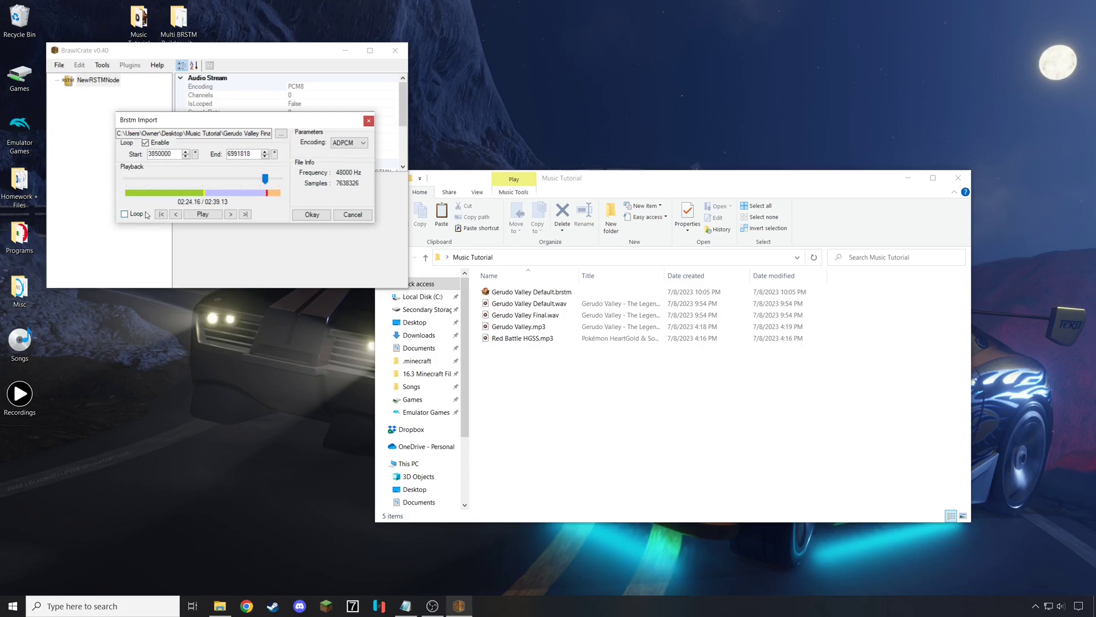
- Enable looping from 3850000 to 6991818, preview it, and encode the stream
{"action": "left_click", "coordinate": [124, 214]}
{"action": "left_click", "coordinate": [206, 214]}
{"action": "left_click", "coordinate": [217, 215]}
{"action": "left_click", "coordinate": [313, 215]}
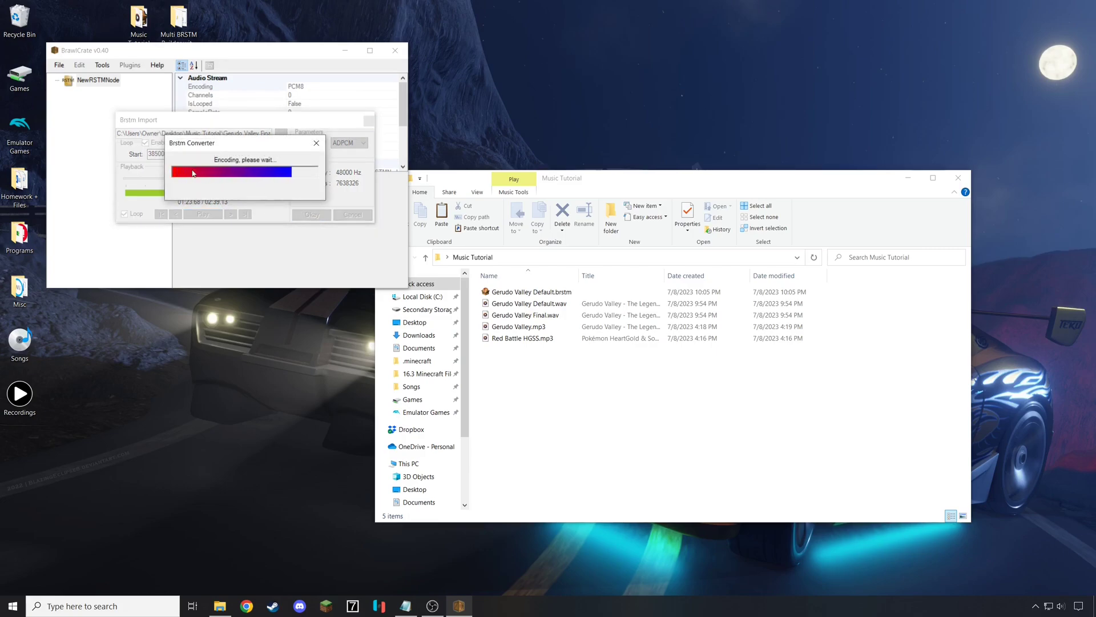
- Save the stream as Gerudo Valley Final.brstm in Music Tutorial
{"action": "left_click", "coordinate": [60, 66]}
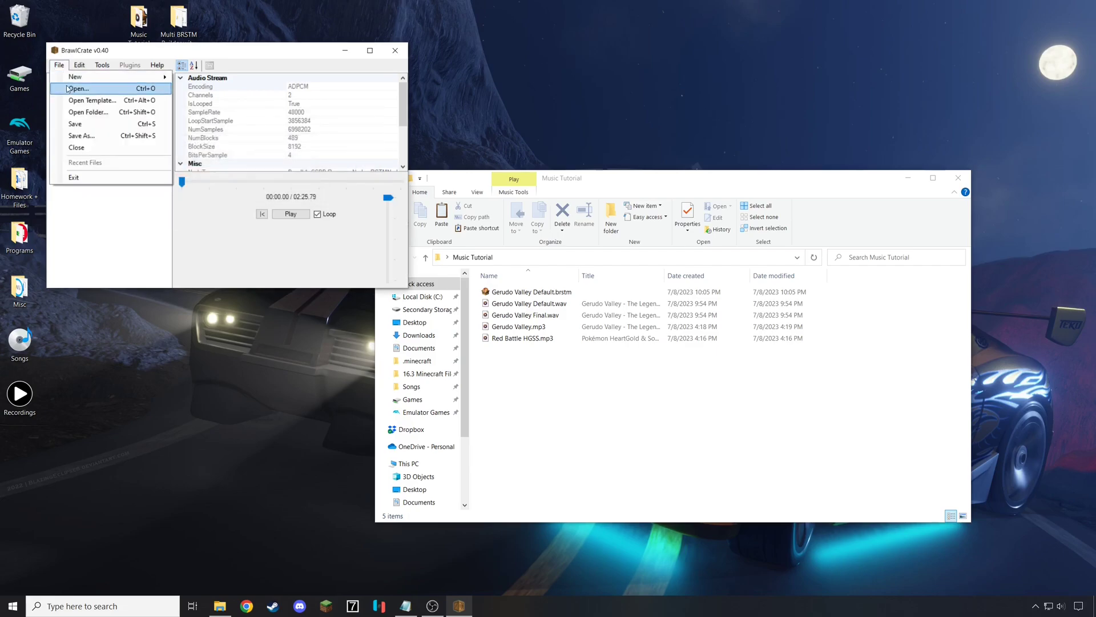
{"action": "left_click", "coordinate": [86, 140]}
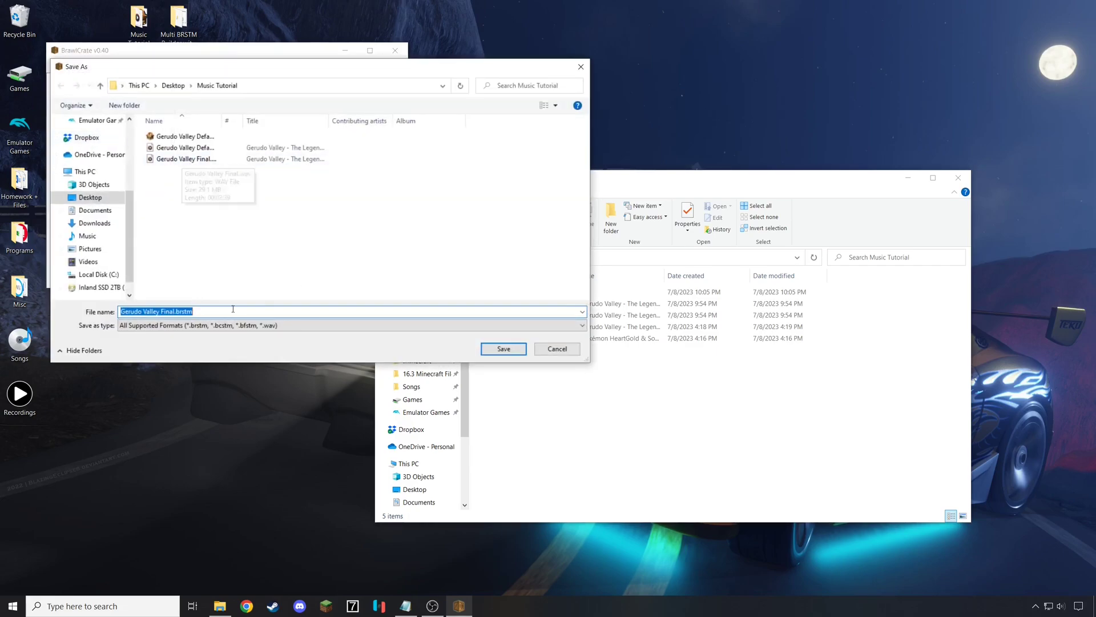
{"action": "left_click", "coordinate": [489, 349]}
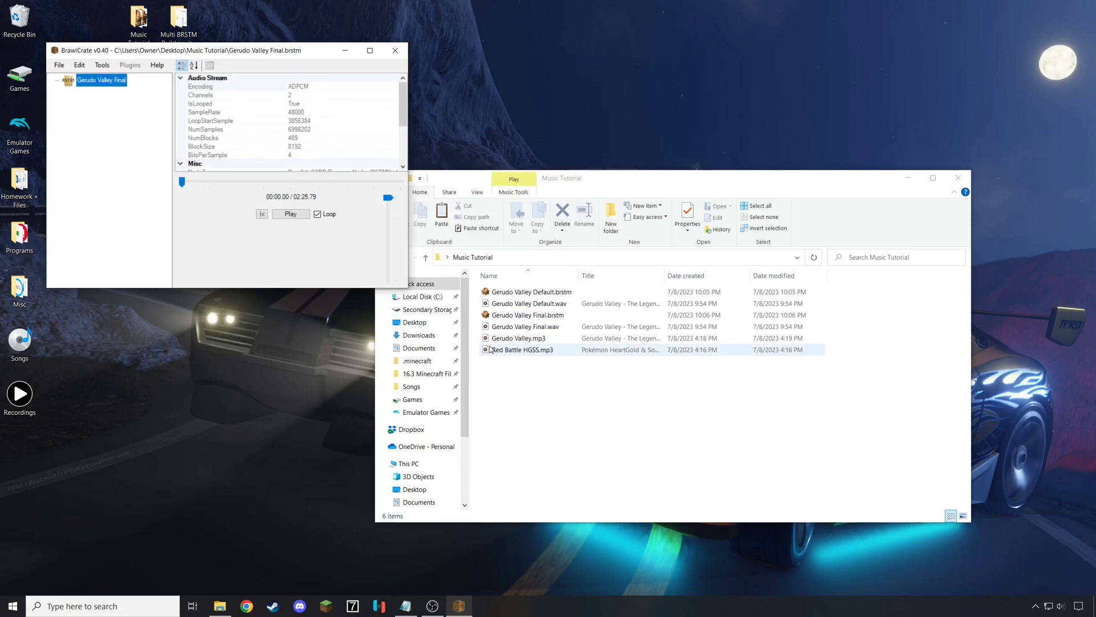
- Search 'mkwii file names' in Chrome and open the All Mario Kart Wii File Names thread
{"action": "left_click", "coordinate": [246, 605]}
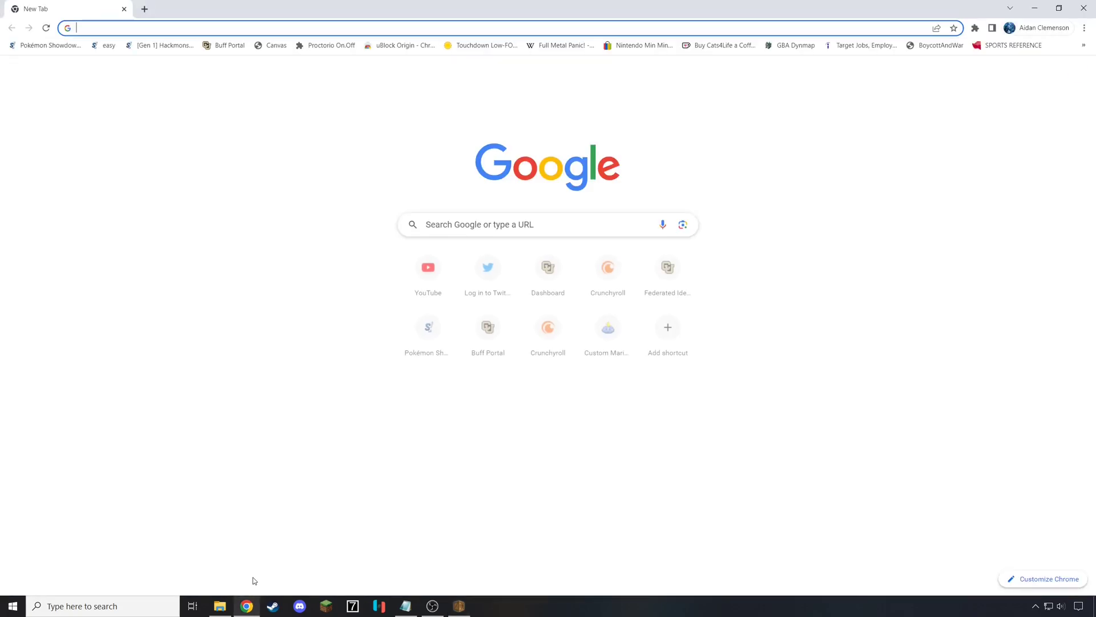
{"action": "type", "text": "mkwii file names"}
{"action": "key", "text": "Return"}
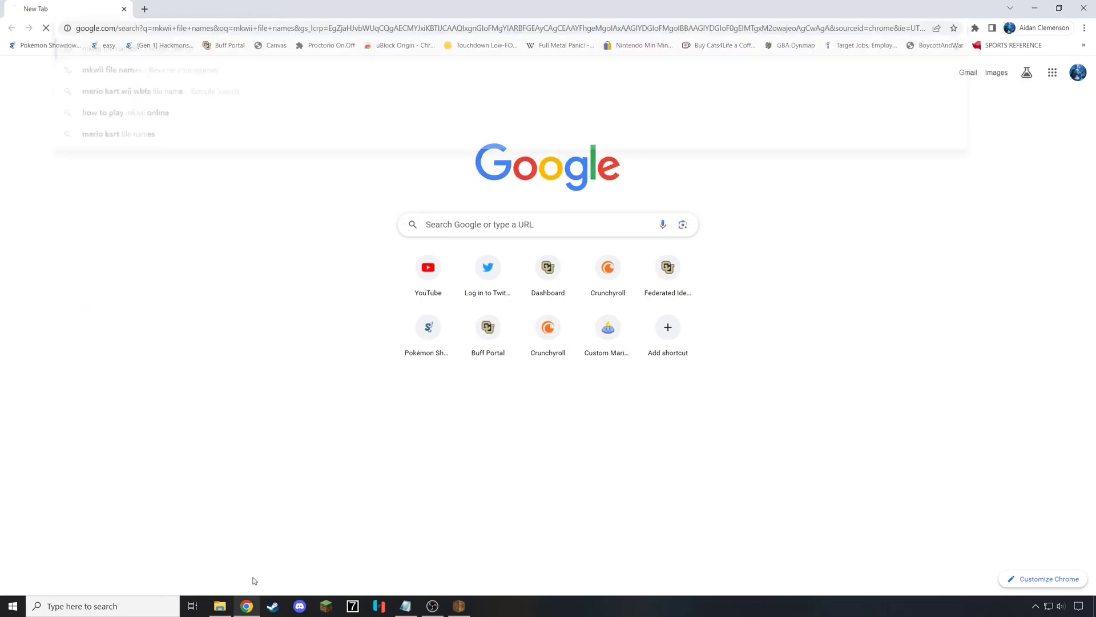
{"action": "left_click", "coordinate": [149, 173]}
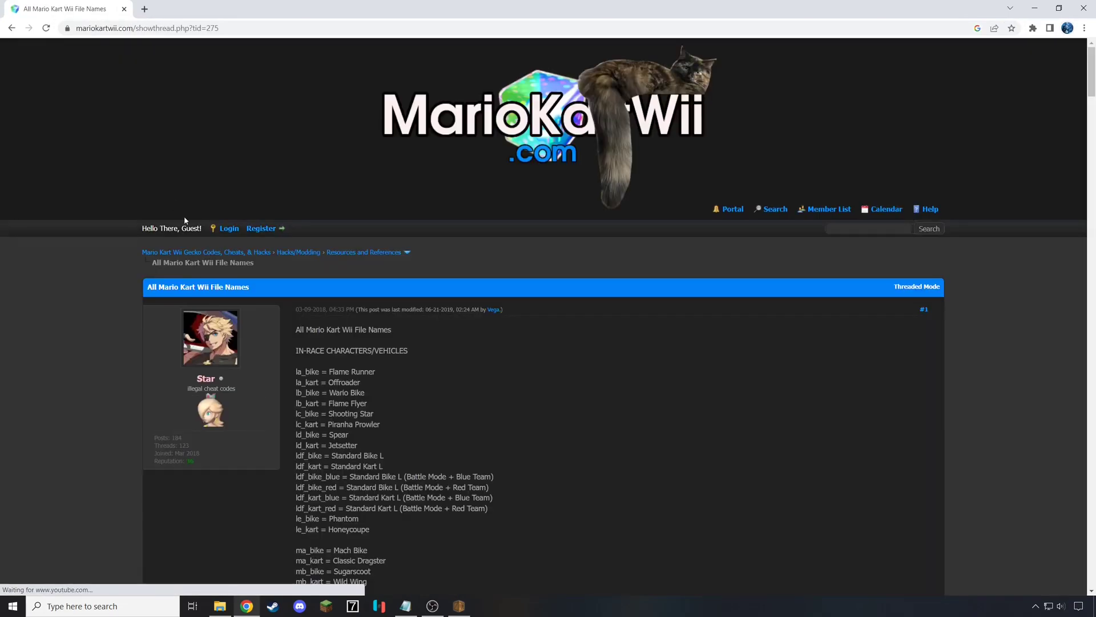
- Scroll to the music names and select Waluigi Stadium's r_gc_stadium32_ entry
{"action": "scroll", "coordinate": [283, 297], "scroll_direction": "down", "scroll_amount": 15}
{"action": "scroll", "coordinate": [282, 299], "scroll_direction": "down", "scroll_amount": 15}
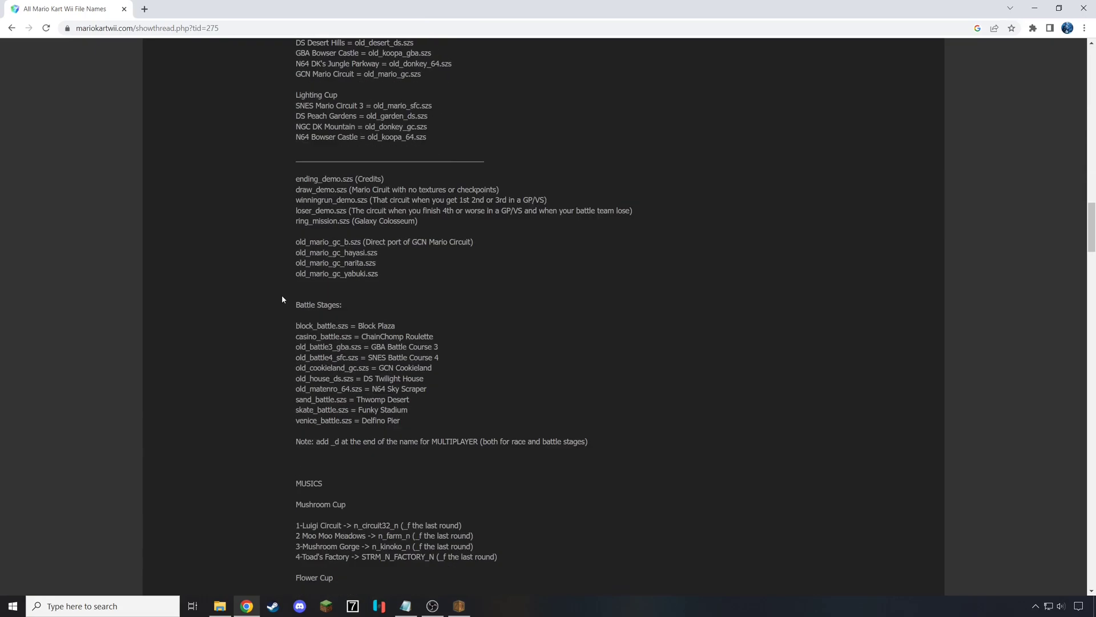
{"action": "scroll", "coordinate": [282, 299], "scroll_direction": "up", "scroll_amount": 3}
{"action": "scroll", "coordinate": [282, 299], "scroll_direction": "down", "scroll_amount": 10}
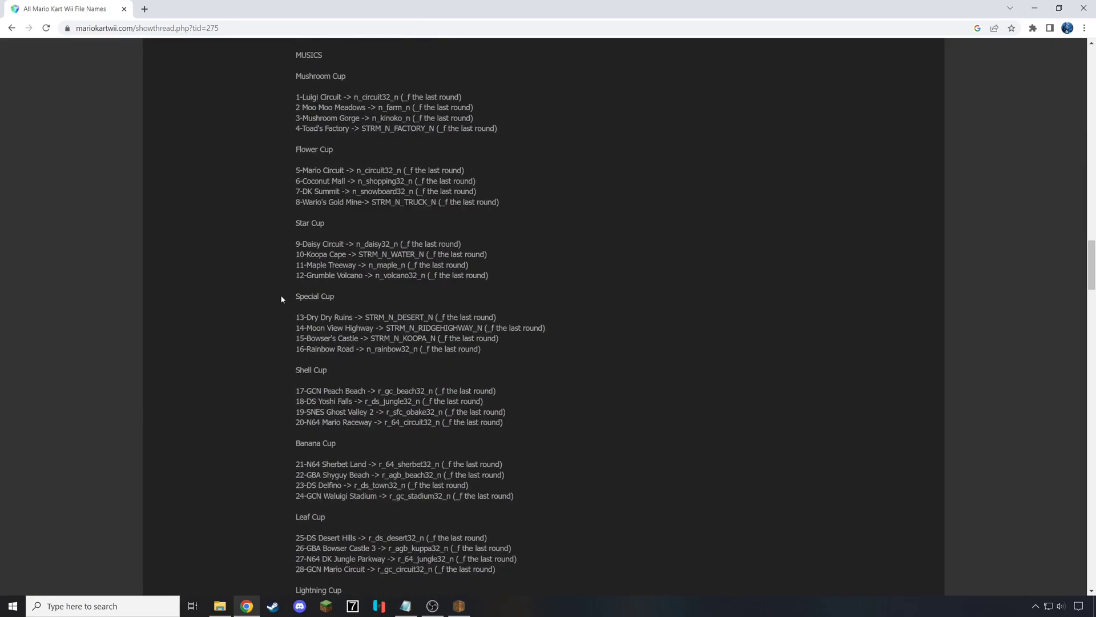
{"action": "scroll", "coordinate": [282, 299], "scroll_direction": "up", "scroll_amount": 1}
{"action": "scroll", "coordinate": [335, 255], "scroll_direction": "down", "scroll_amount": 2}
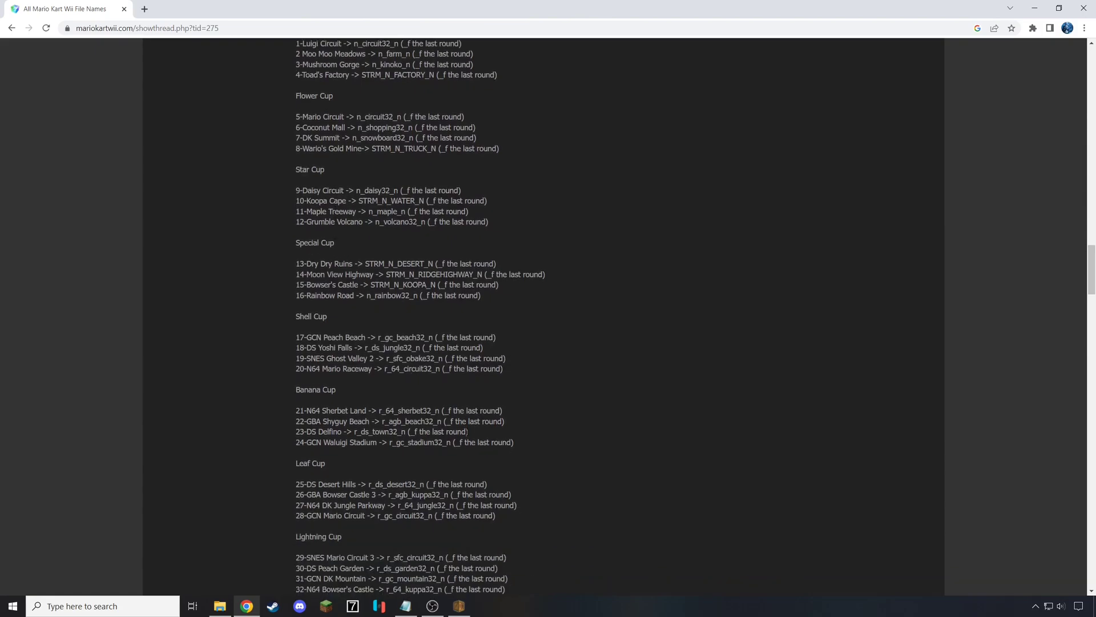
{"action": "left_click_drag", "start_coordinate": [390, 443], "coordinate": [446, 443]}
{"action": "key", "text": "ctrl+c"}
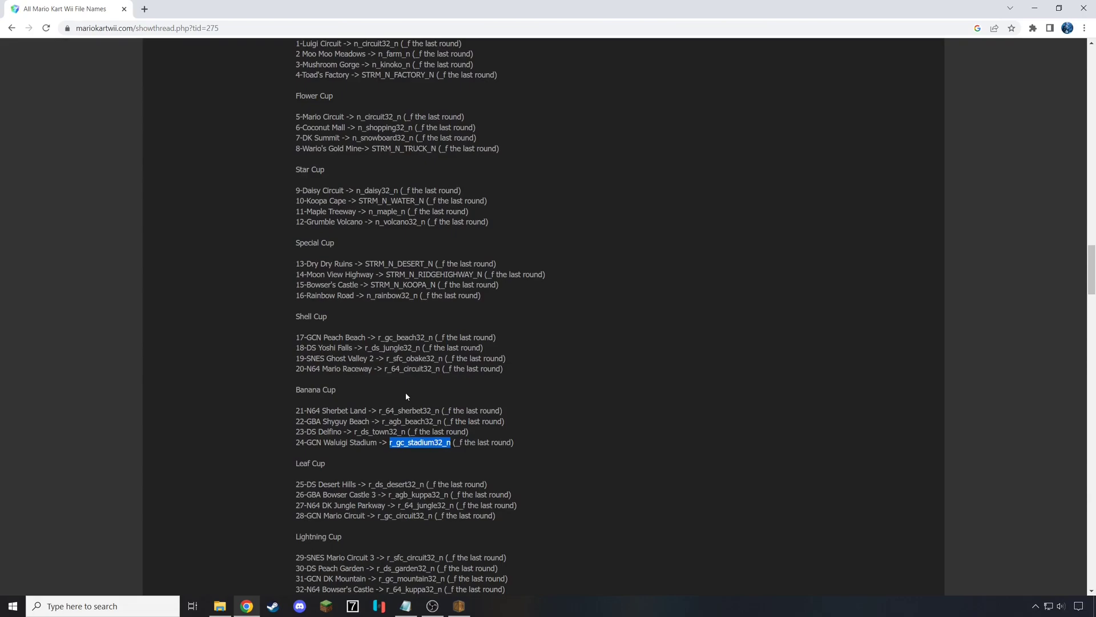
- Rename Gerudo Valley Default.brstm to r_gc_stadium32_n.brstm
{"action": "left_click", "coordinate": [1034, 8]}
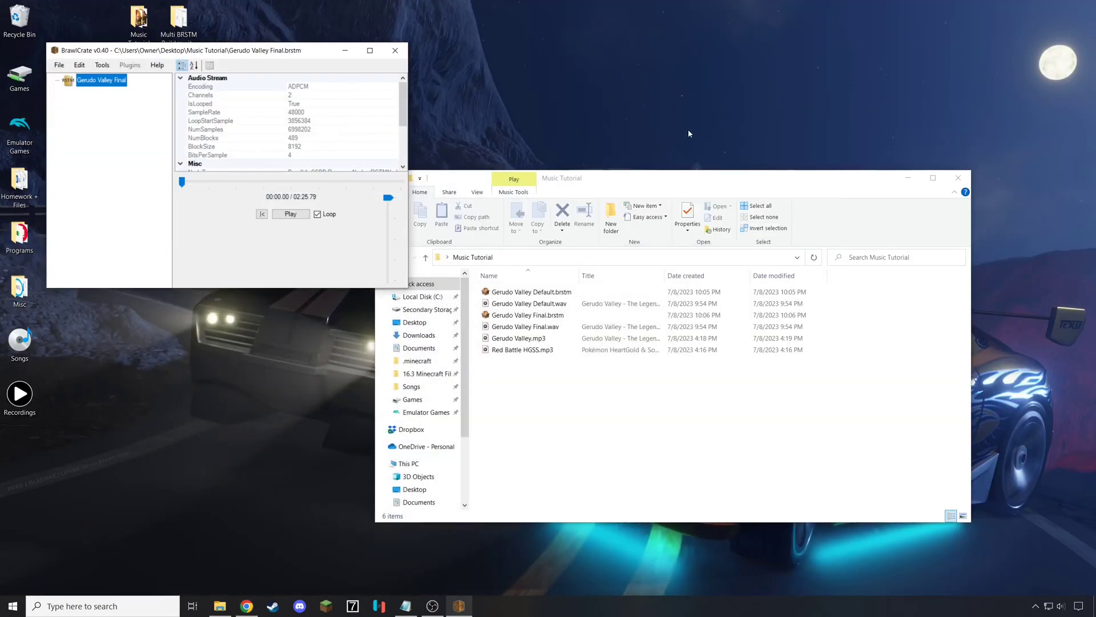
{"action": "left_click", "coordinate": [573, 292]}
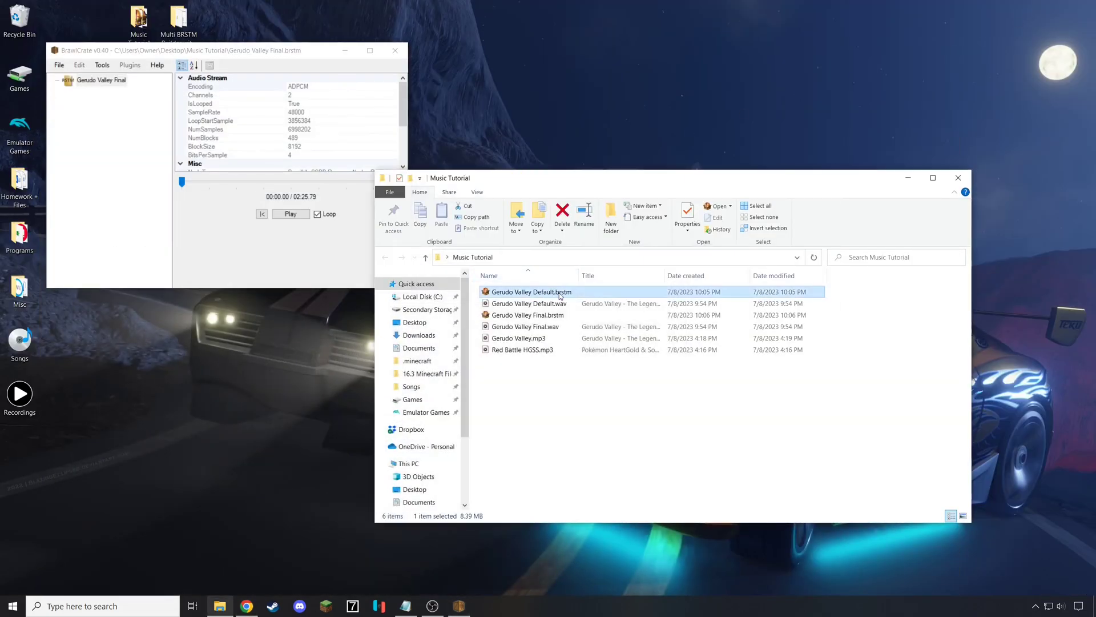
{"action": "left_click", "coordinate": [561, 293]}
{"action": "key", "text": "ctrl+v"}
{"action": "type", "text": "n"}
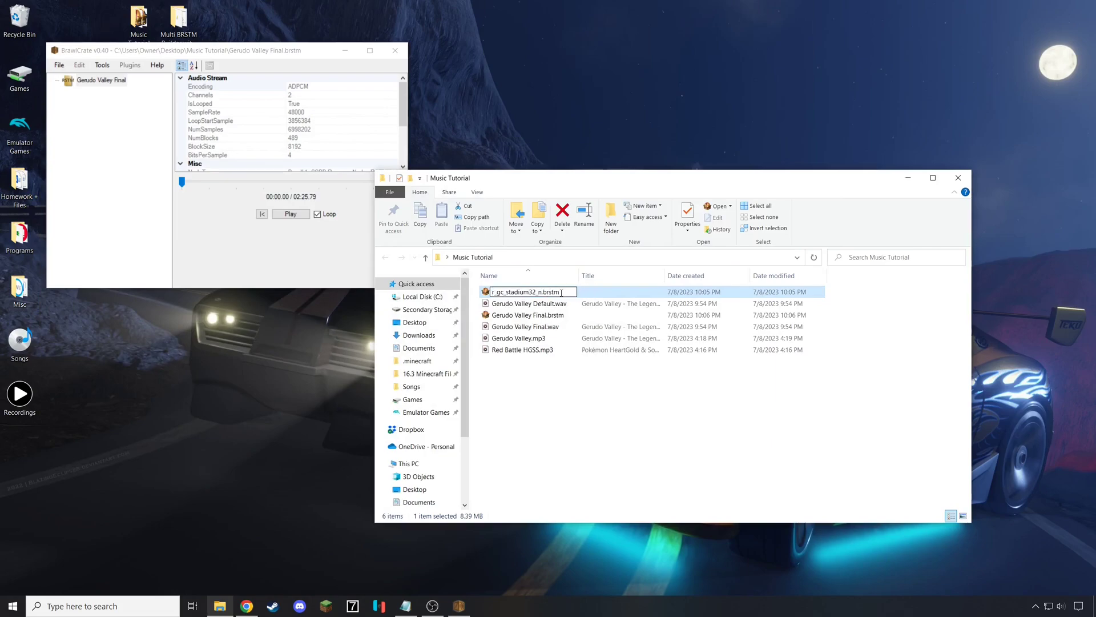
{"action": "key", "text": "Return"}
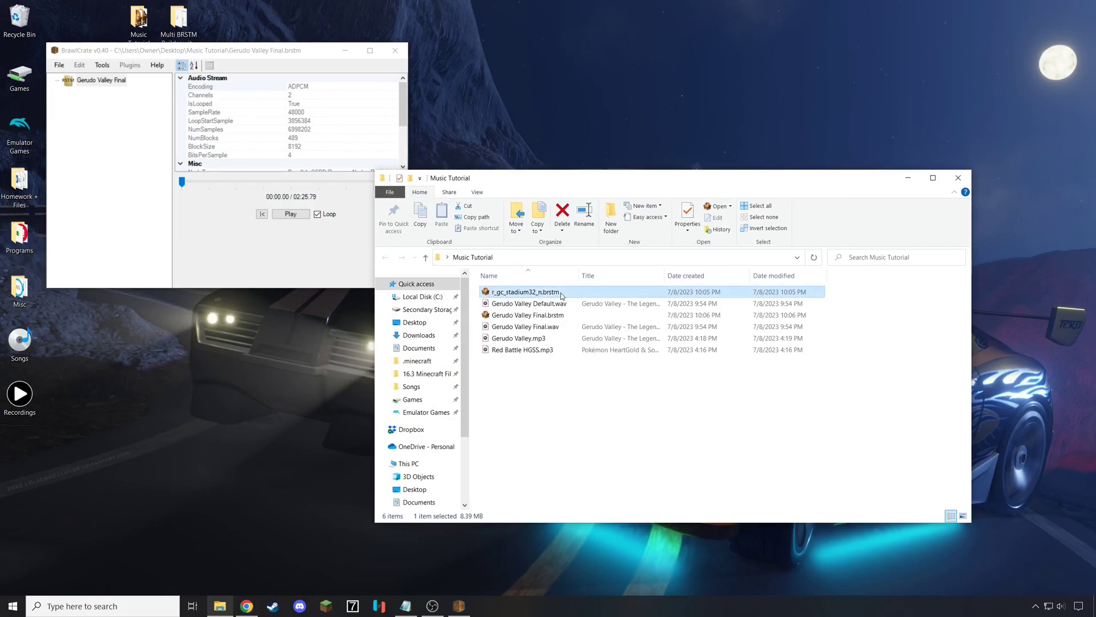
- Rename Gerudo Valley Final.brstm to r_gc_stadium32_f.brstm
{"action": "key", "text": "Down"}
{"action": "key", "text": "Down"}
{"action": "key", "text": "F2"}
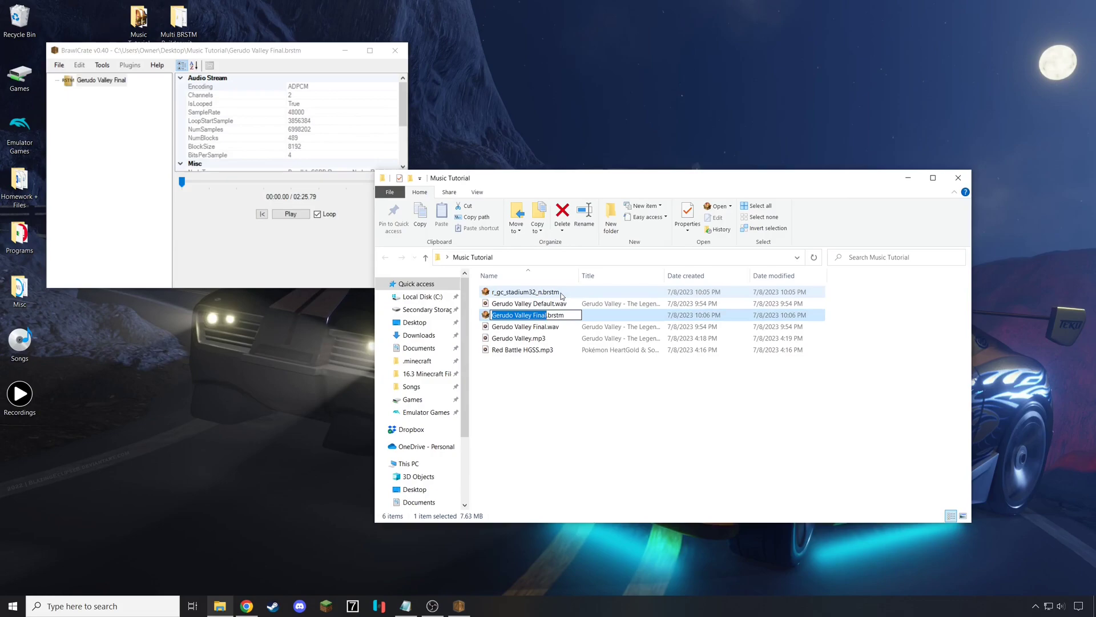
{"action": "key", "text": "ctrl+v"}
{"action": "type", "text": "n"}
{"action": "key", "text": "BackSpace"}
{"action": "type", "text": "f"}
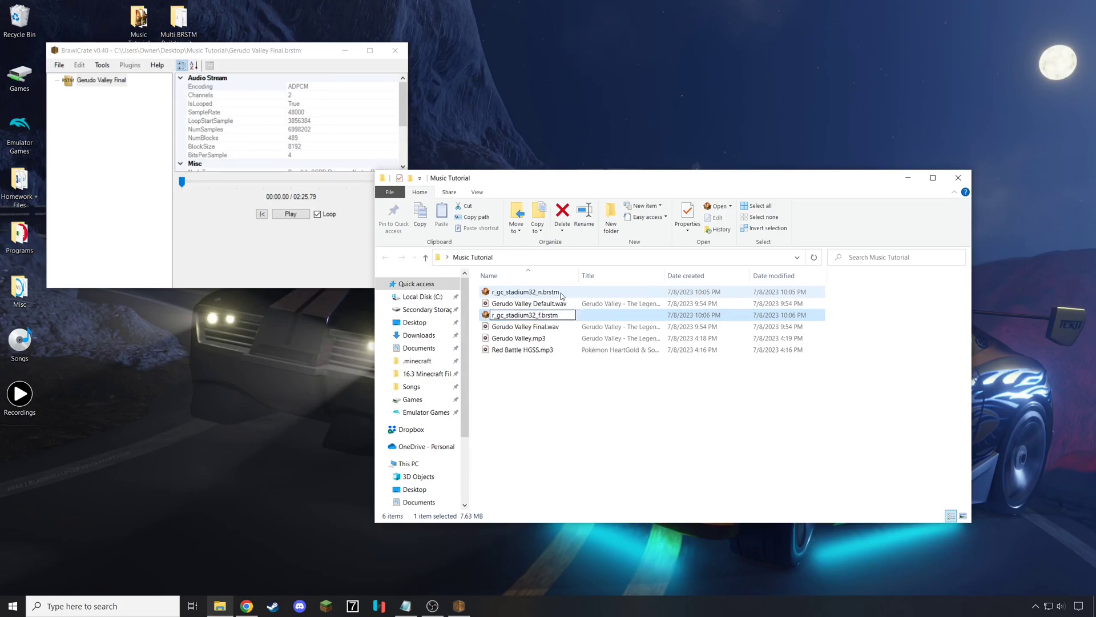
{"action": "key", "text": "Return"}
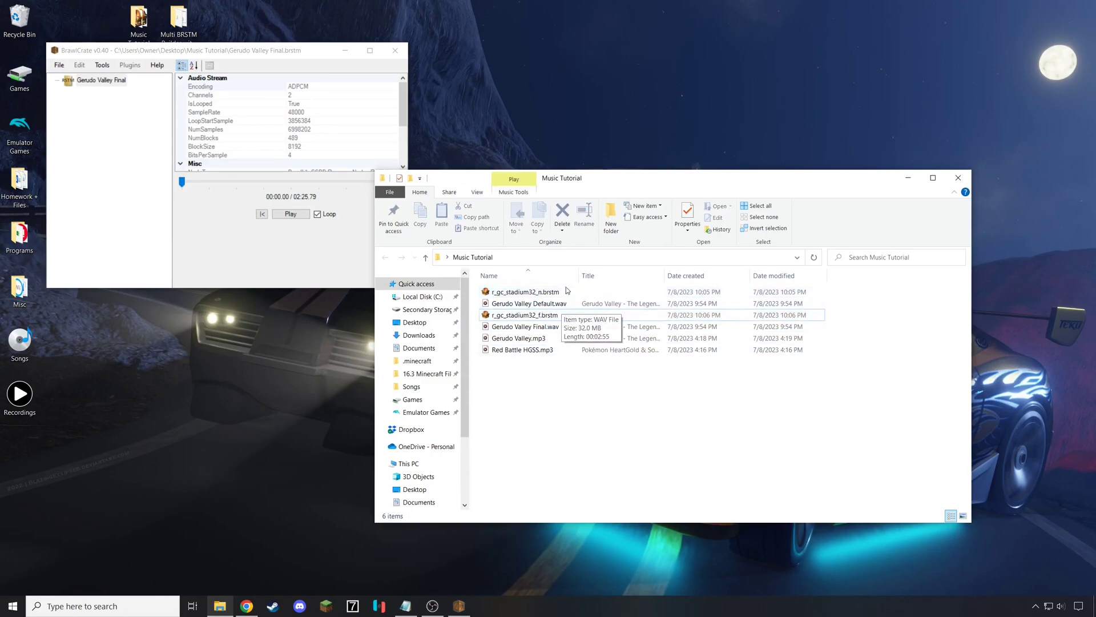
- Close BrawlCrate and extract Tutorial.iso into a Tutorial folder with wit extract in PowerShell
{"action": "left_click", "coordinate": [395, 50]}
{"action": "double_click", "coordinate": [21, 135]}
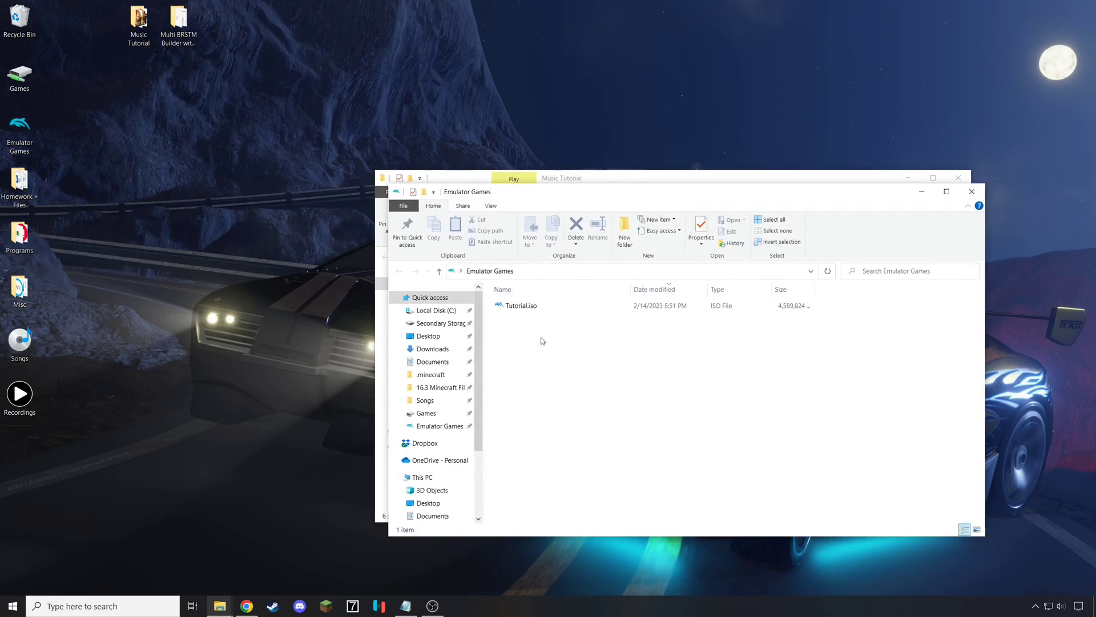
{"action": "right_click", "coordinate": [553, 343]}
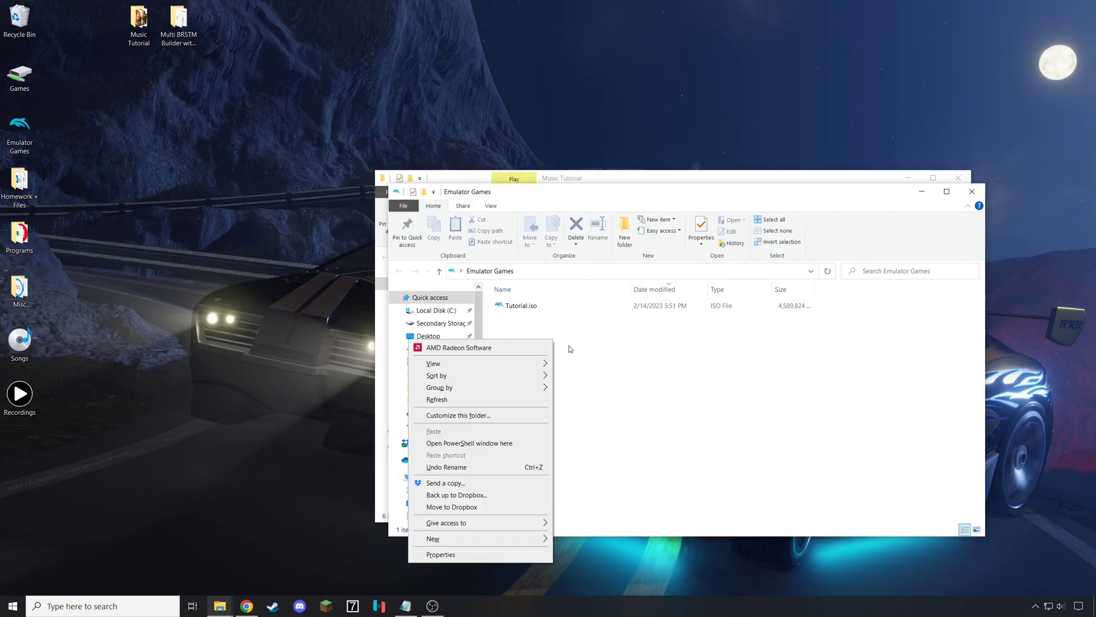
{"action": "left_click", "coordinate": [508, 444]}
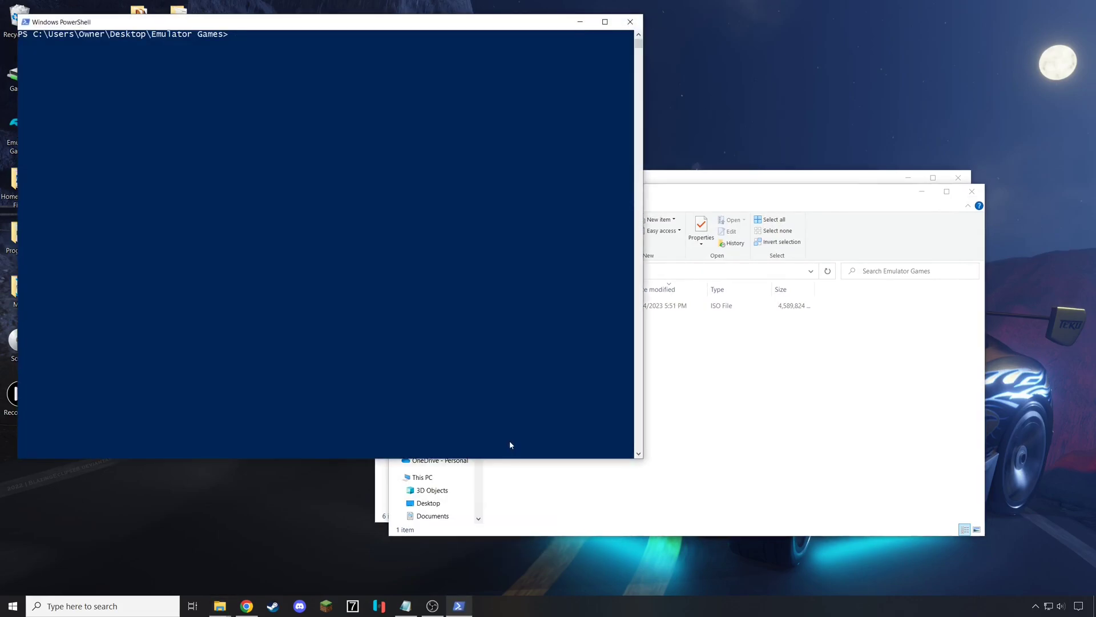
{"action": "type", "text": "wit extract .\\Tutorial.iso Tutorial"}
{"action": "key", "text": "Return"}
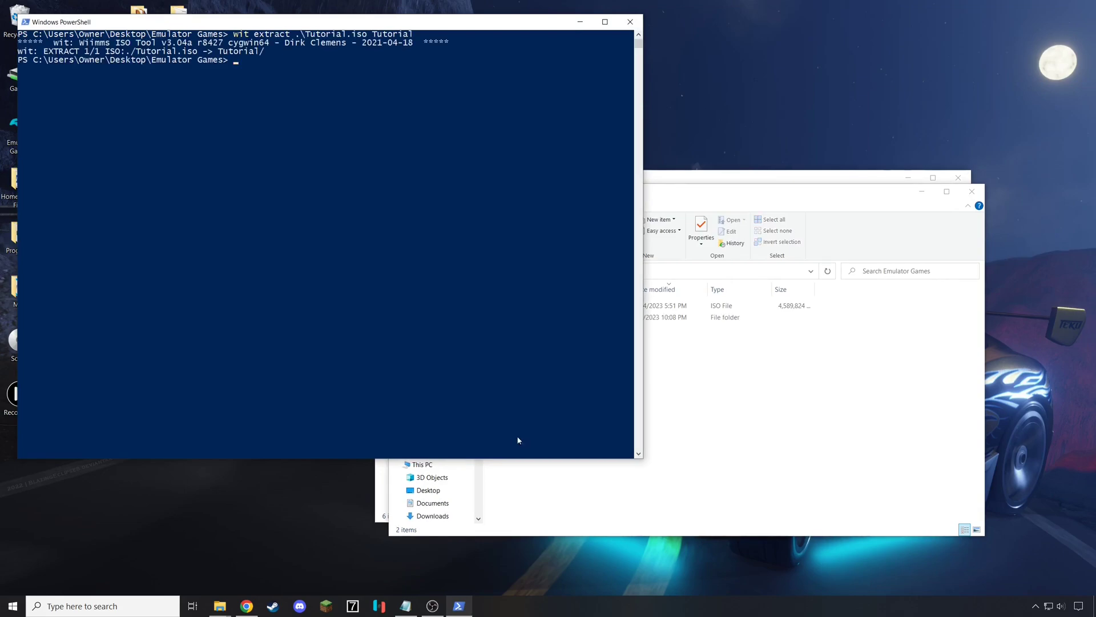
- Open the extracted Tutorial\files\sound\strm folder
{"action": "left_click", "coordinate": [631, 22]}
{"action": "double_click", "coordinate": [558, 317]}
{"action": "double_click", "coordinate": [537, 316]}
{"action": "double_click", "coordinate": [529, 411]}
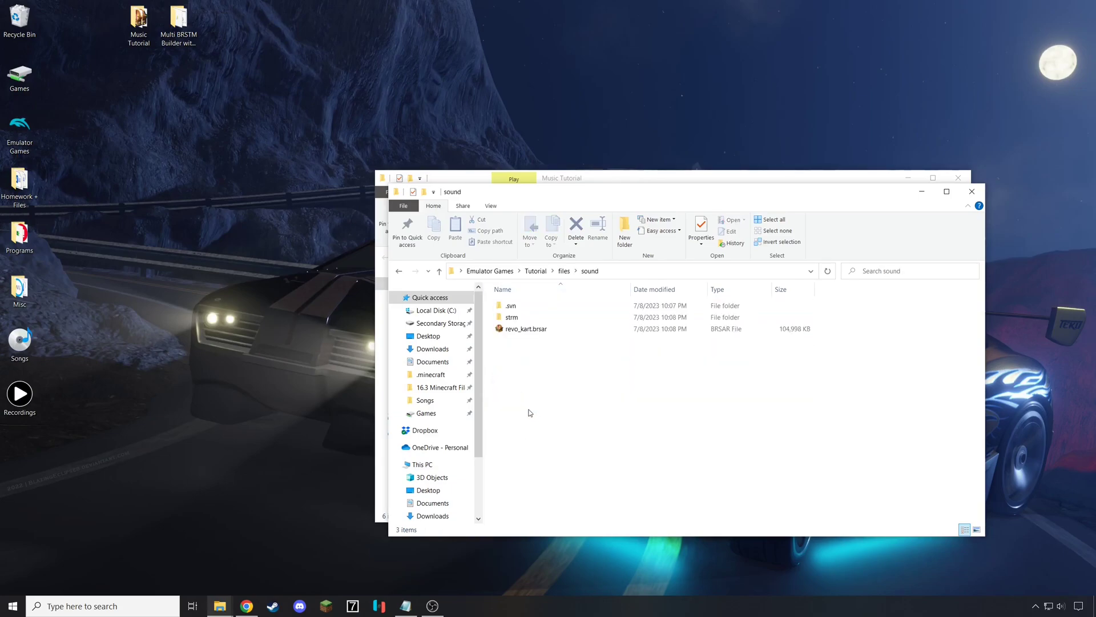
{"action": "double_click", "coordinate": [495, 318]}
{"action": "left_click_drag", "start_coordinate": [573, 198], "coordinate": [673, 356]}
- Copy r_gc_stadium32_n and r_gc_stadium32_f BRSTMs into strm, replacing the originals
{"action": "left_click", "coordinate": [578, 288]}
{"action": "left_click", "coordinate": [537, 317], "text": "ctrl"}
{"action": "left_click", "coordinate": [1000, 486]}
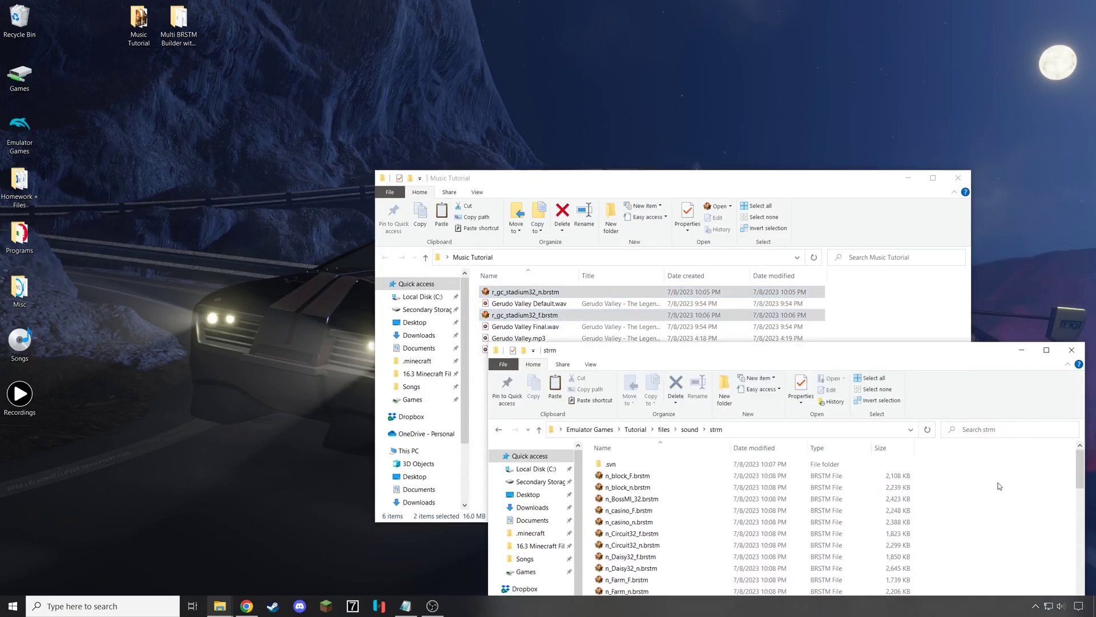
{"action": "key", "text": "ctrl+v"}
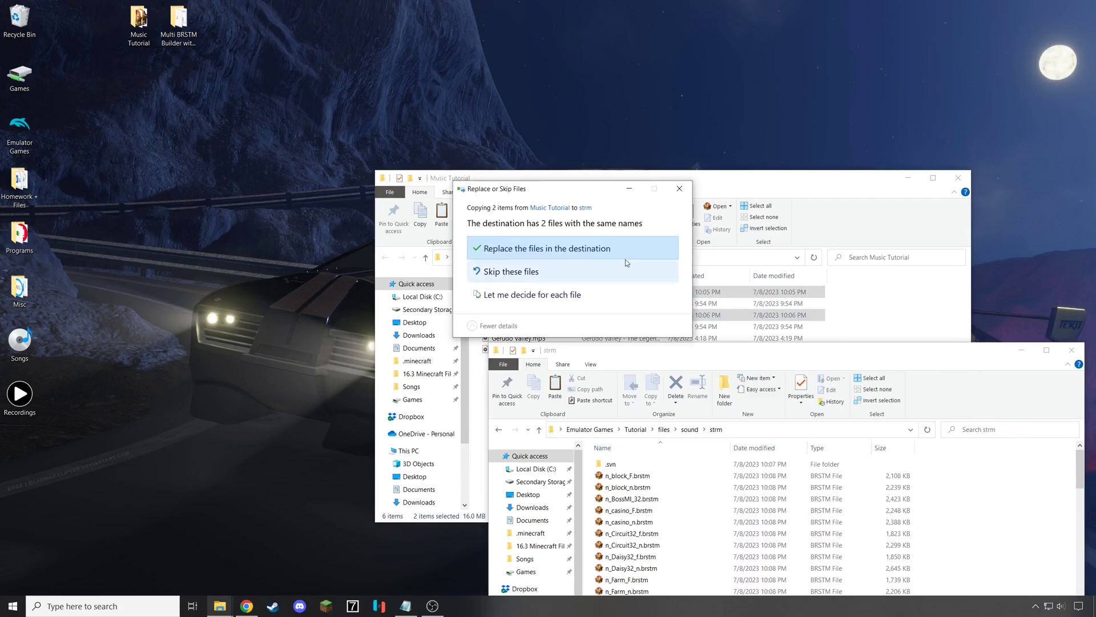
{"action": "left_click", "coordinate": [541, 250]}
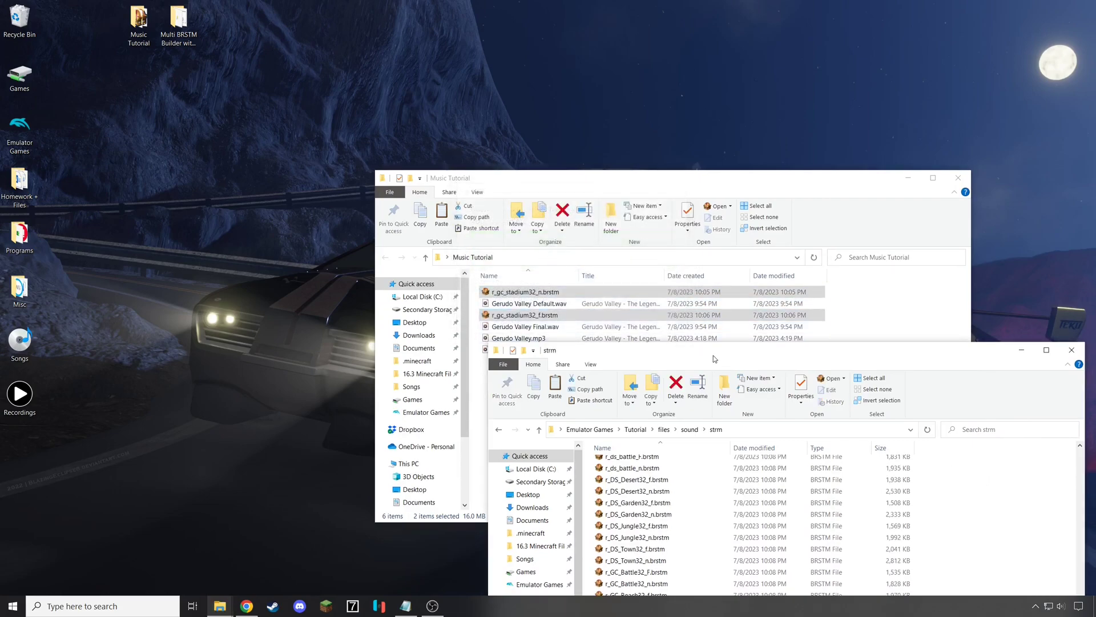
{"action": "left_click_drag", "start_coordinate": [715, 358], "coordinate": [655, 226]}
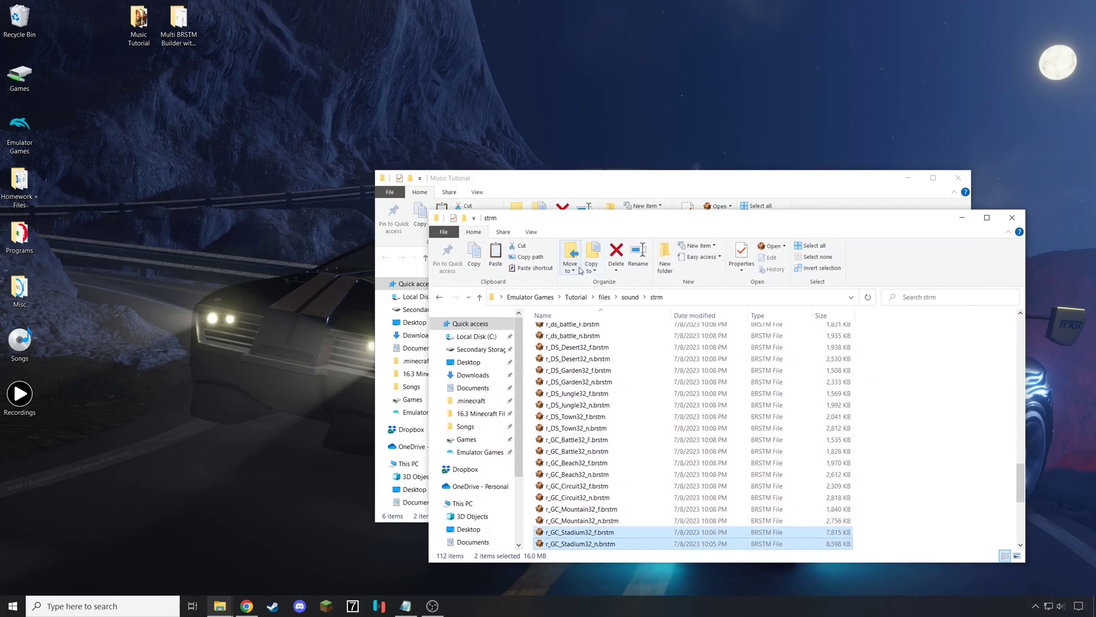
{"action": "left_click", "coordinate": [630, 297]}
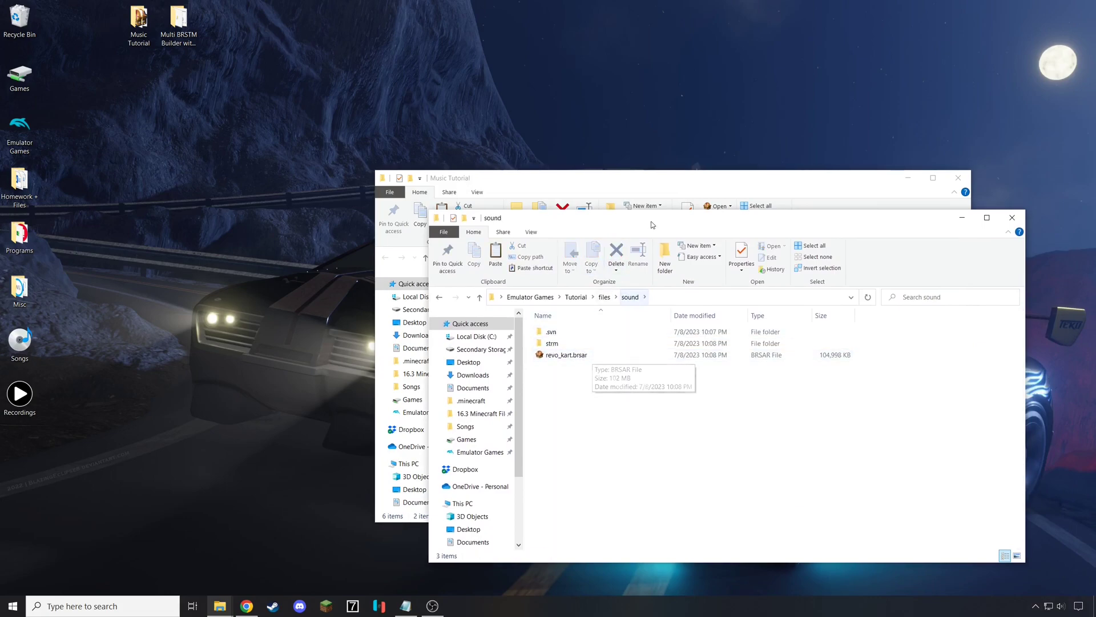
{"action": "left_click_drag", "start_coordinate": [653, 220], "coordinate": [767, 278]}
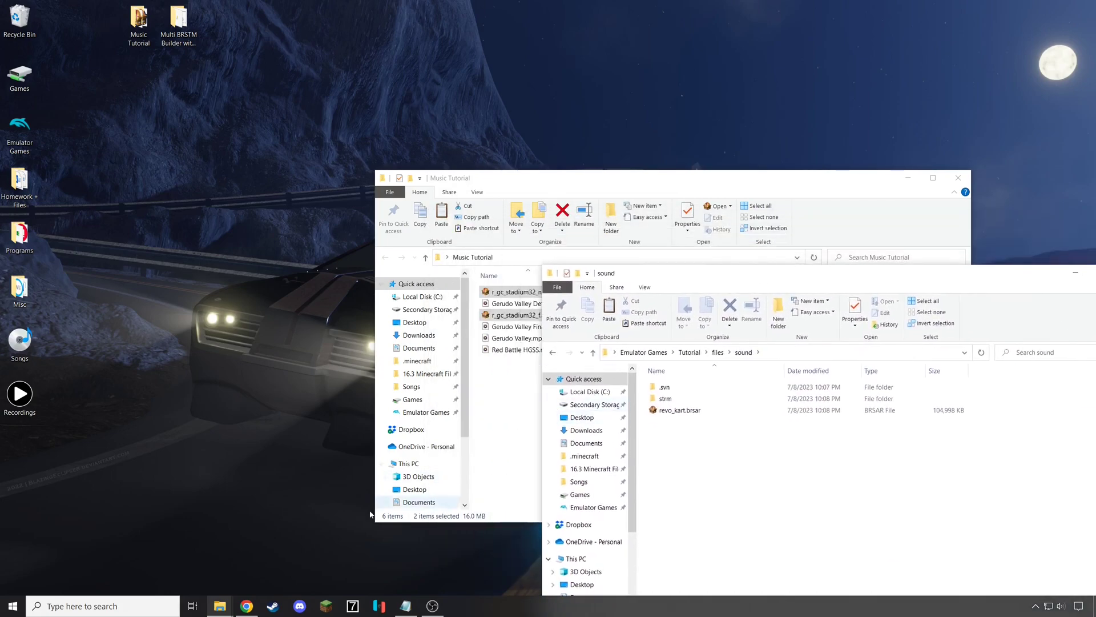
- Launch Patch that BRSAR! and feed it revo_kart.brsar, patching 111 BRSTM entries
{"action": "left_click", "coordinate": [88, 605]}
{"action": "type", "text": "patc"}
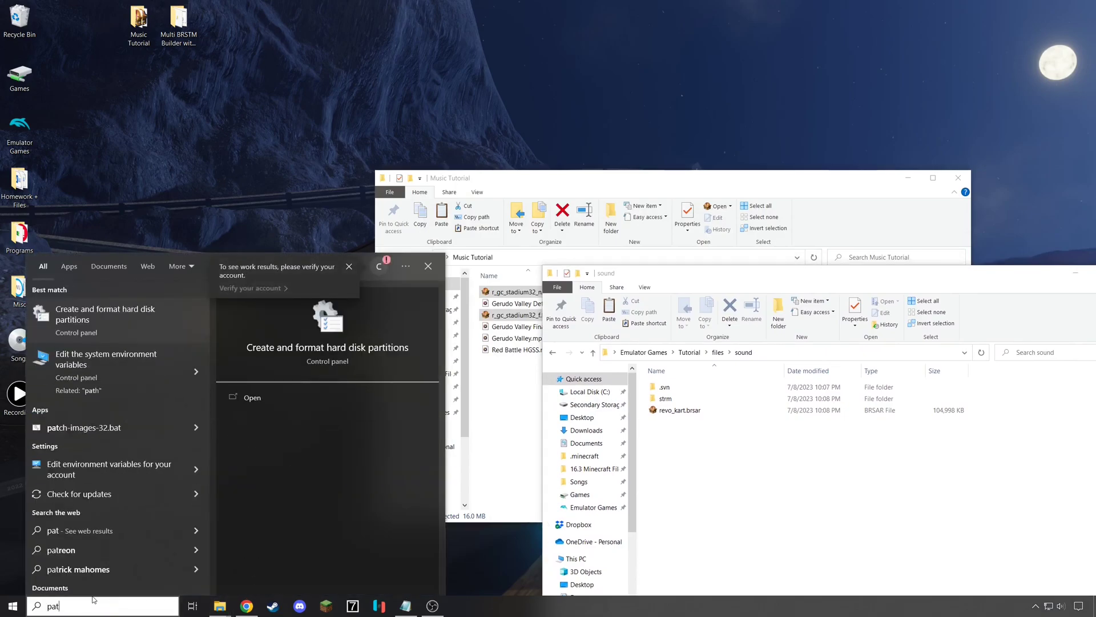
{"action": "left_click", "coordinate": [81, 343]}
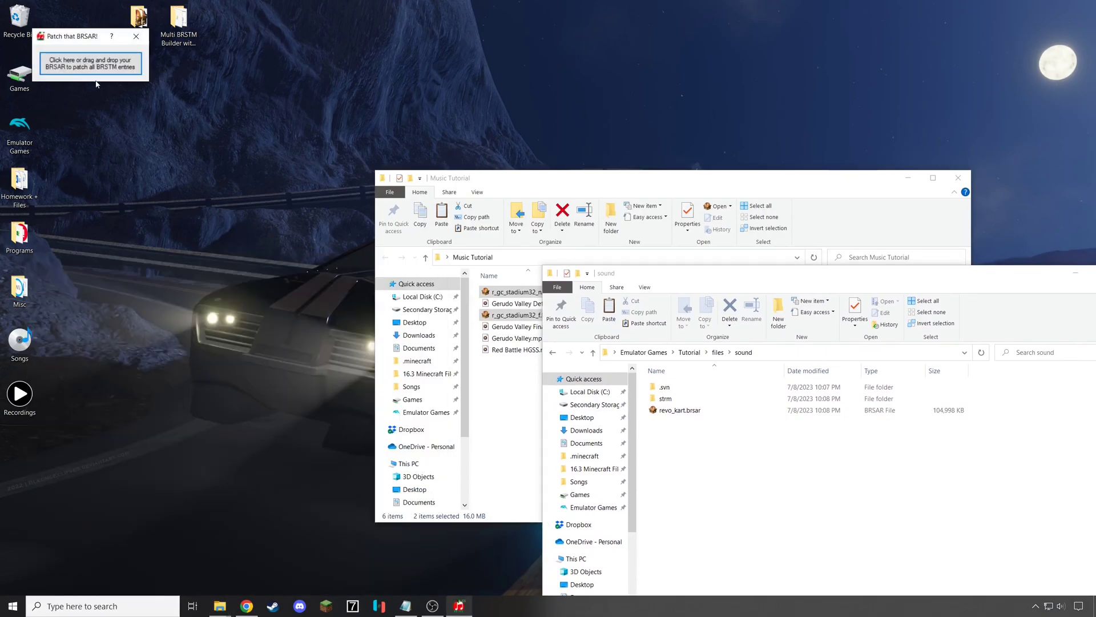
{"action": "left_click_drag", "start_coordinate": [679, 410], "coordinate": [115, 61]}
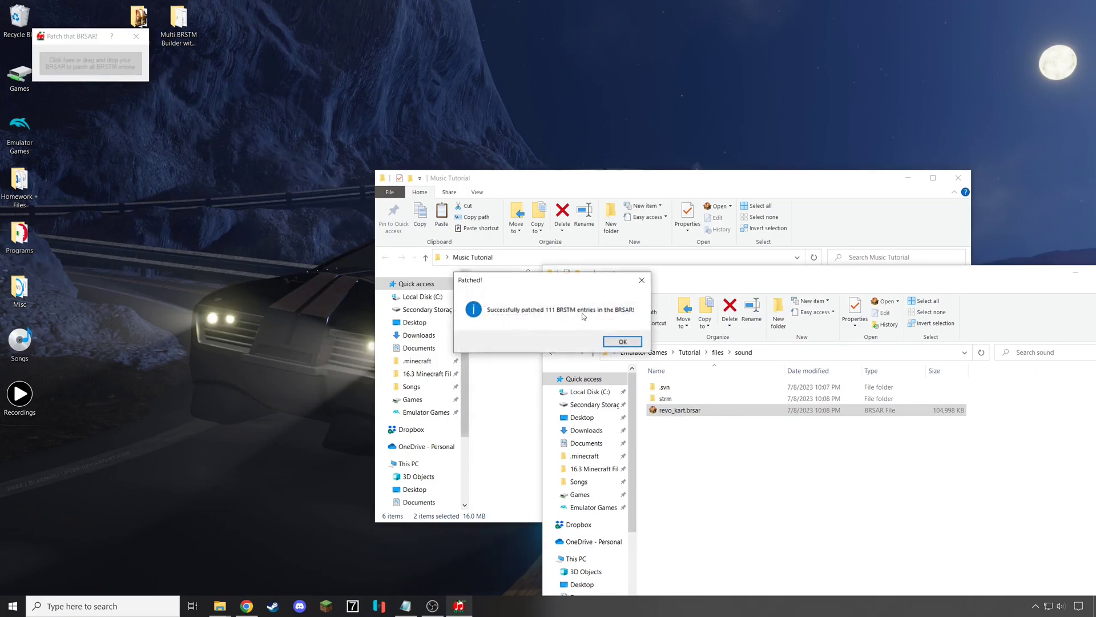
{"action": "left_click", "coordinate": [622, 340]}
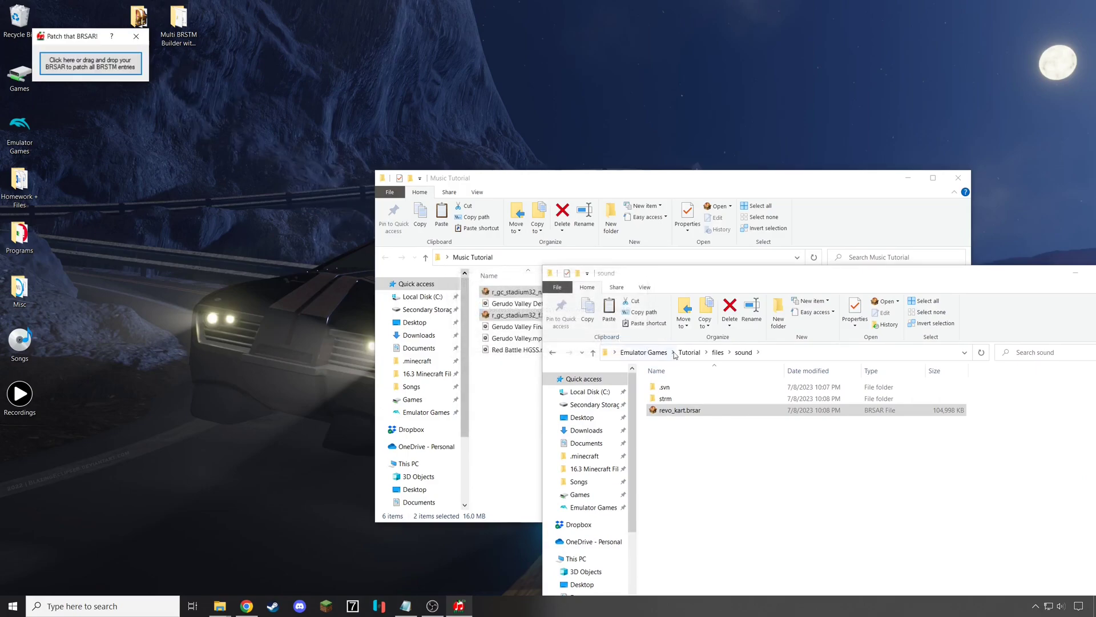
{"action": "left_click", "coordinate": [644, 352]}
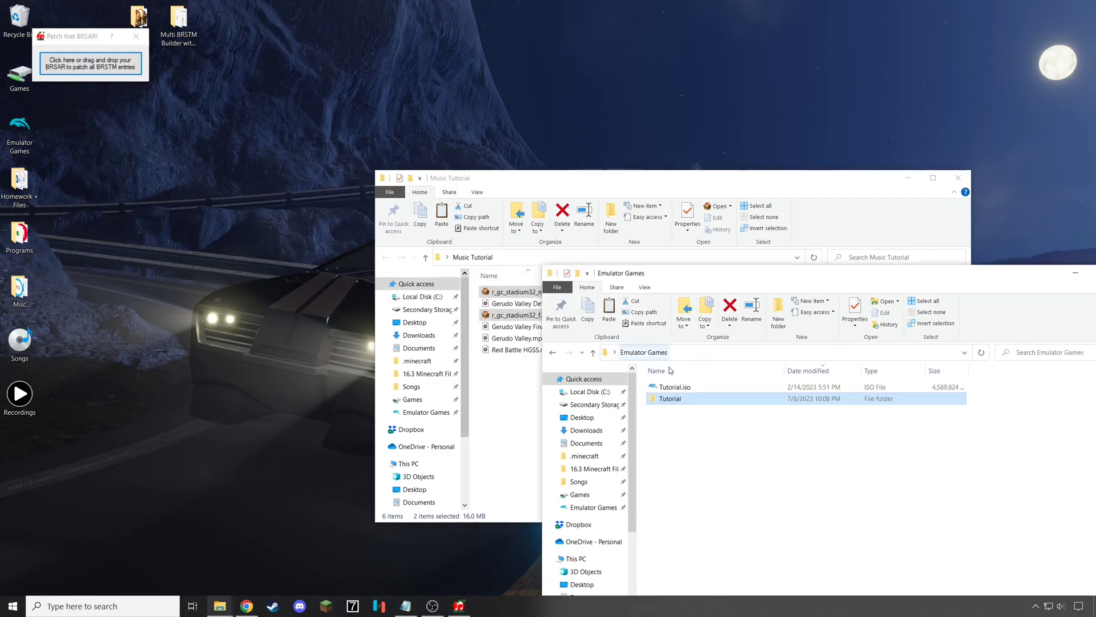
- Run 'wit copy .\Tutorial\ MusicNormalTracks.iso' in PowerShell from Emulator Games
{"action": "right_click", "coordinate": [720, 420]}
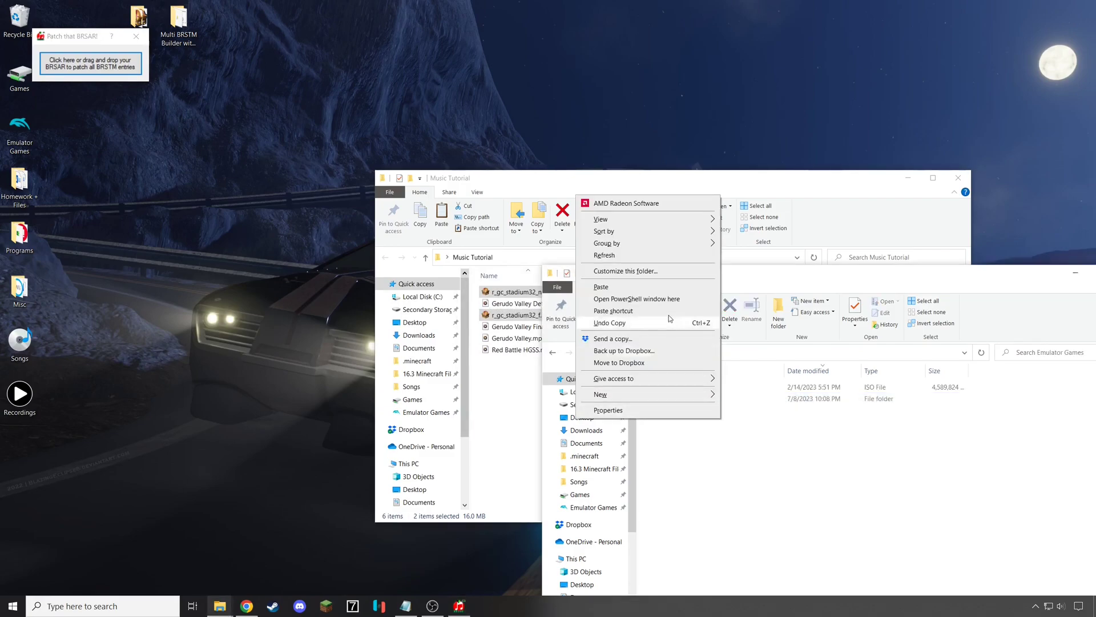
{"action": "left_click", "coordinate": [657, 301]}
{"action": "type", "text": "wit cop"}
{"action": "type", "text": "y .\\Tut"}
{"action": "key", "text": "Tab"}
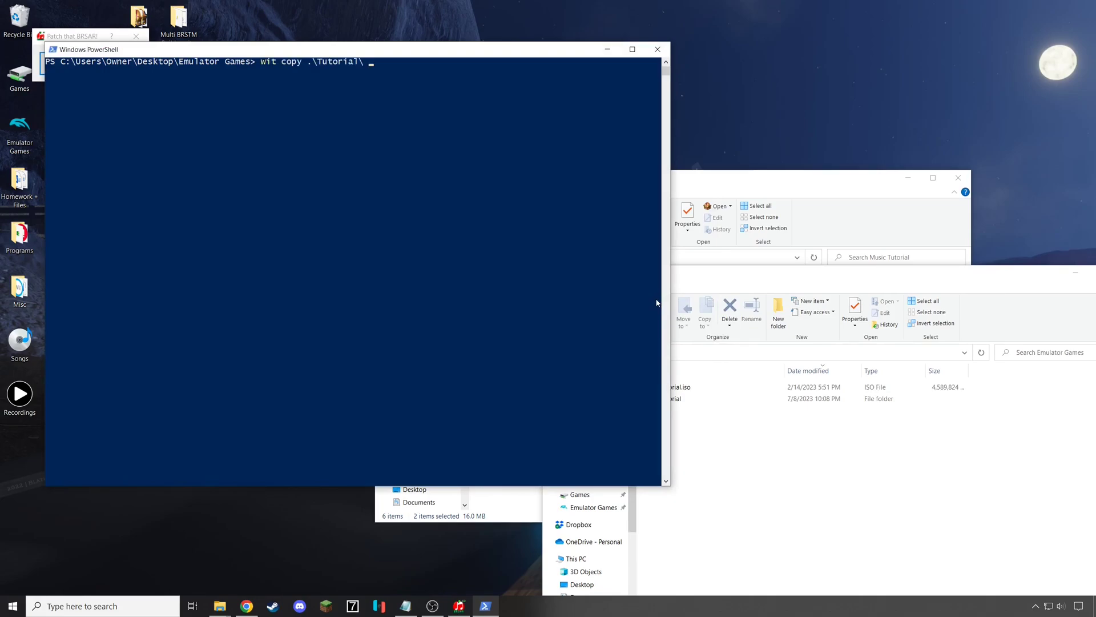
{"action": "type", "text": "MusicNormalTracks.iso"}
{"action": "key", "text": "Return"}
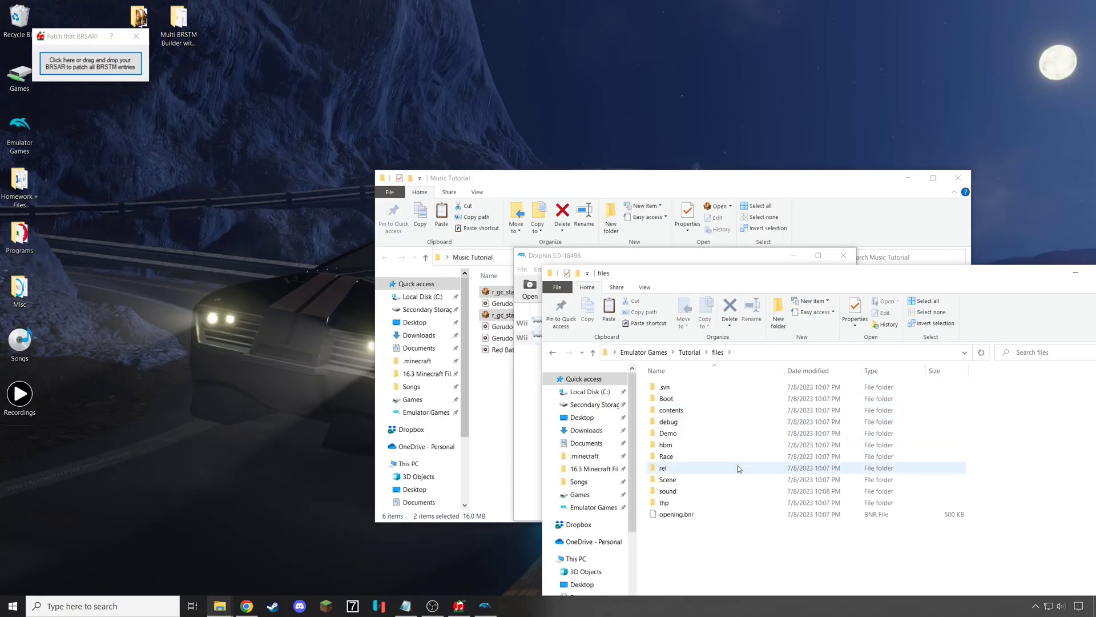
- Open revo_kart.brsar in BrawlBox and expand STRM > R > GC > STADIUM
{"action": "double_click", "coordinate": [714, 491]}
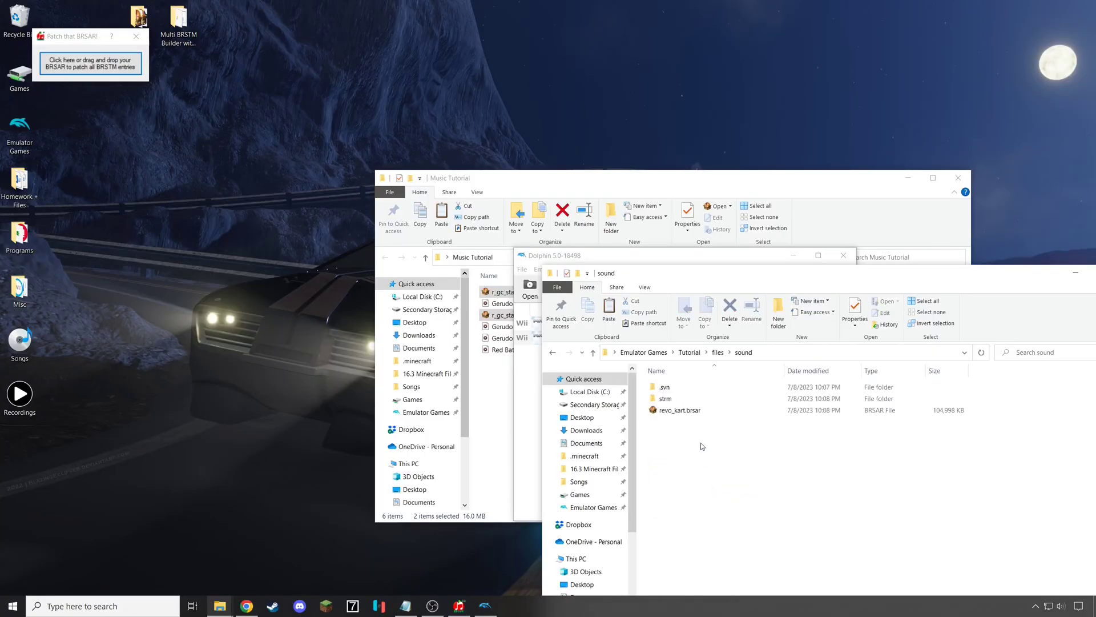
{"action": "double_click", "coordinate": [689, 411]}
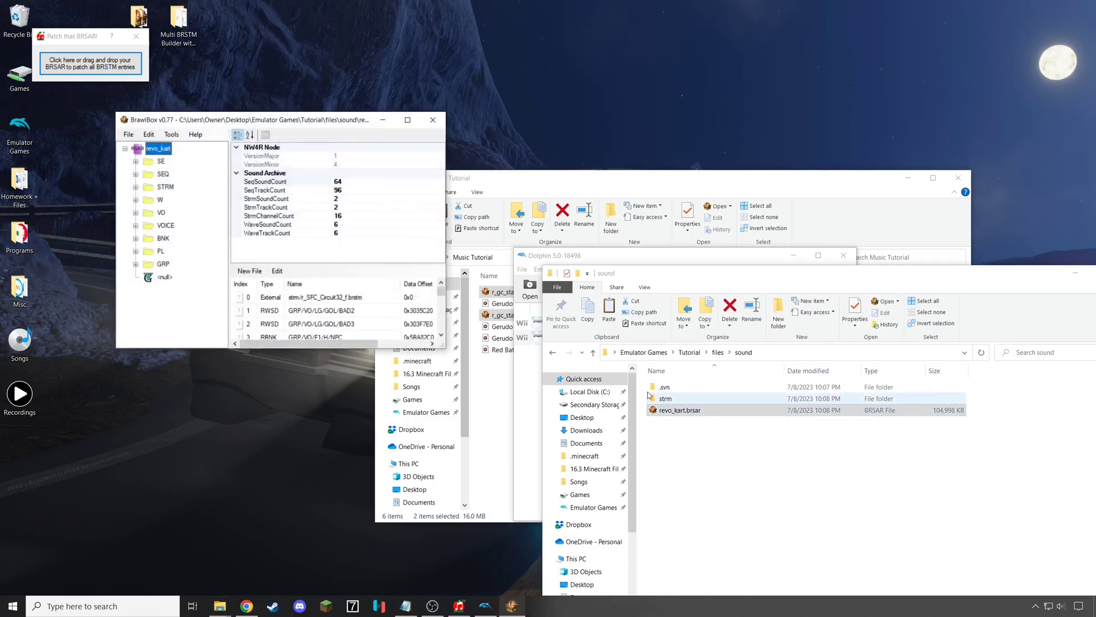
{"action": "left_click", "coordinate": [607, 336]}
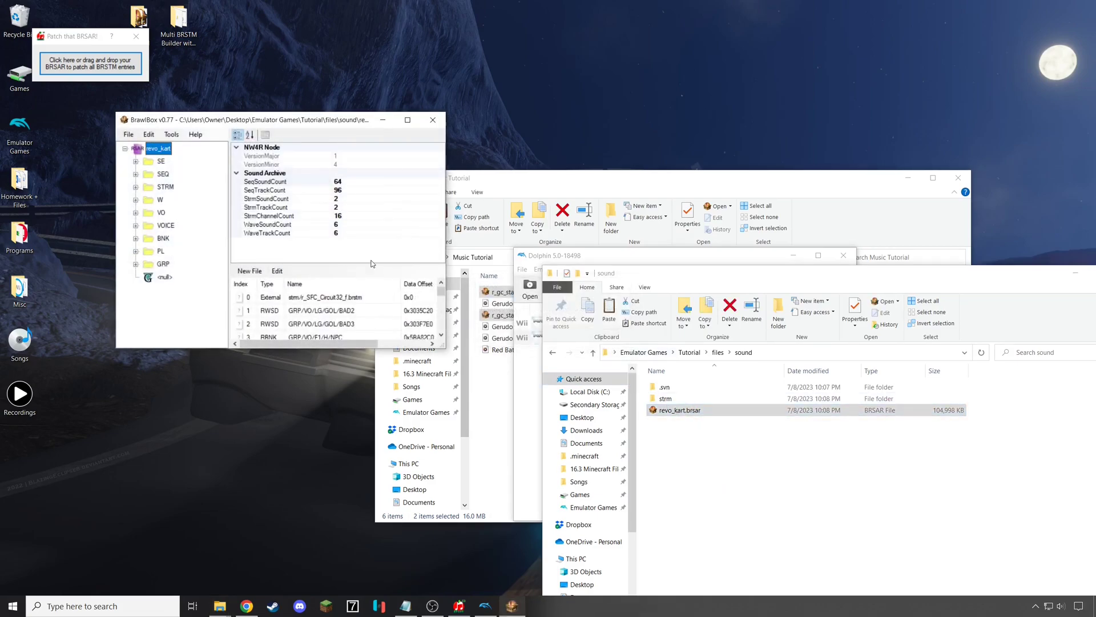
{"action": "left_click", "coordinate": [135, 188]}
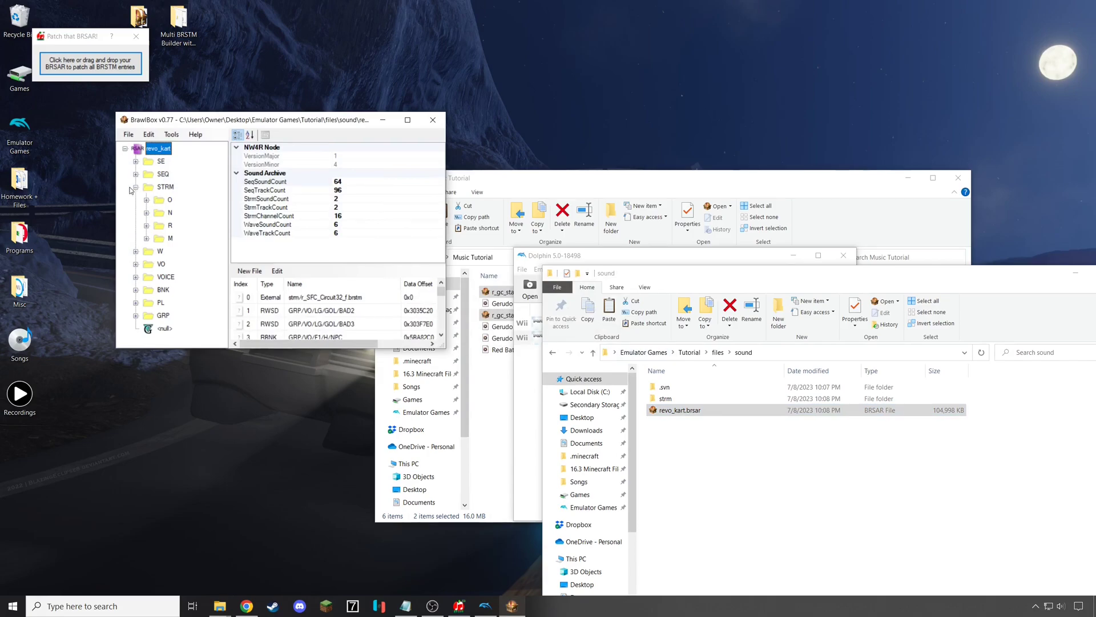
{"action": "left_click", "coordinate": [146, 225]}
{"action": "scroll", "coordinate": [153, 237], "scroll_direction": "down", "scroll_amount": 1}
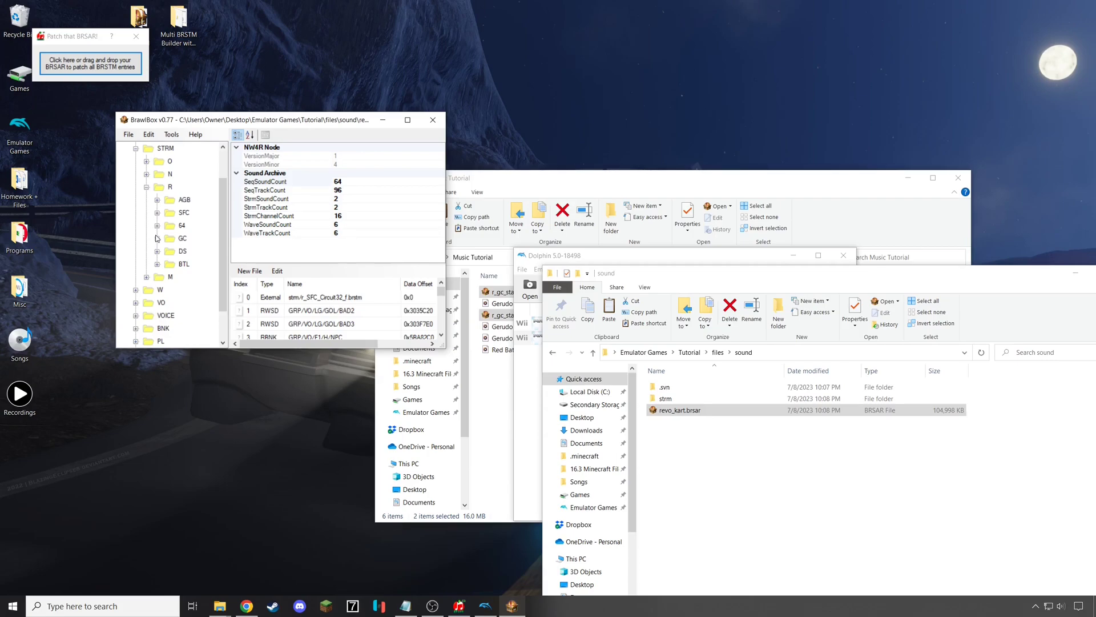
{"action": "left_click", "coordinate": [157, 225]}
{"action": "scroll", "coordinate": [159, 234], "scroll_direction": "down", "scroll_amount": 1}
{"action": "left_click", "coordinate": [157, 251]}
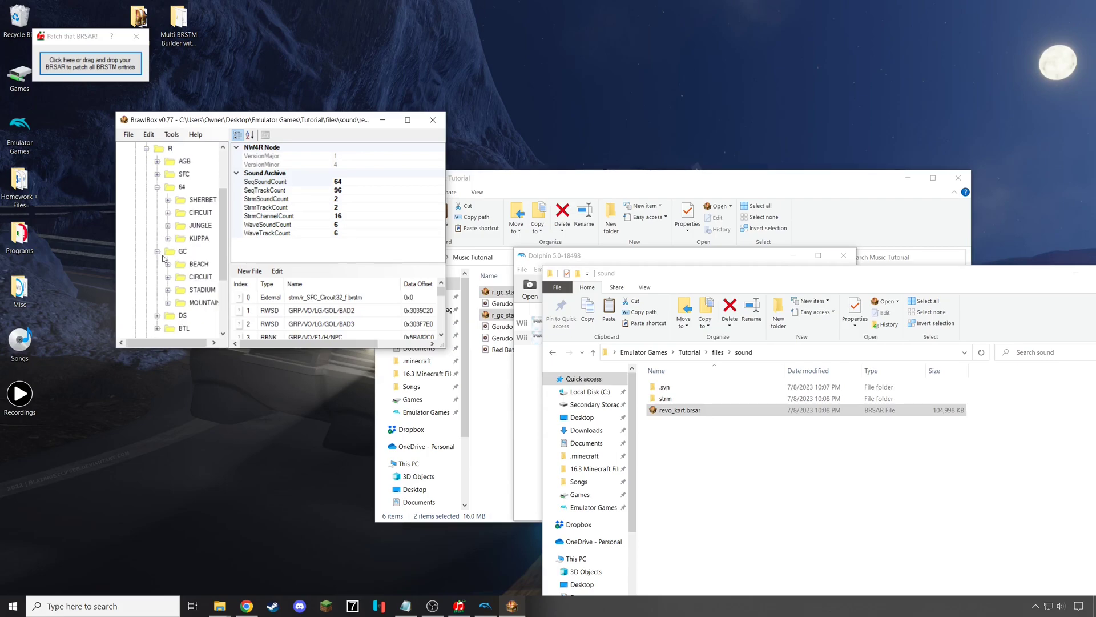
{"action": "left_click", "coordinate": [168, 289]}
{"action": "scroll", "coordinate": [170, 294], "scroll_direction": "down", "scroll_amount": 1}
- Set the STADIUM N and F sound Volume to 255 and save the archive
{"action": "left_click", "coordinate": [202, 264]}
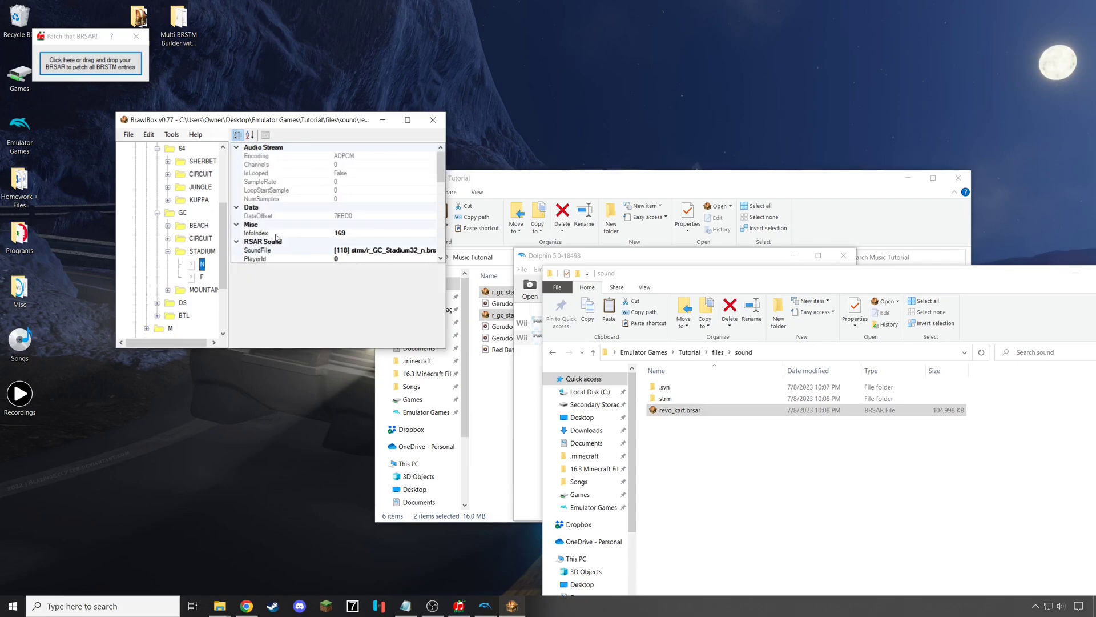
{"action": "scroll", "coordinate": [296, 239], "scroll_direction": "down", "scroll_amount": 2}
{"action": "left_click", "coordinate": [338, 241]}
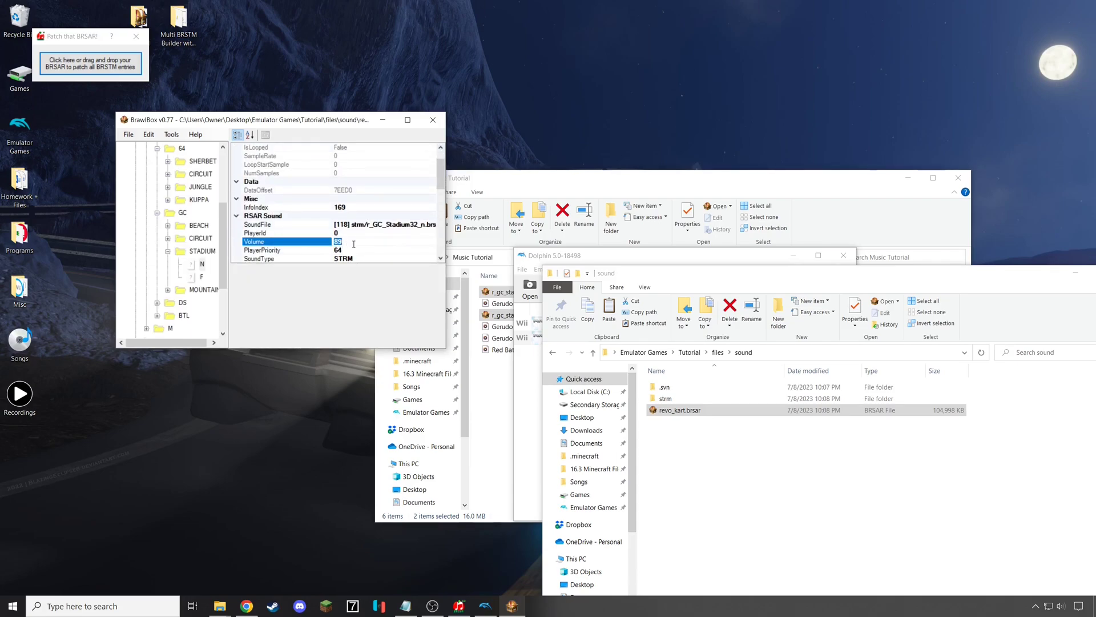
{"action": "scroll", "coordinate": [220, 262], "scroll_direction": "down", "scroll_amount": 1}
{"action": "left_click", "coordinate": [201, 238]}
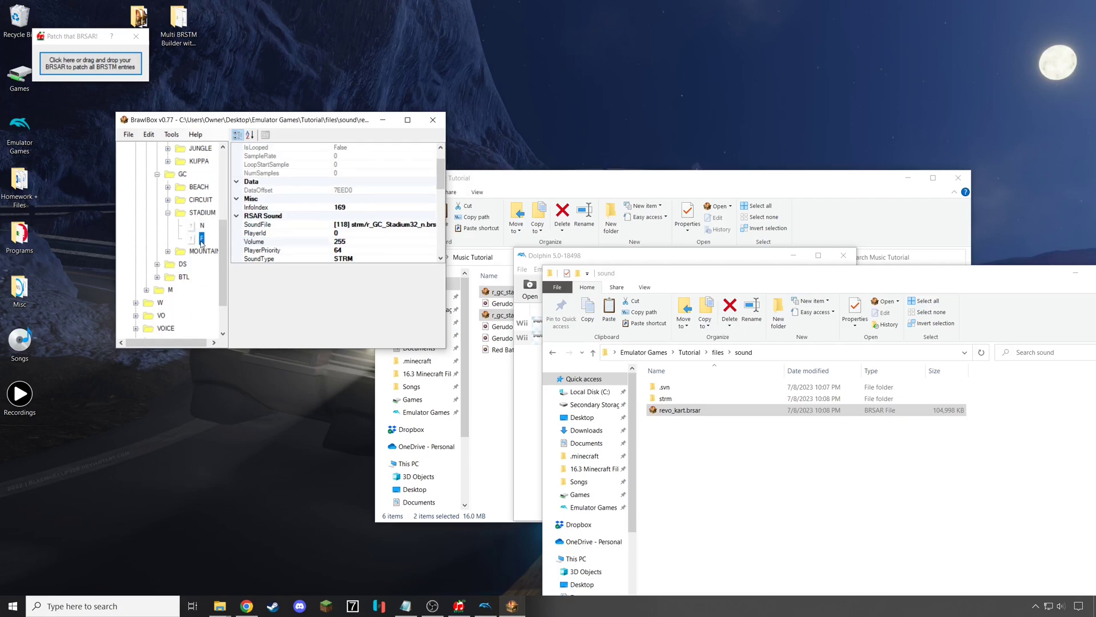
{"action": "left_click", "coordinate": [341, 241]}
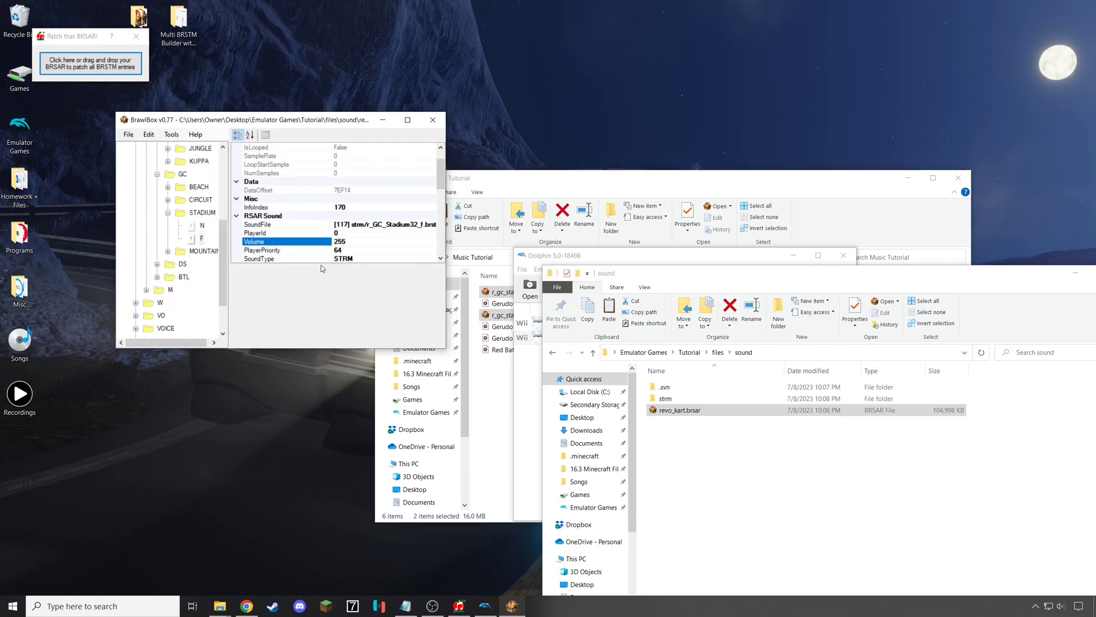
{"action": "left_click", "coordinate": [202, 226]}
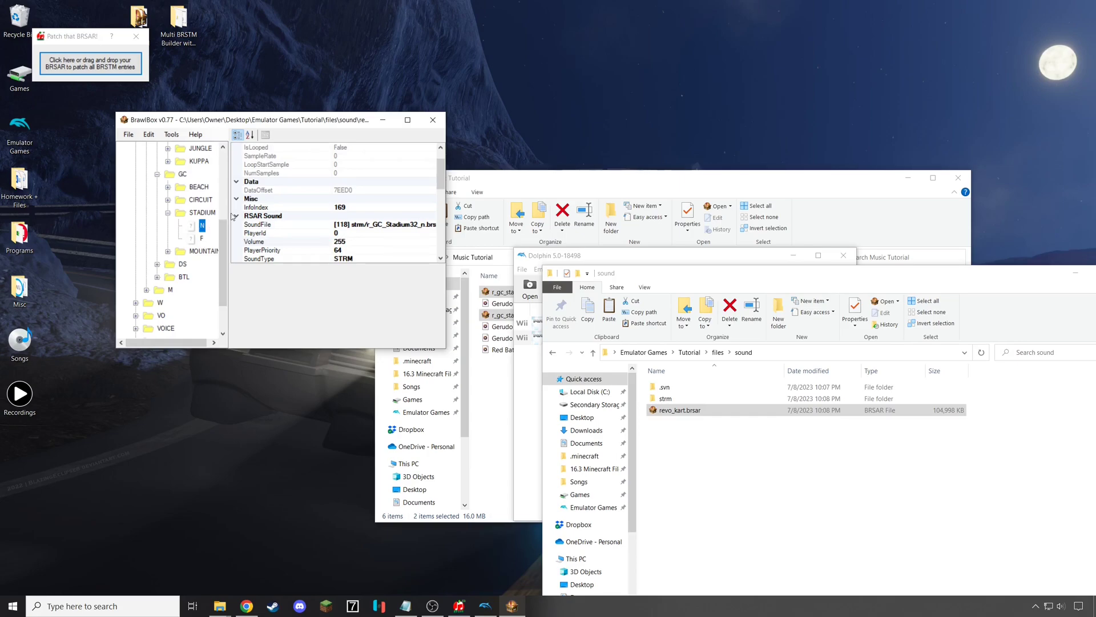
{"action": "key", "text": "ctrl+s"}
- Close BrawlBox and go up from the sound folder to Tutorial
{"action": "left_click", "coordinate": [432, 122]}
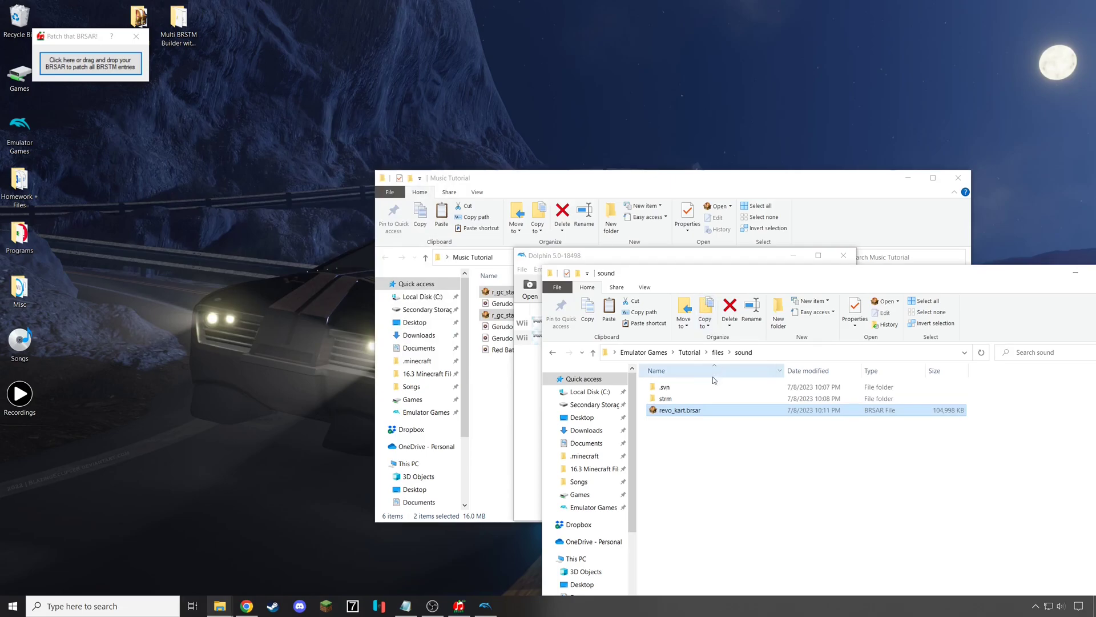
{"action": "left_click", "coordinate": [689, 352]}
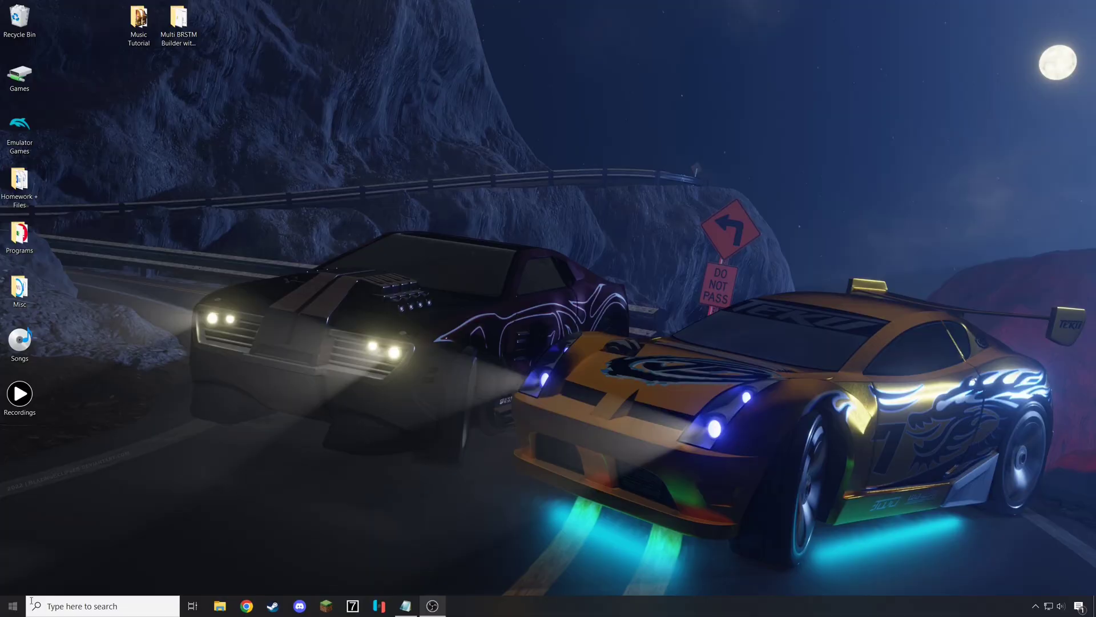
- Launch Audacity and import Red Battle HGSS.mp3
{"action": "left_click", "coordinate": [31, 604]}
{"action": "left_click", "coordinate": [109, 319]}
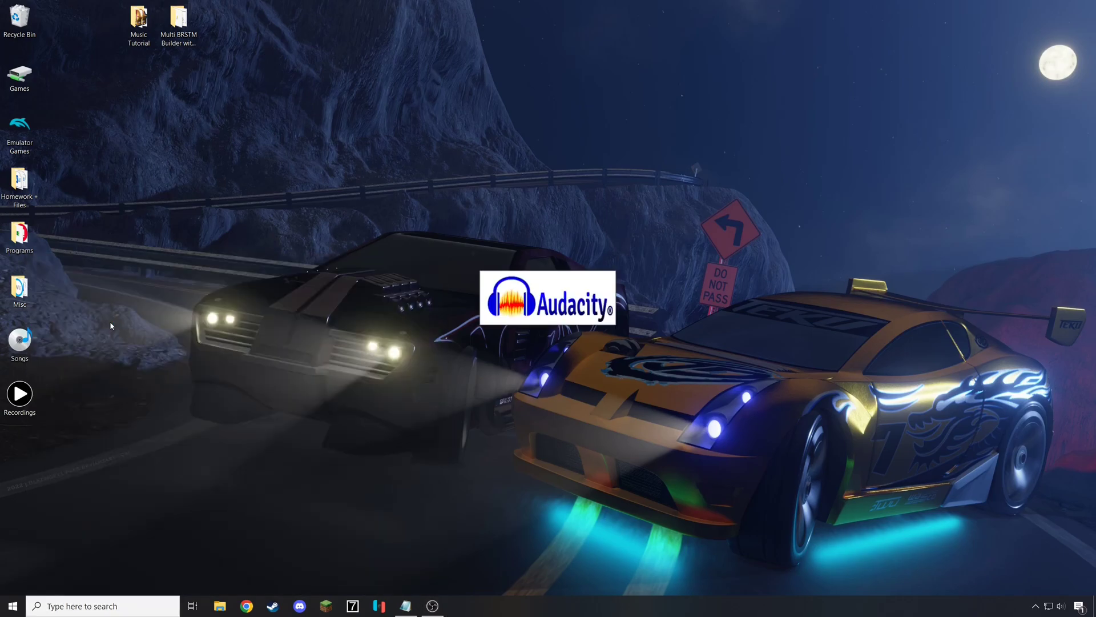
{"action": "left_click", "coordinate": [479, 132]}
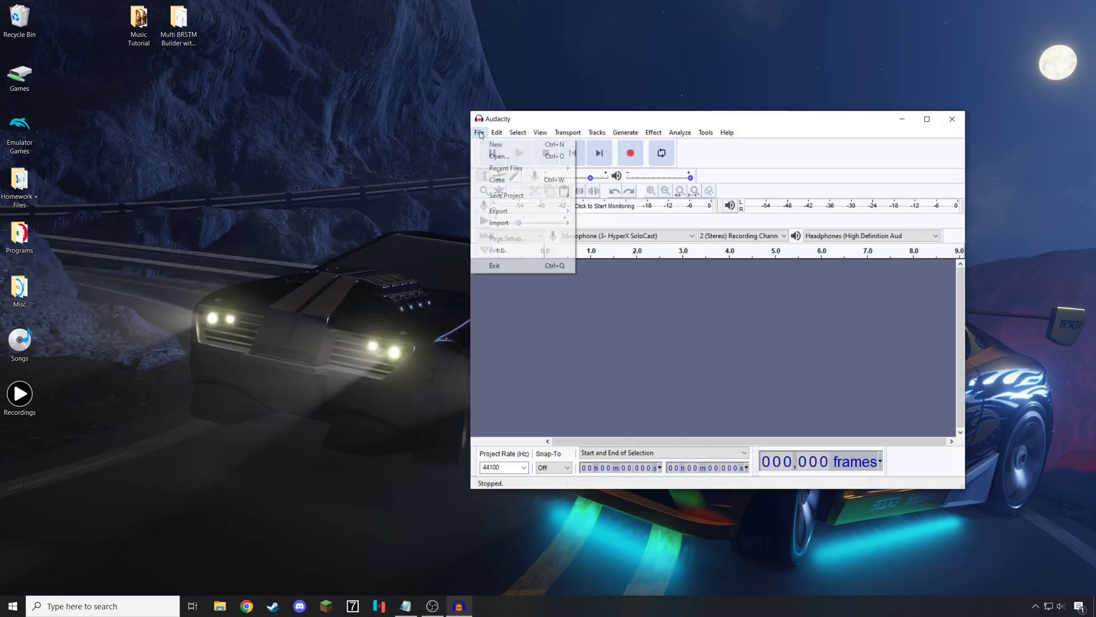
{"action": "left_click", "coordinate": [491, 160]}
{"action": "left_click", "coordinate": [571, 243]}
{"action": "left_click", "coordinate": [866, 411]}
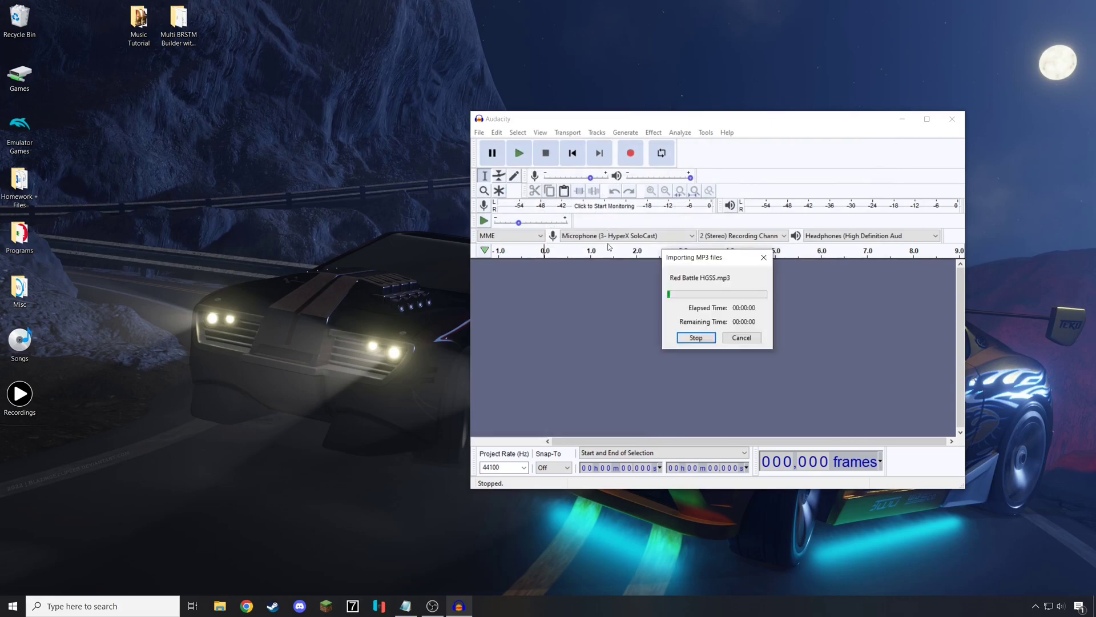
- Amplify the whole track by about 6.3 dB
{"action": "left_click", "coordinate": [623, 302]}
{"action": "key", "text": "ctrl+a"}
{"action": "left_click", "coordinate": [653, 132]}
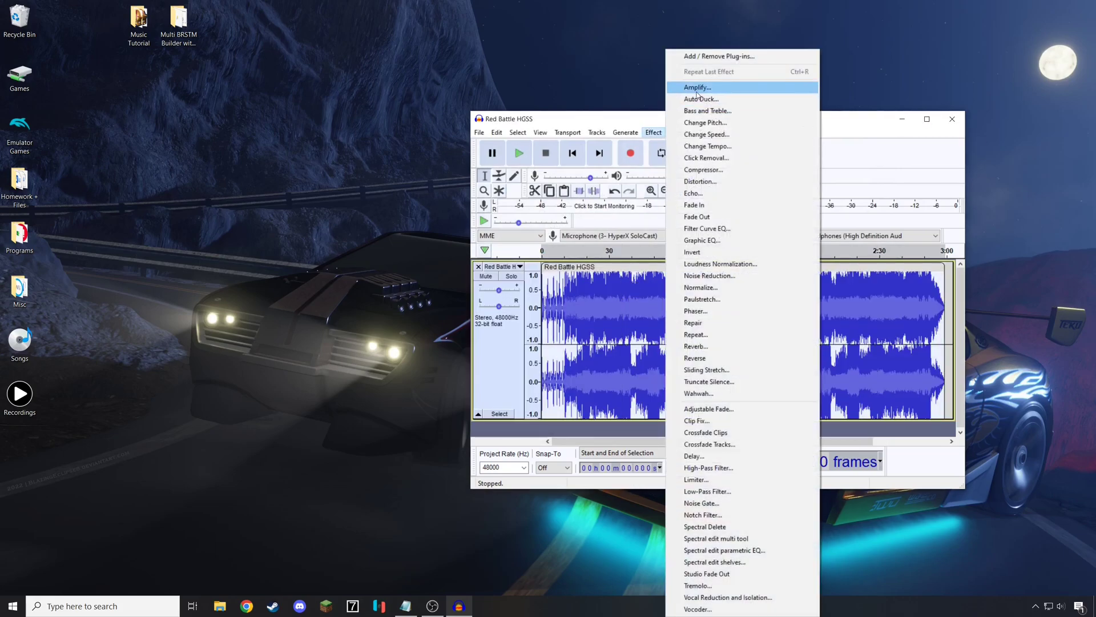
{"action": "left_click", "coordinate": [685, 87]}
{"action": "left_click_drag", "start_coordinate": [714, 287], "coordinate": [733, 284]}
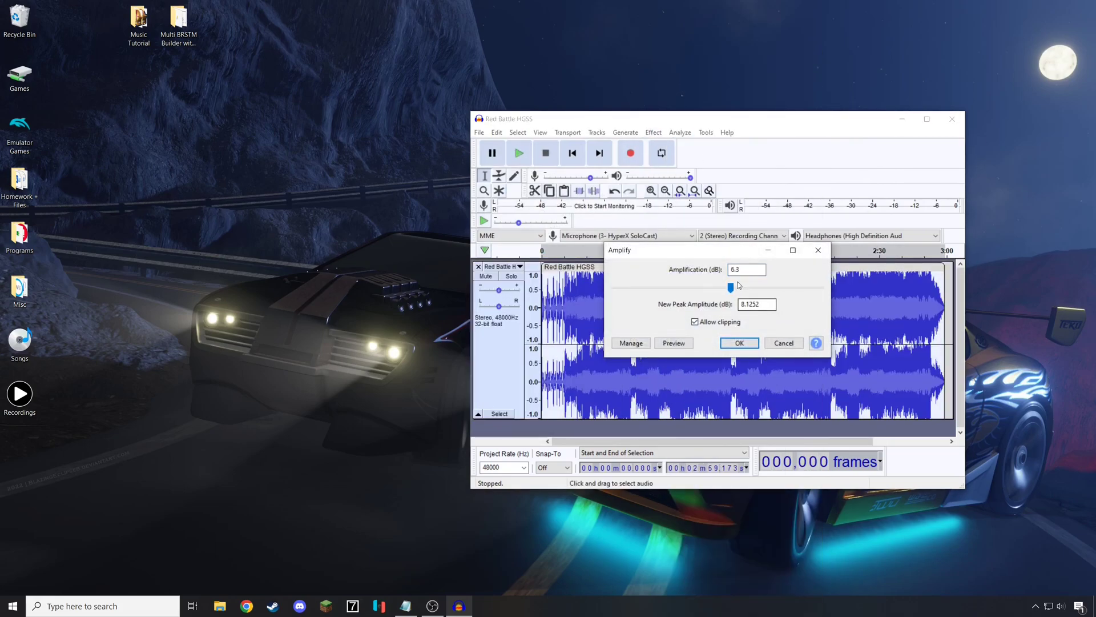
{"action": "left_click", "coordinate": [740, 342]}
- Apply the Low-Pass Filter effect to the track
{"action": "left_click", "coordinate": [655, 132]}
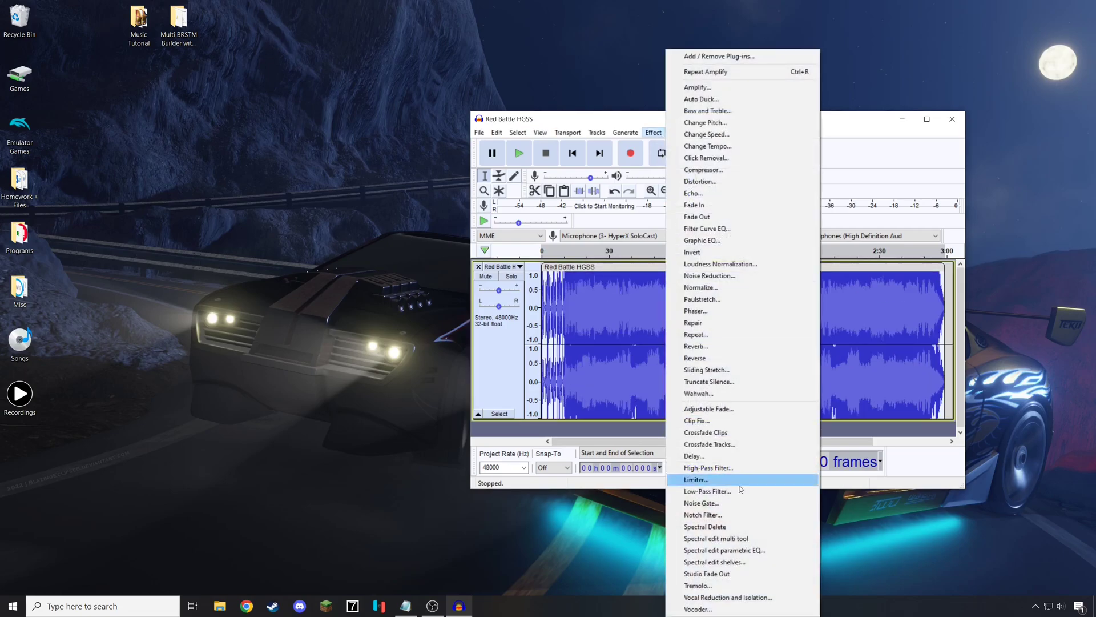
{"action": "left_click", "coordinate": [725, 492]}
{"action": "left_click", "coordinate": [732, 364]}
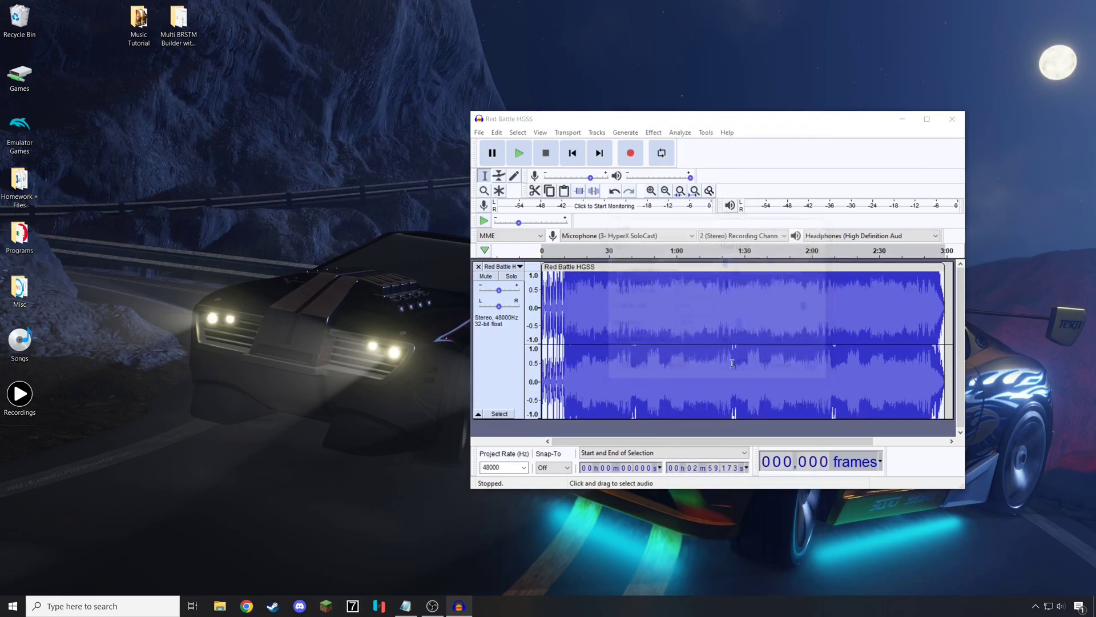
{"action": "left_click", "coordinate": [501, 266]}
- Split the stereo track into two mono tracks and duplicate them to make four
{"action": "left_click", "coordinate": [565, 439]}
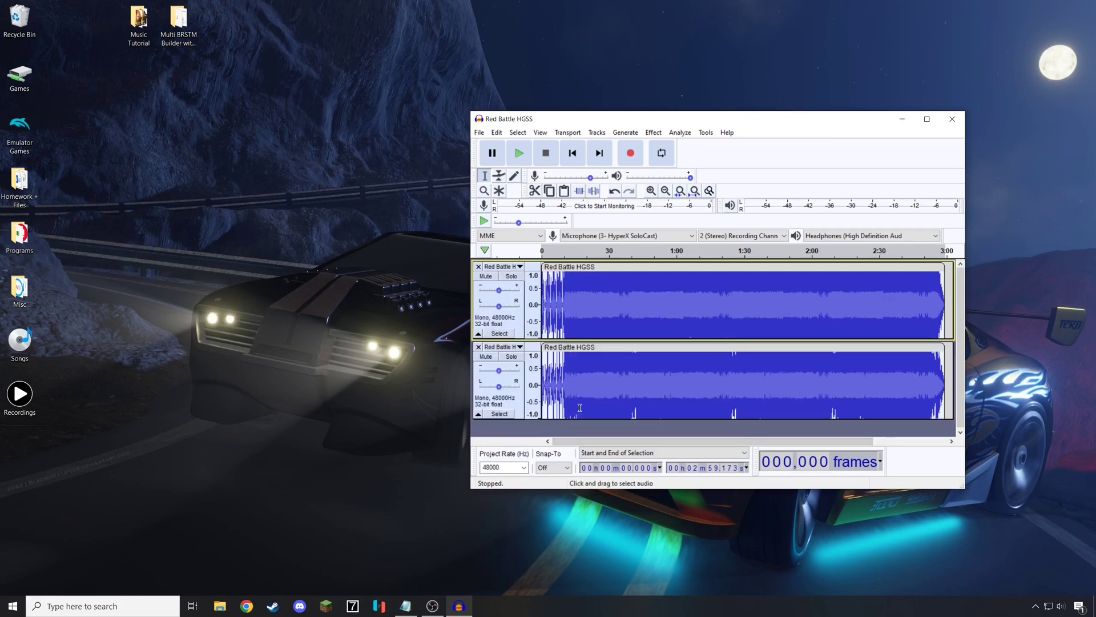
{"action": "left_click", "coordinate": [601, 391]}
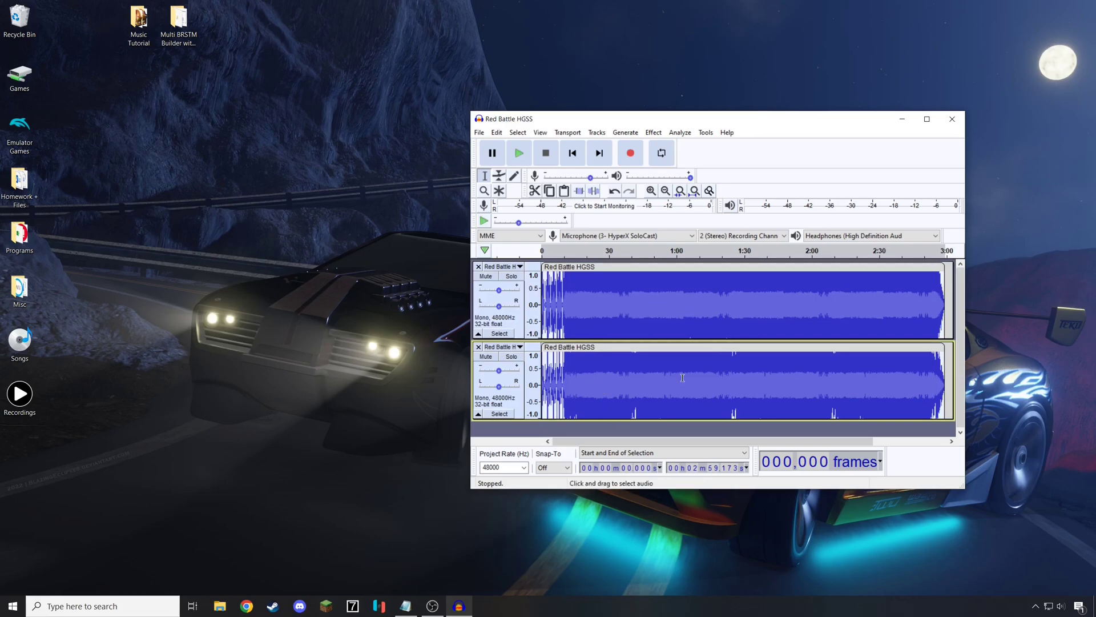
{"action": "key", "text": "ctrl+d"}
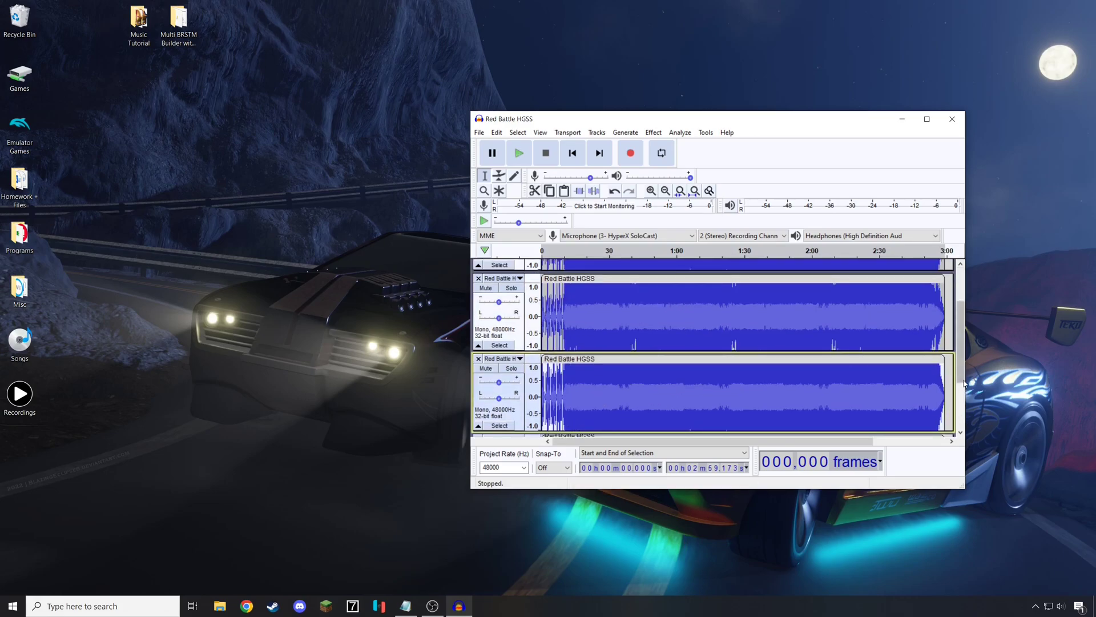
{"action": "scroll", "coordinate": [963, 403], "scroll_direction": "down", "scroll_amount": 5}
{"action": "left_click_drag", "start_coordinate": [963, 403], "coordinate": [966, 328]}
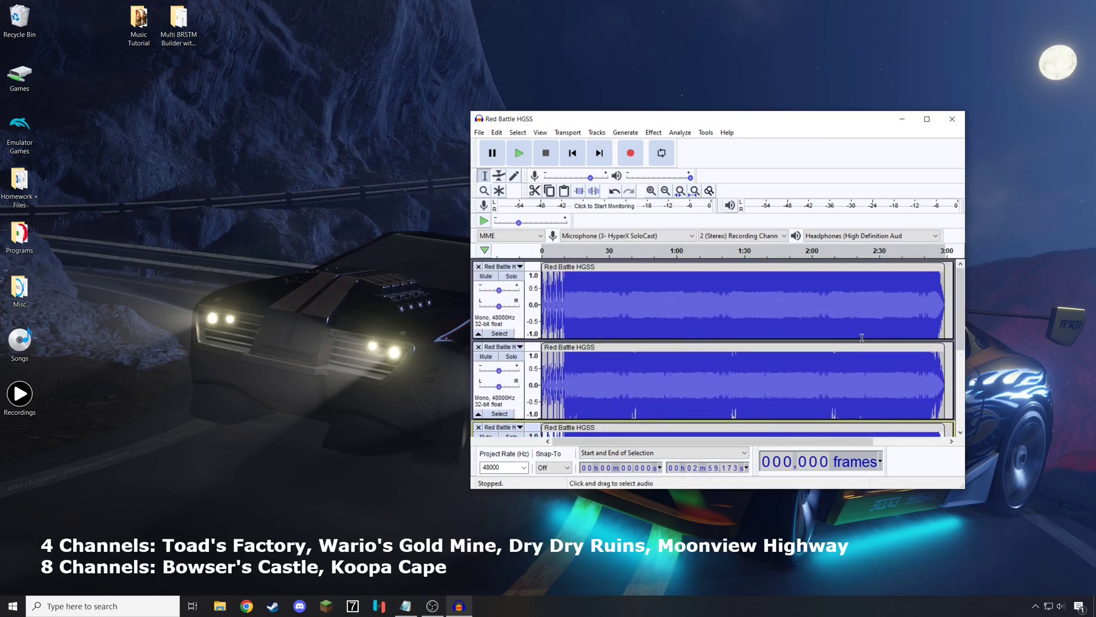
{"action": "left_click", "coordinate": [479, 132]}
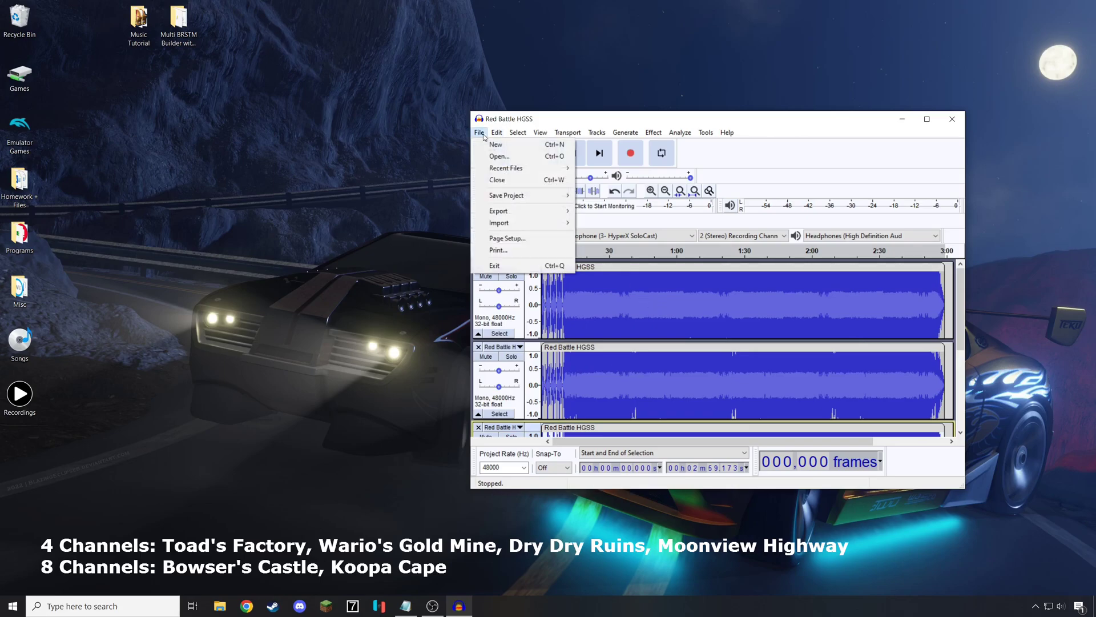
- Choose Export Multiple and create a 'Dry Dry Ruins Default' folder in Music Tutorial
{"action": "mouse_move", "coordinate": [534, 217]}
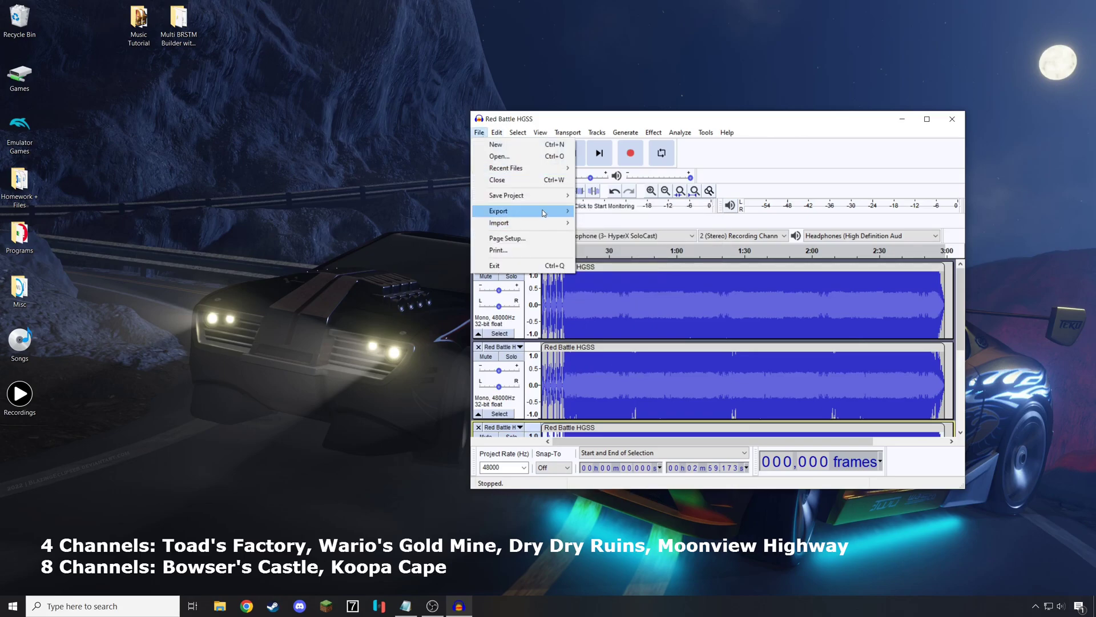
{"action": "left_click", "coordinate": [634, 279]}
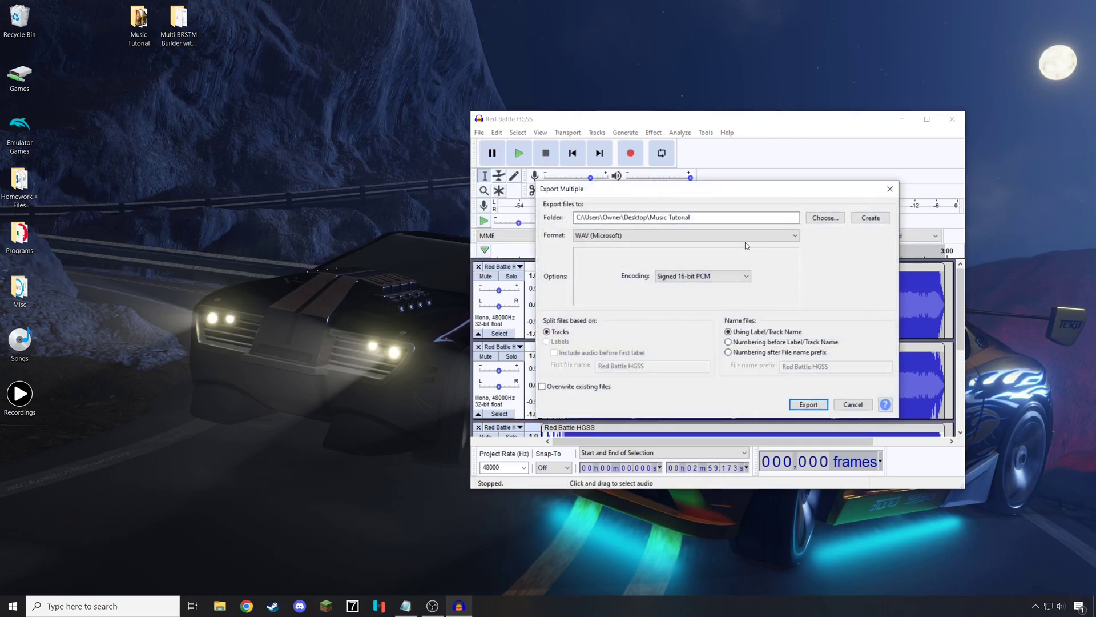
{"action": "left_click", "coordinate": [825, 218]}
{"action": "right_click", "coordinate": [739, 300]}
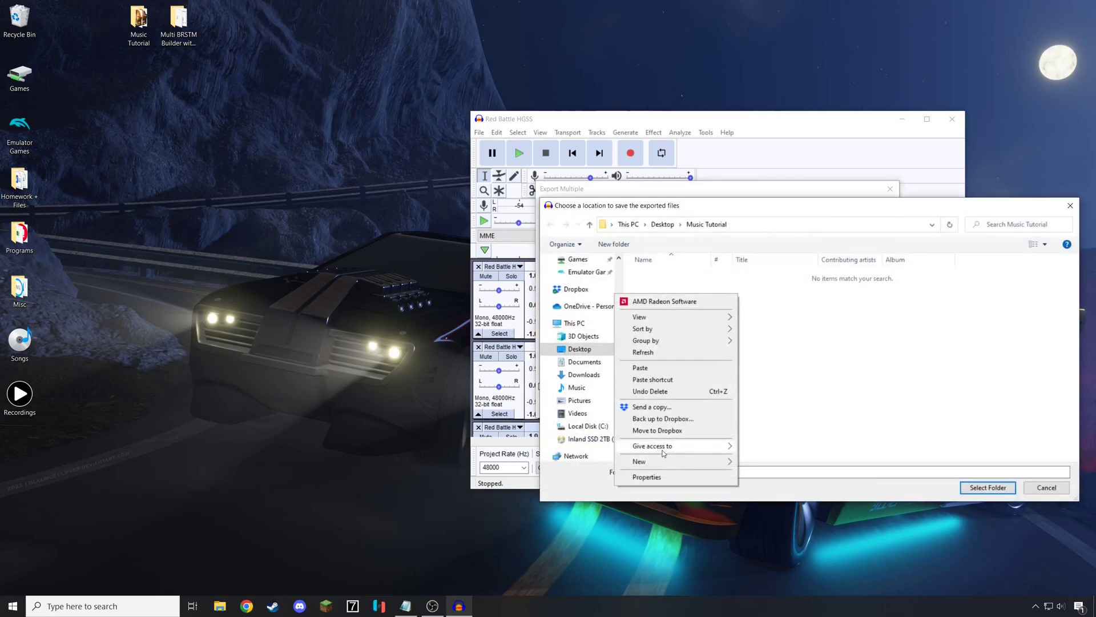
{"action": "left_click", "coordinate": [752, 461]}
{"action": "type", "text": "Dry Dry Ruins De"}
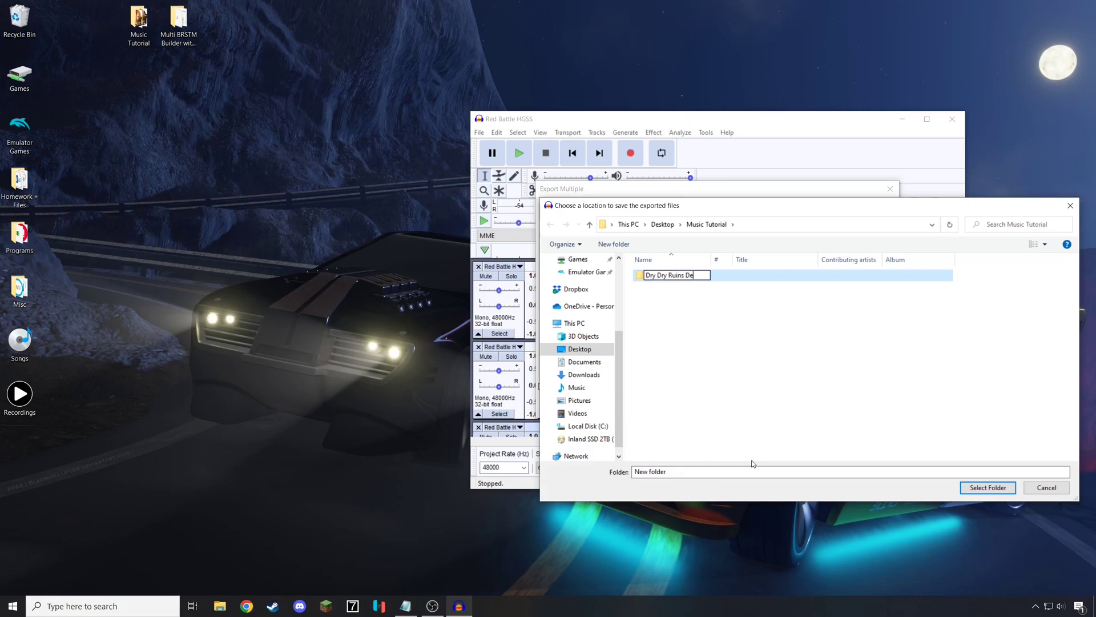
{"action": "type", "text": "fault"}
{"action": "key", "text": "Return"}
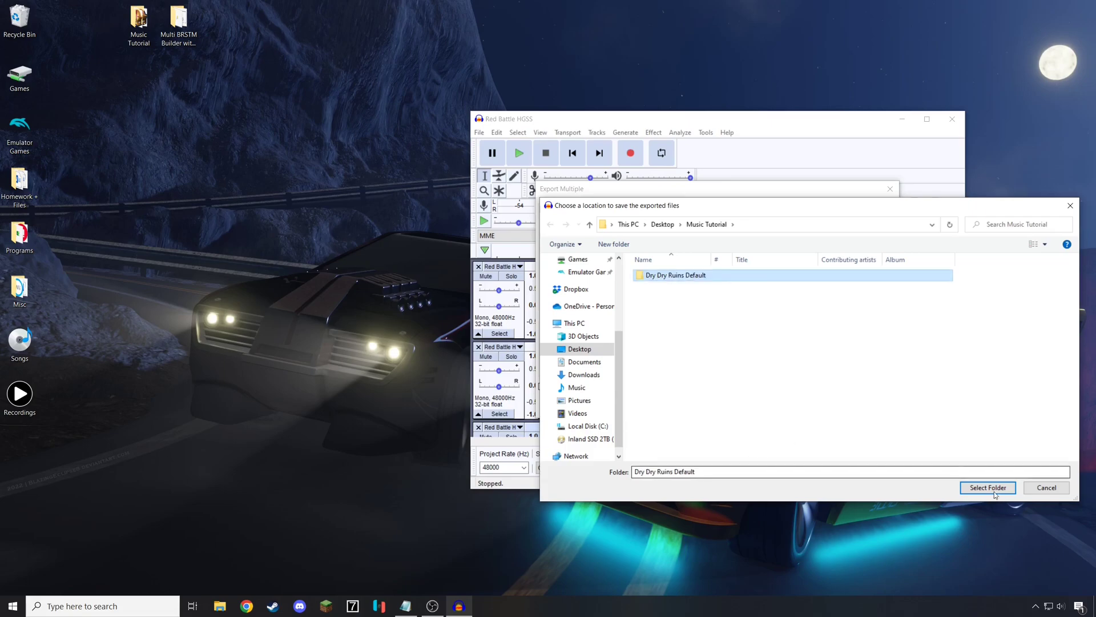
- Export the four tracks as separate WAV files into Dry Dry Ruins Default
{"action": "left_click", "coordinate": [987, 488]}
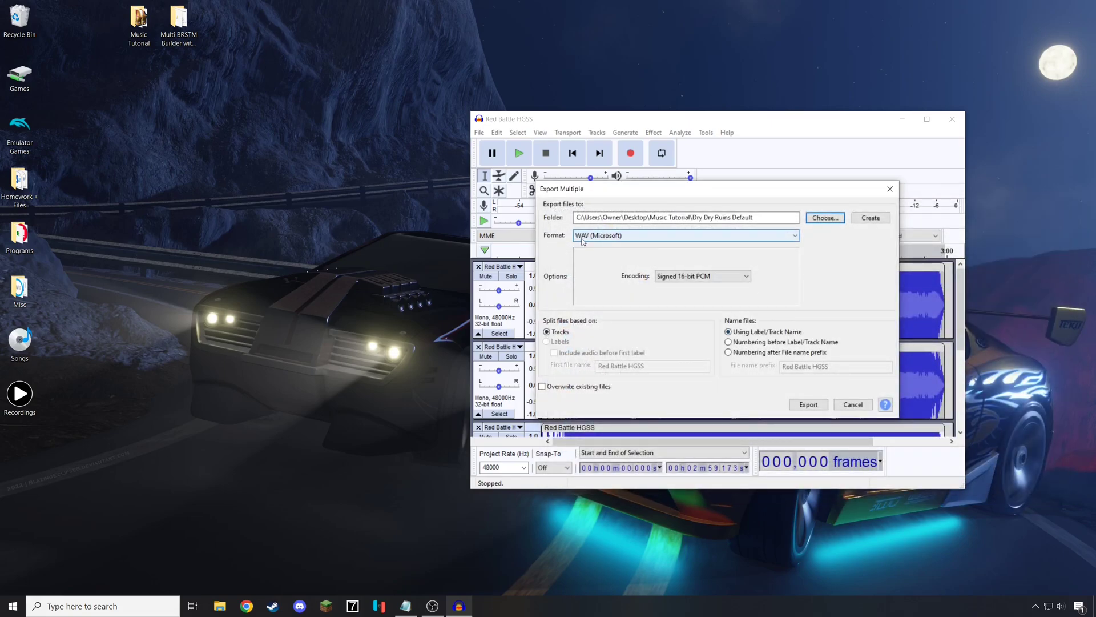
{"action": "left_click", "coordinate": [808, 406]}
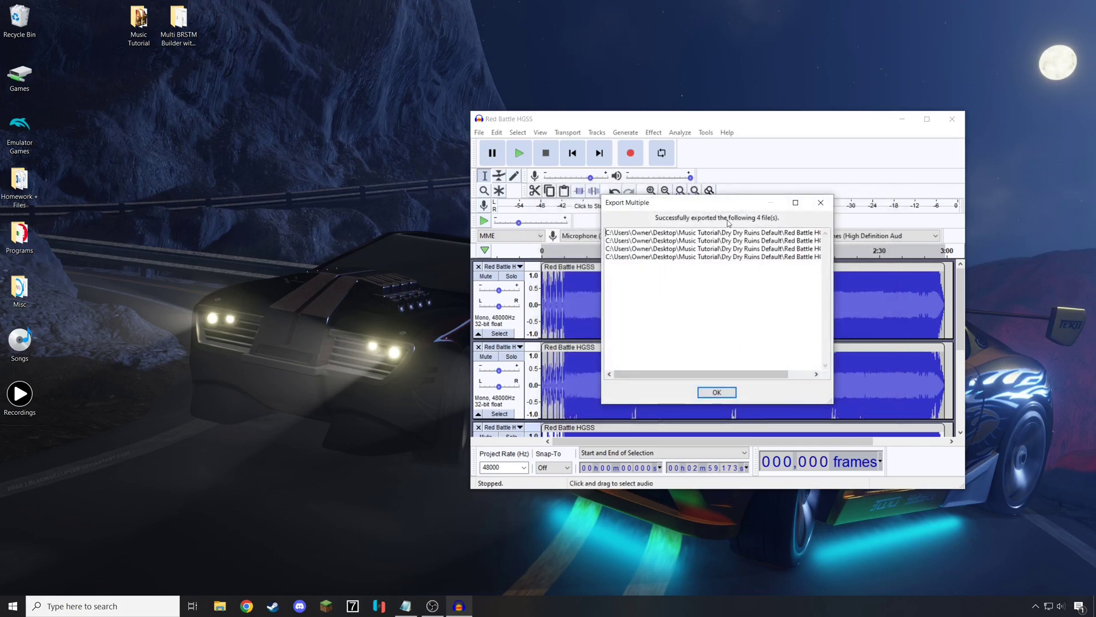
{"action": "left_click", "coordinate": [716, 392]}
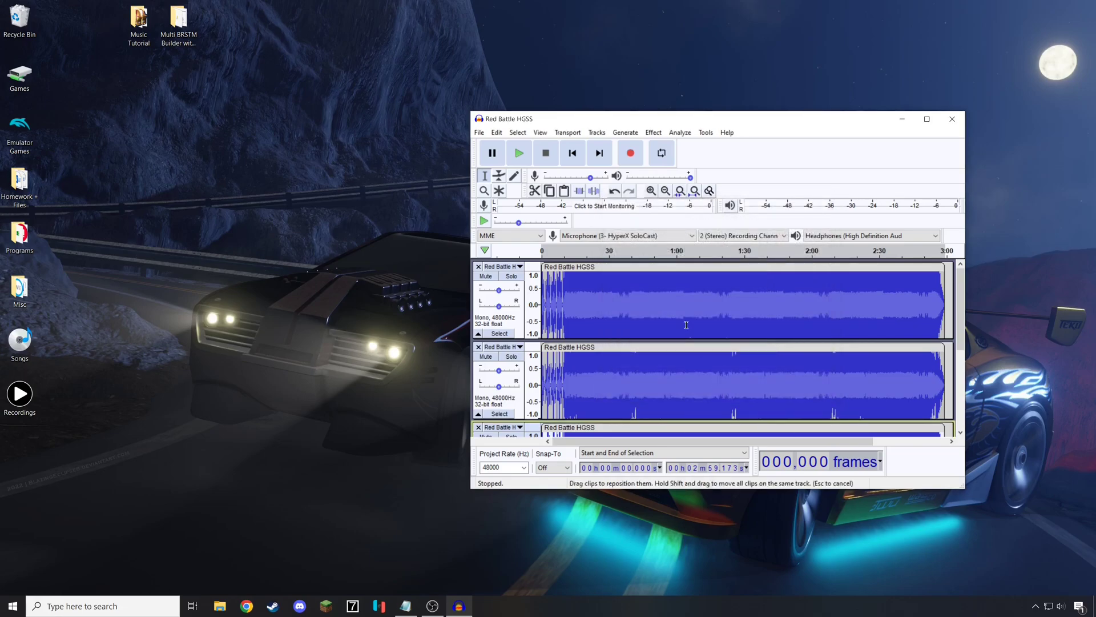
{"action": "left_click", "coordinate": [677, 312]}
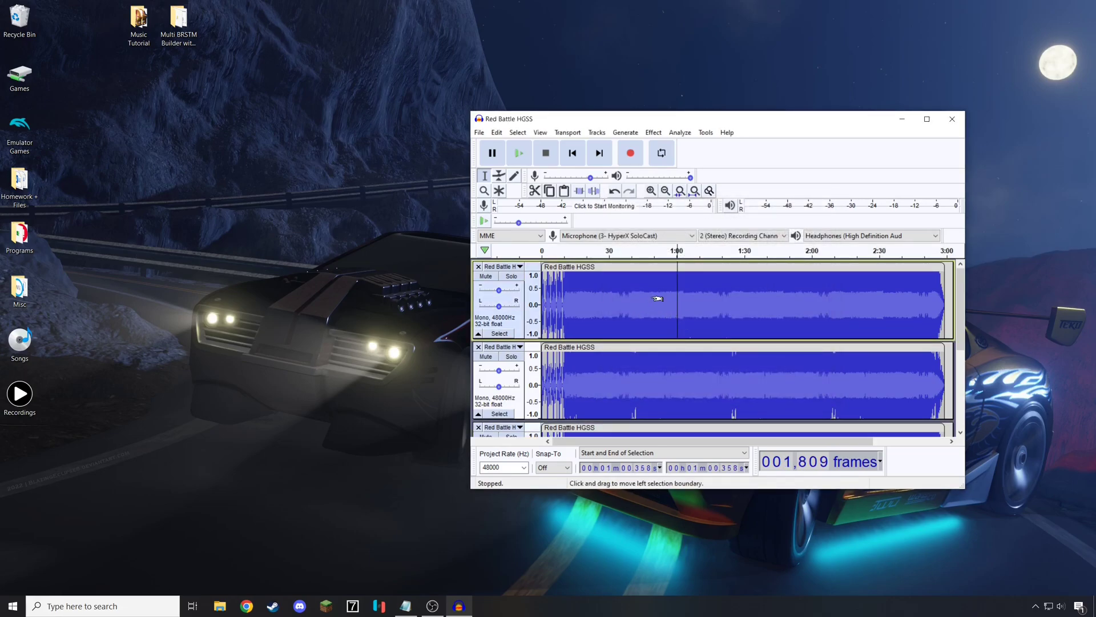
- Speed all tracks up 10% with Change Tempo, shortening them to 2:42.885
{"action": "key", "text": "ctrl+a"}
{"action": "left_click", "coordinate": [652, 132]}
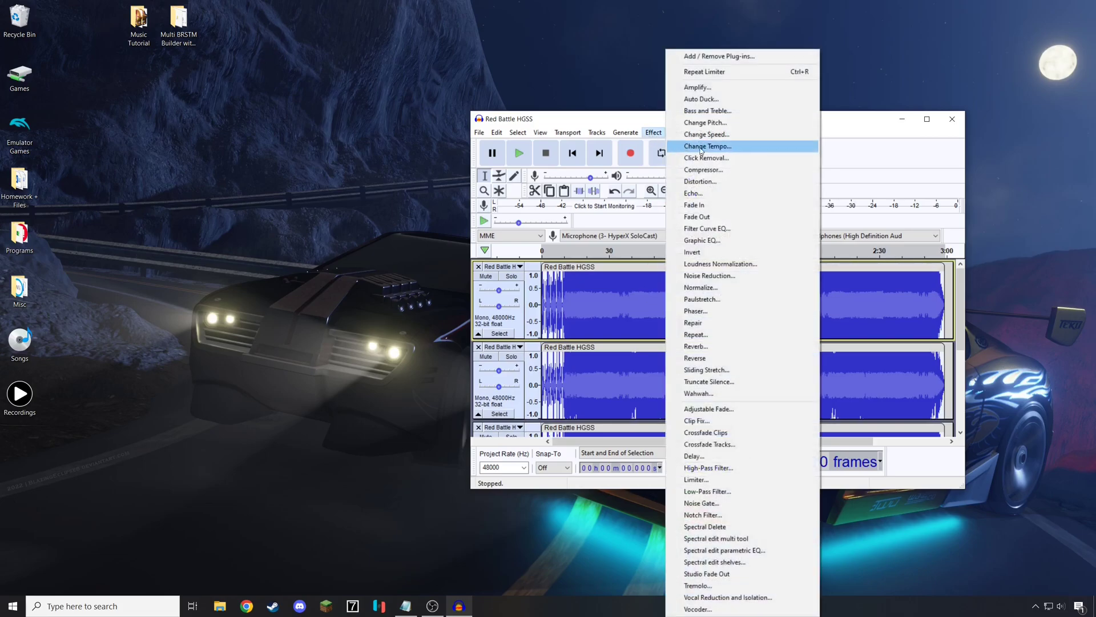
{"action": "left_click", "coordinate": [726, 147]}
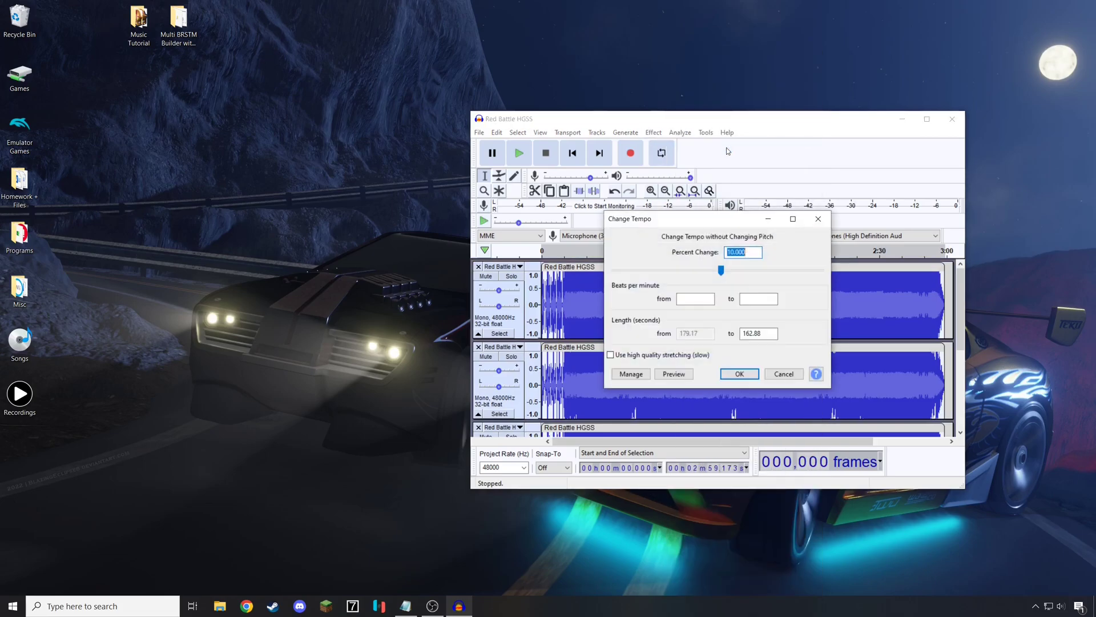
{"action": "left_click", "coordinate": [739, 373]}
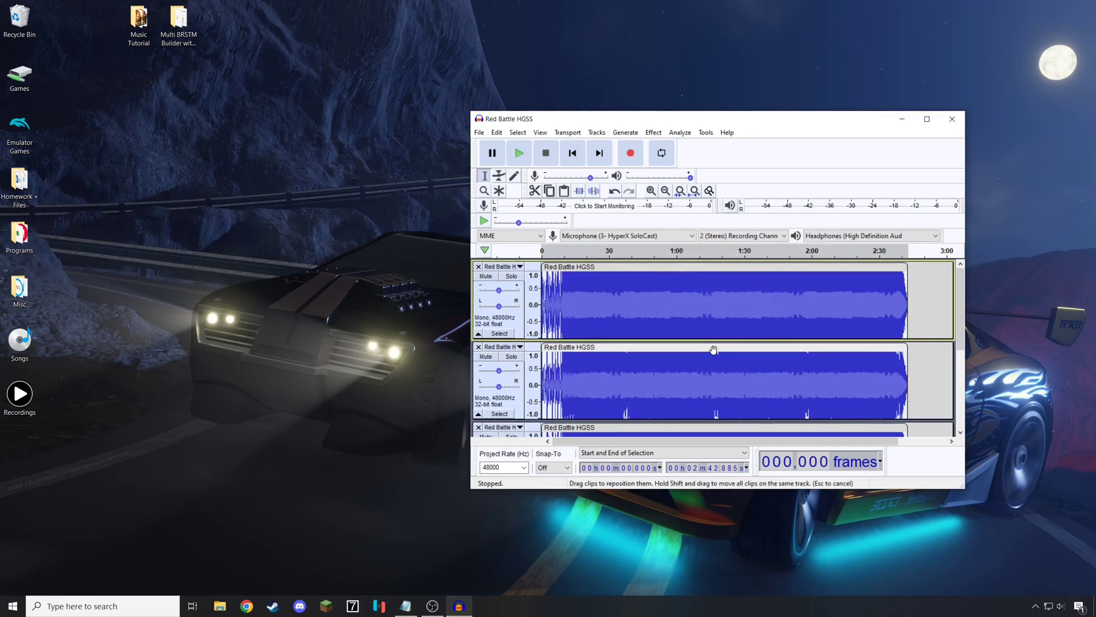
- Apply the Limiter effect to all four tracks
{"action": "left_click", "coordinate": [480, 132]}
{"action": "left_click", "coordinate": [645, 132]}
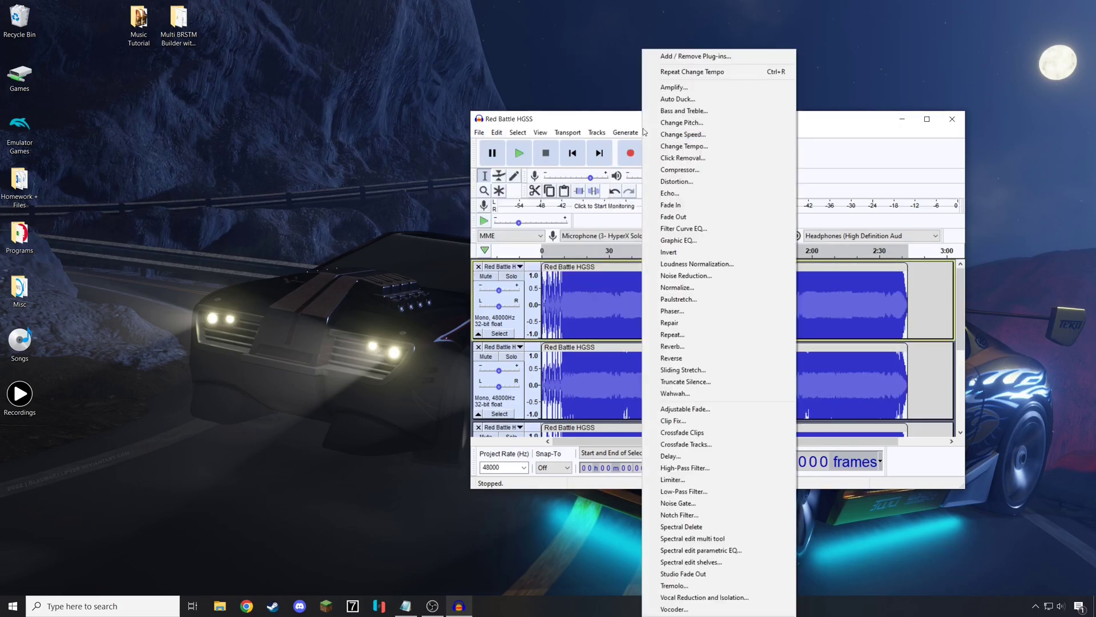
{"action": "left_click", "coordinate": [689, 480]}
{"action": "left_click", "coordinate": [736, 365]}
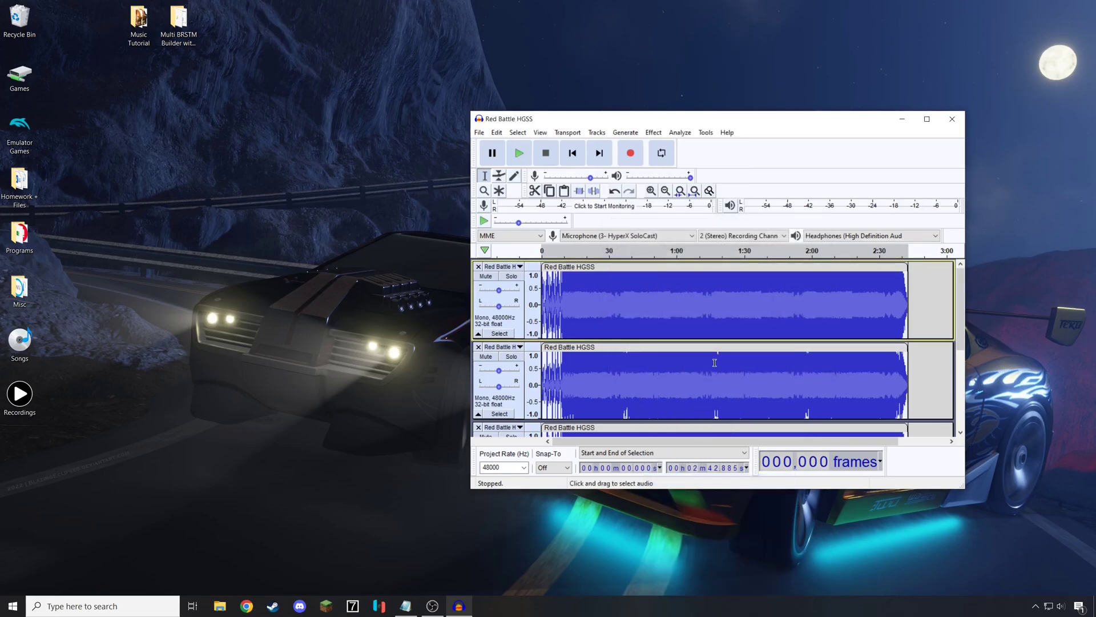
- Set up Export Multiple with a new 'Dry Dry Ruins Final' folder in Music Tutorial
{"action": "left_click", "coordinate": [480, 132]}
{"action": "mouse_move", "coordinate": [503, 211]}
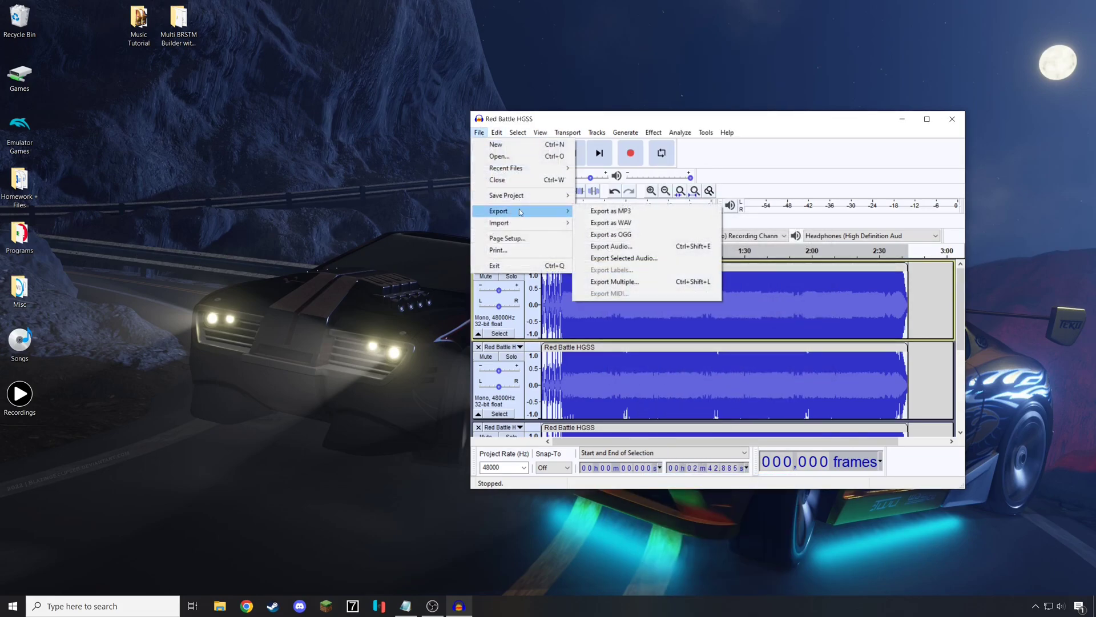
{"action": "left_click", "coordinate": [638, 283]}
{"action": "left_click", "coordinate": [822, 215]}
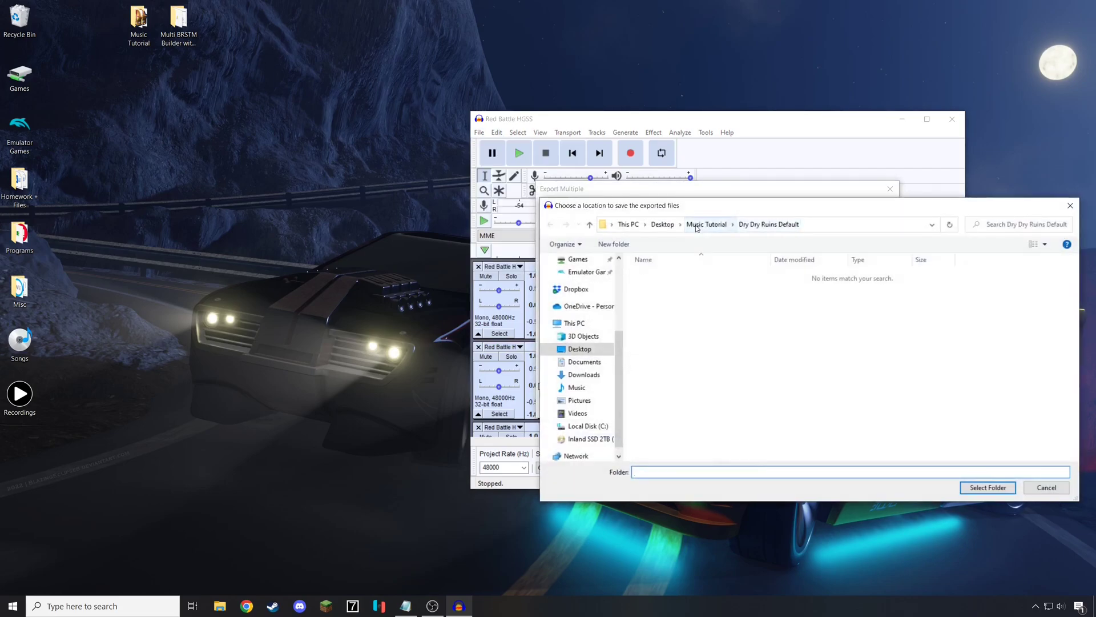
{"action": "left_click", "coordinate": [696, 228]}
{"action": "right_click", "coordinate": [754, 308]}
{"action": "mouse_move", "coordinate": [674, 476]}
{"action": "left_click", "coordinate": [797, 341]}
{"action": "type", "text": "Dry Dry Ruins Final"}
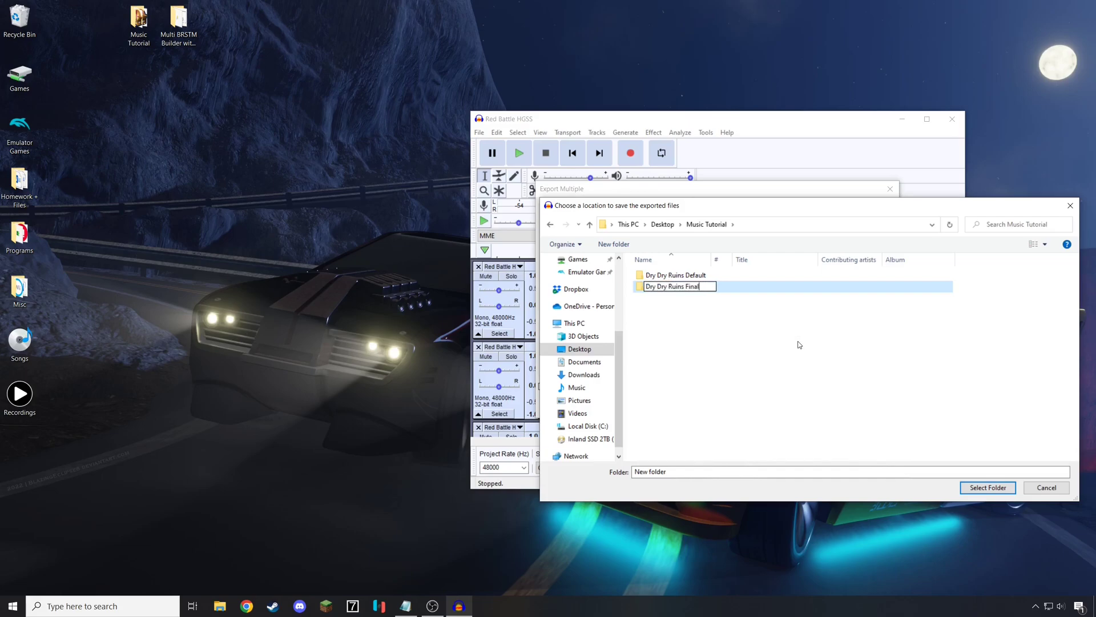
{"action": "key", "text": "Return"}
{"action": "key", "text": "Return"}
- Export the sped-up tracks as WAV files there and minimize Audacity
{"action": "left_click", "coordinate": [806, 406]}
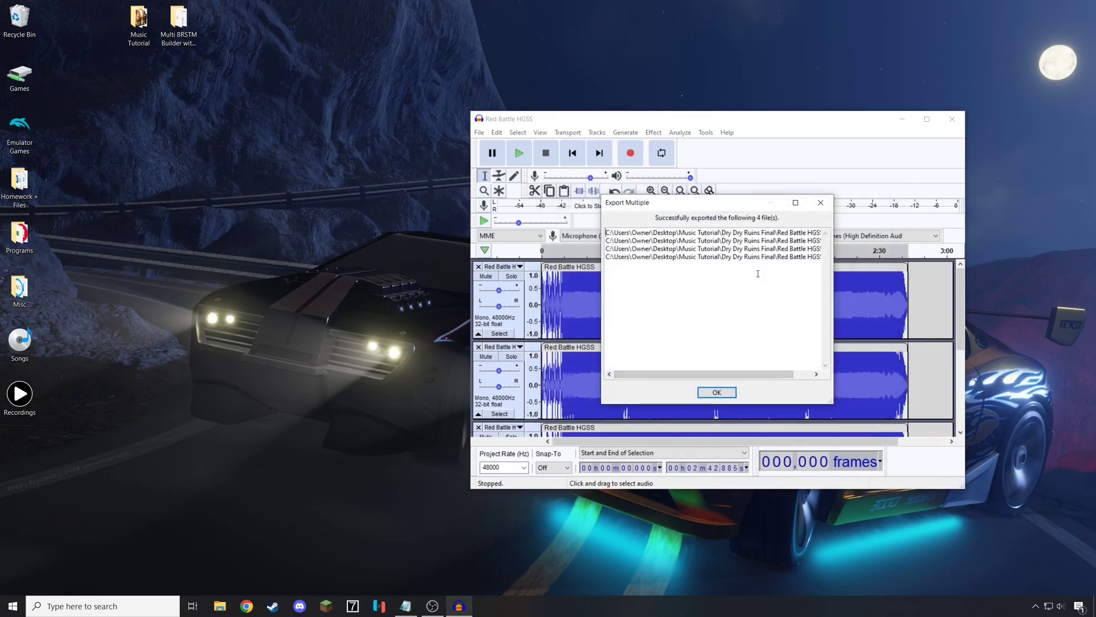
{"action": "left_click", "coordinate": [717, 393]}
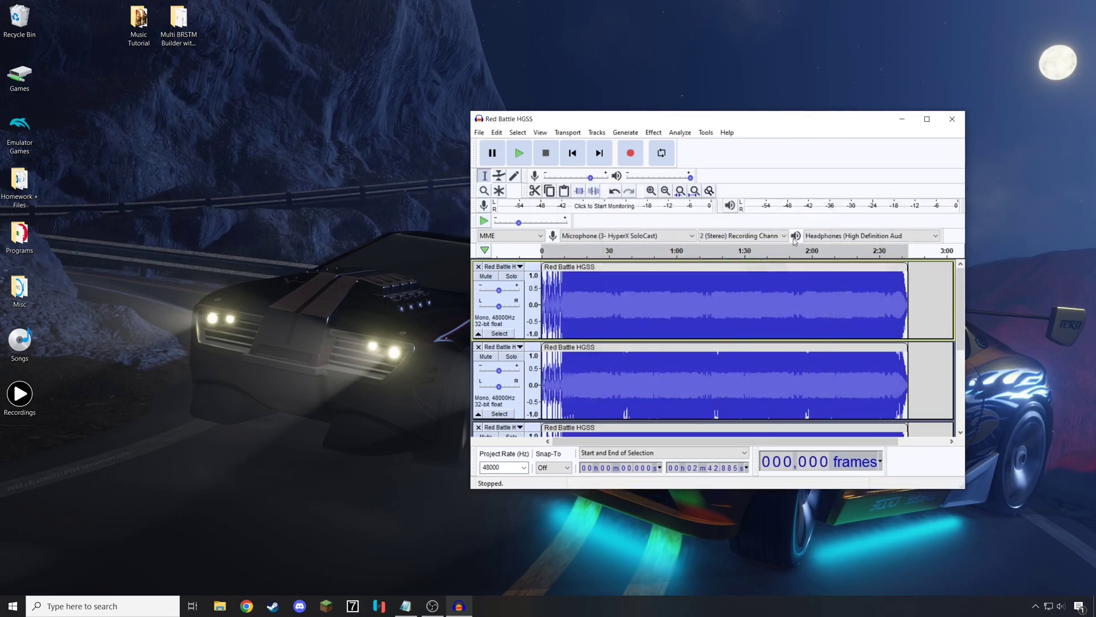
{"action": "left_click", "coordinate": [903, 120]}
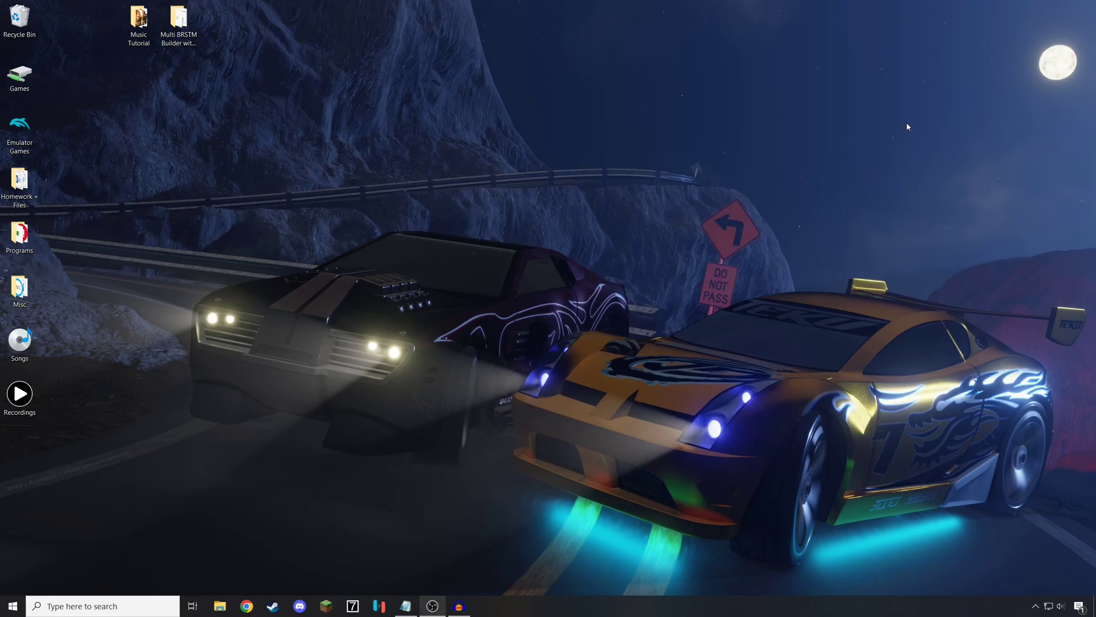
- Open Music Tutorial > Dry Dry Ruins Default and rename the first Red Battle HGSS file to 1.wav
{"action": "double_click", "coordinate": [139, 23]}
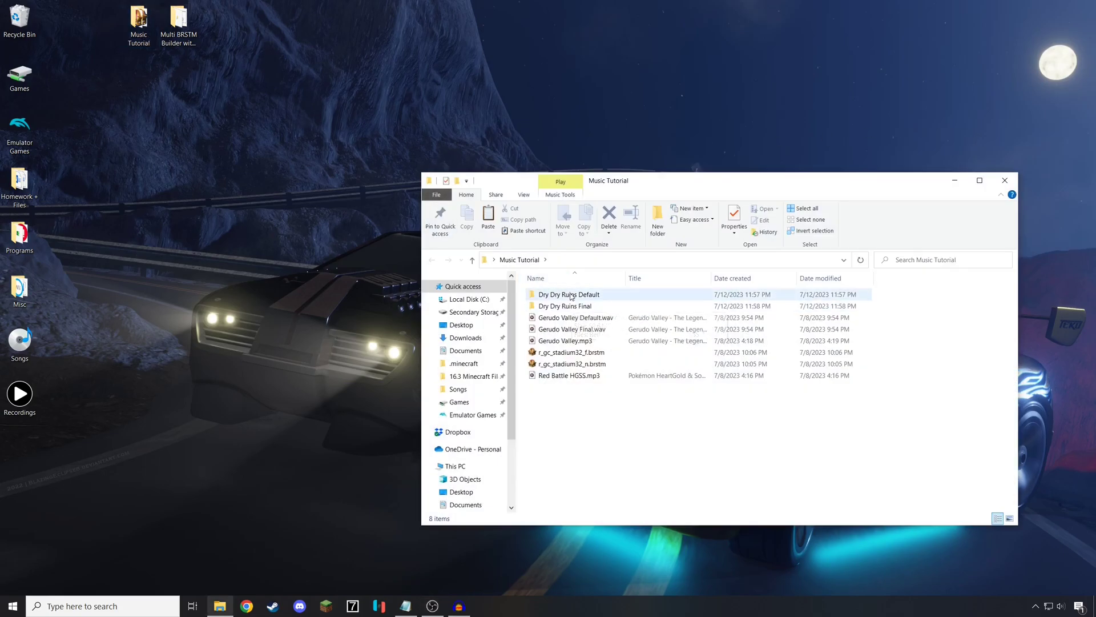
{"action": "double_click", "coordinate": [581, 295]}
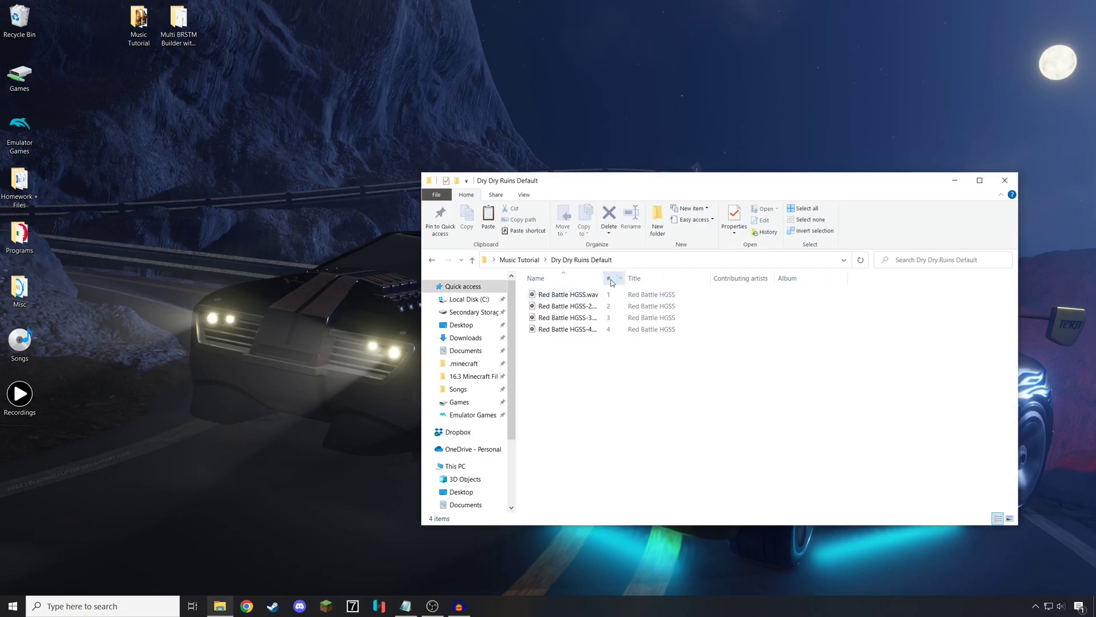
{"action": "left_click", "coordinate": [585, 297]}
{"action": "key", "text": "F2"}
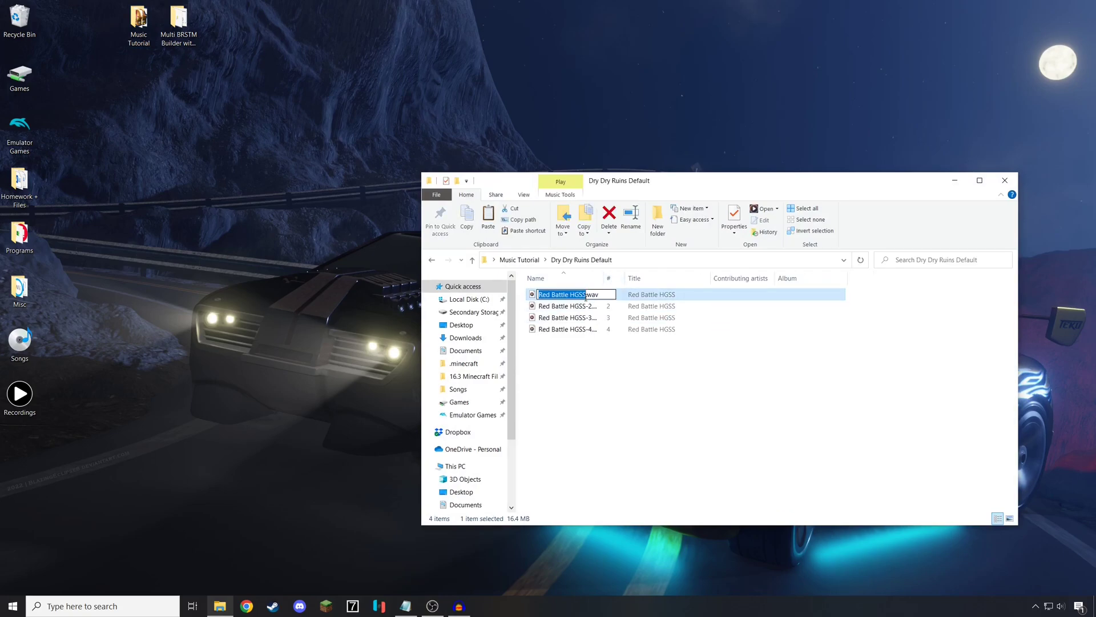
{"action": "type", "text": "1"}
{"action": "key", "text": "Tab"}
- Rename the remaining three files to 2.wav, 3.wav and 4.wav
{"action": "type", "text": "2"}
{"action": "key", "text": "Tab"}
{"action": "type", "text": "3"}
{"action": "key", "text": "Tab"}
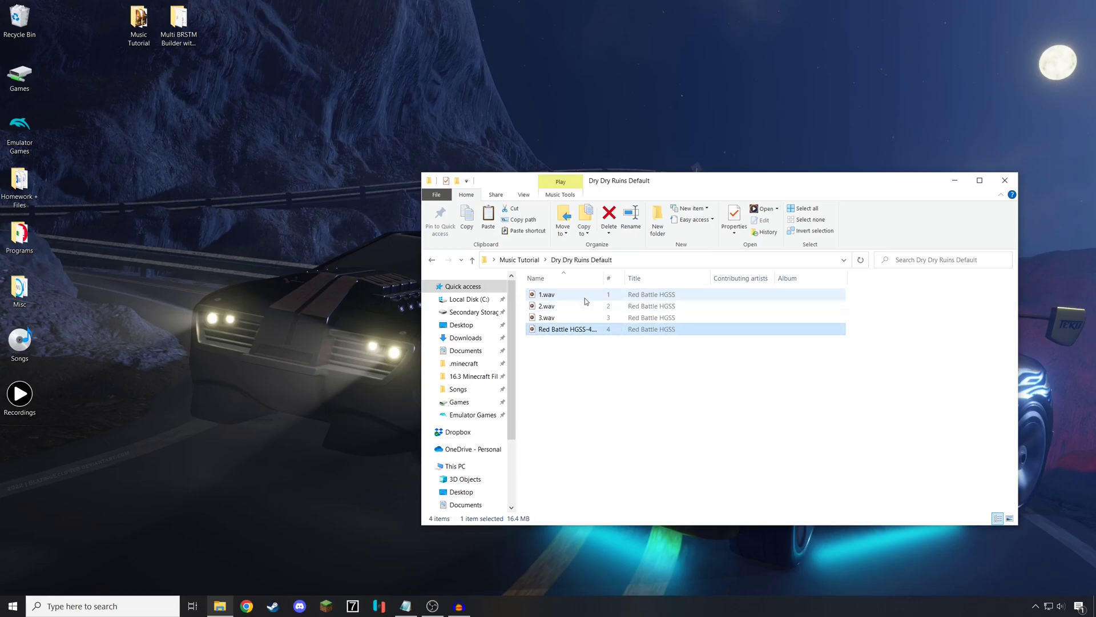
{"action": "type", "text": "4"}
{"action": "key", "text": "Return"}
{"action": "left_click", "coordinate": [596, 353]}
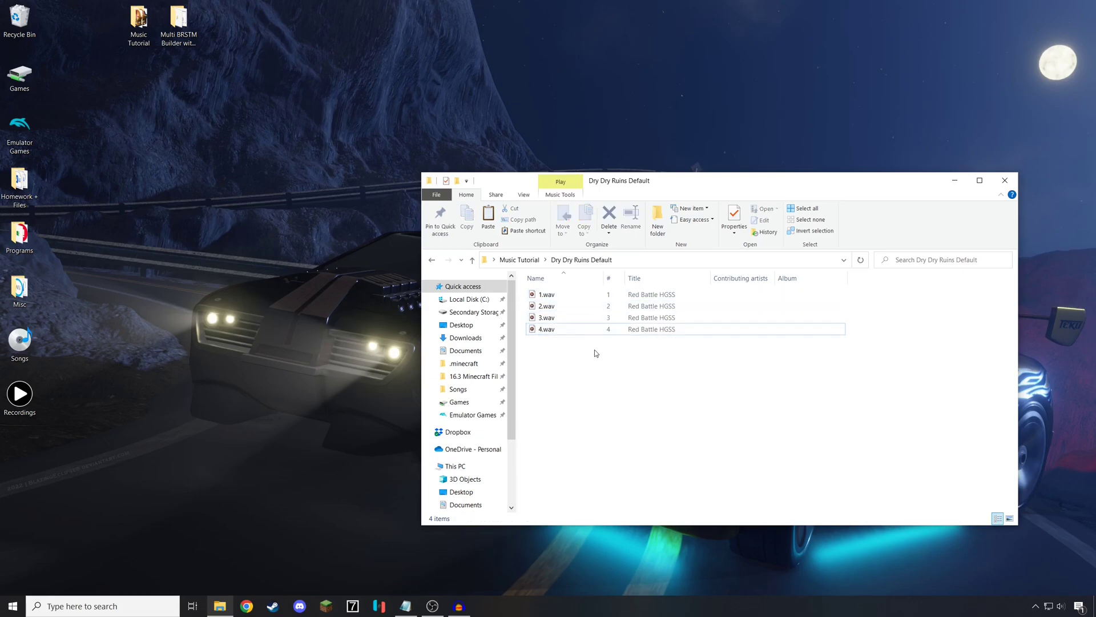
{"action": "key", "text": "super"}
{"action": "type", "text": "brawl"}
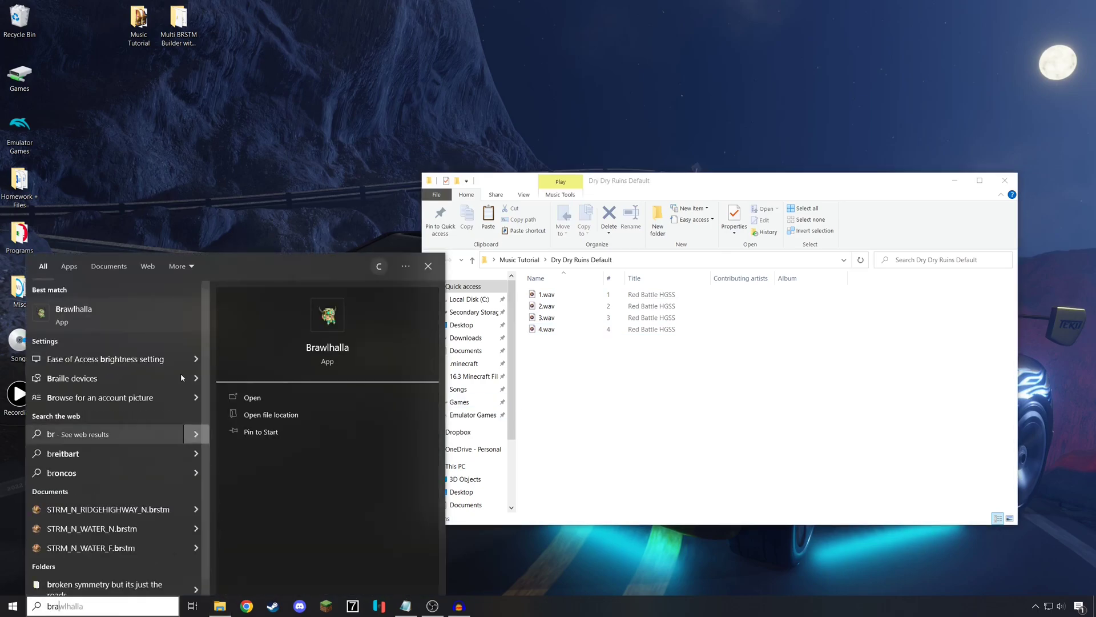
{"action": "left_click", "coordinate": [311, 347]}
{"action": "left_click", "coordinate": [86, 92]}
{"action": "left_click", "coordinate": [87, 92]}
{"action": "left_click", "coordinate": [86, 93]}
{"action": "left_click", "coordinate": [109, 117]}
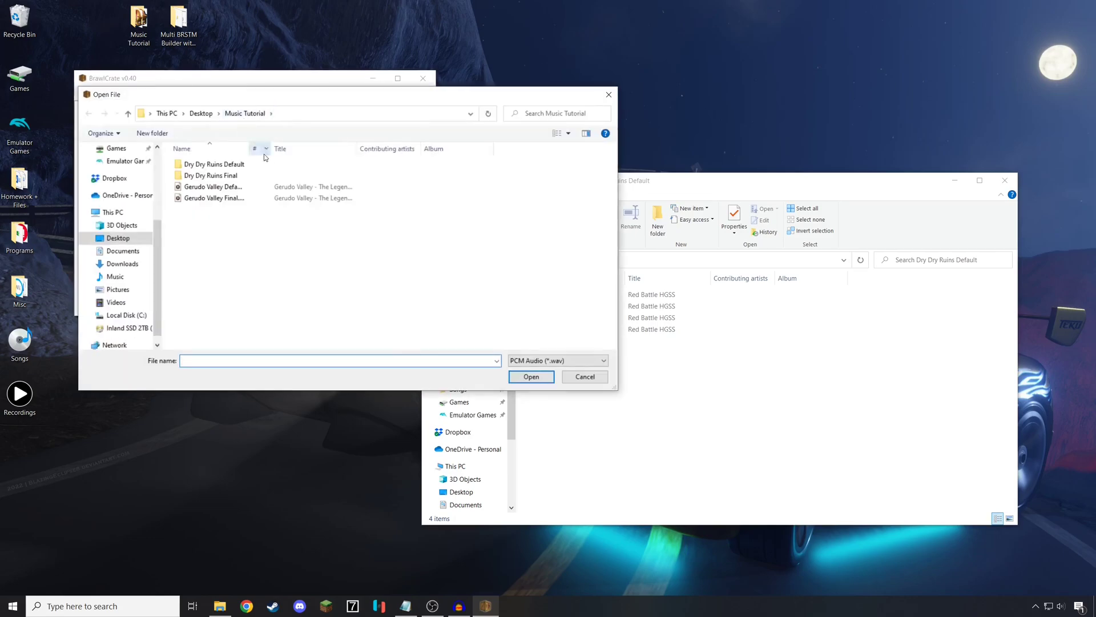
{"action": "double_click", "coordinate": [242, 166]}
{"action": "double_click", "coordinate": [243, 166]}
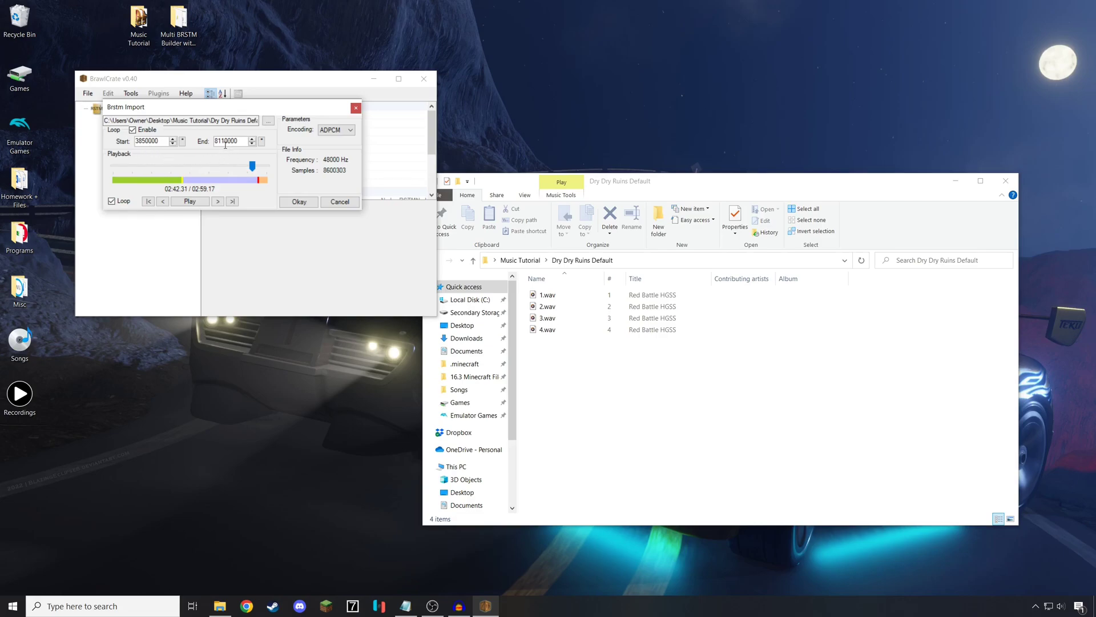
{"action": "left_click", "coordinate": [339, 202]}
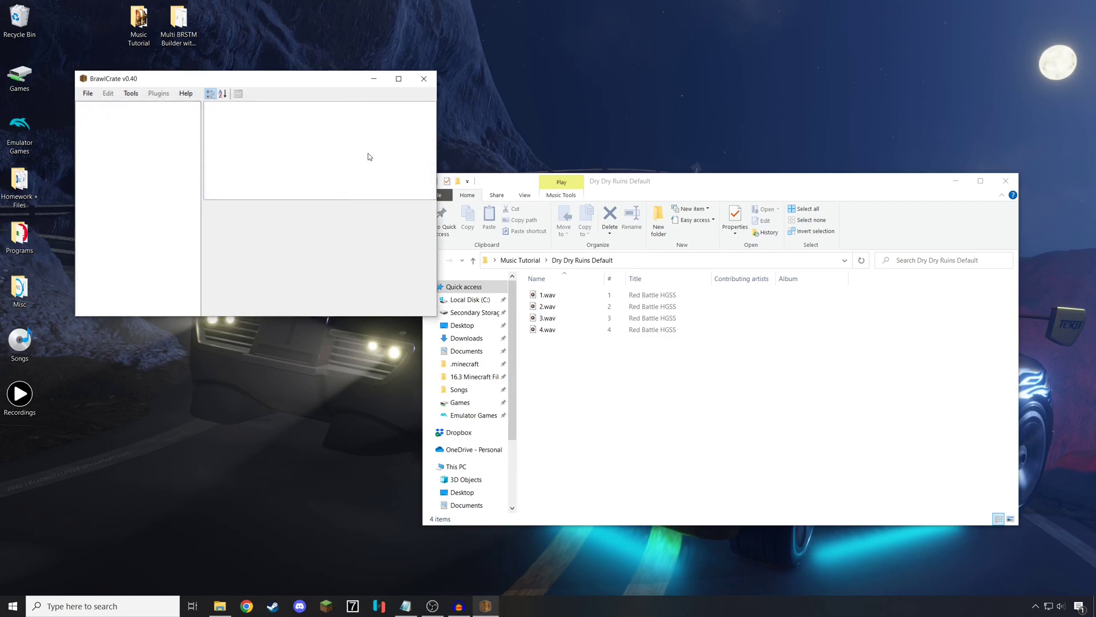
- Close BrawlCrate and copy 1.wav–4.wav from Dry Dry Ruins Default into Multi BRSTM Builder's wav folder
{"action": "left_click", "coordinate": [424, 80]}
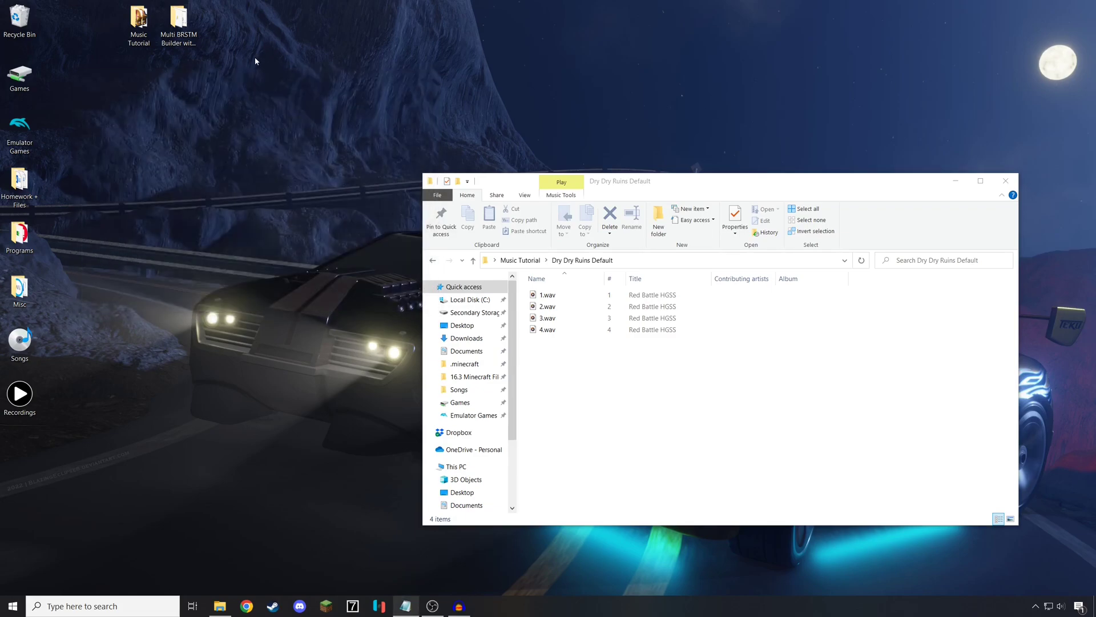
{"action": "double_click", "coordinate": [179, 22]}
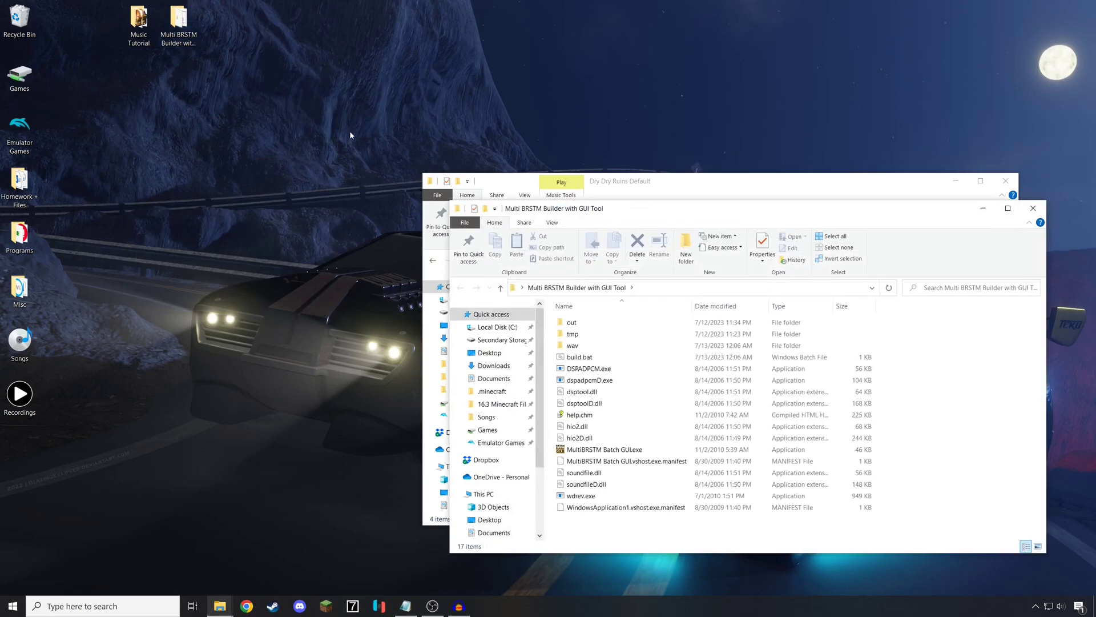
{"action": "double_click", "coordinate": [573, 345]}
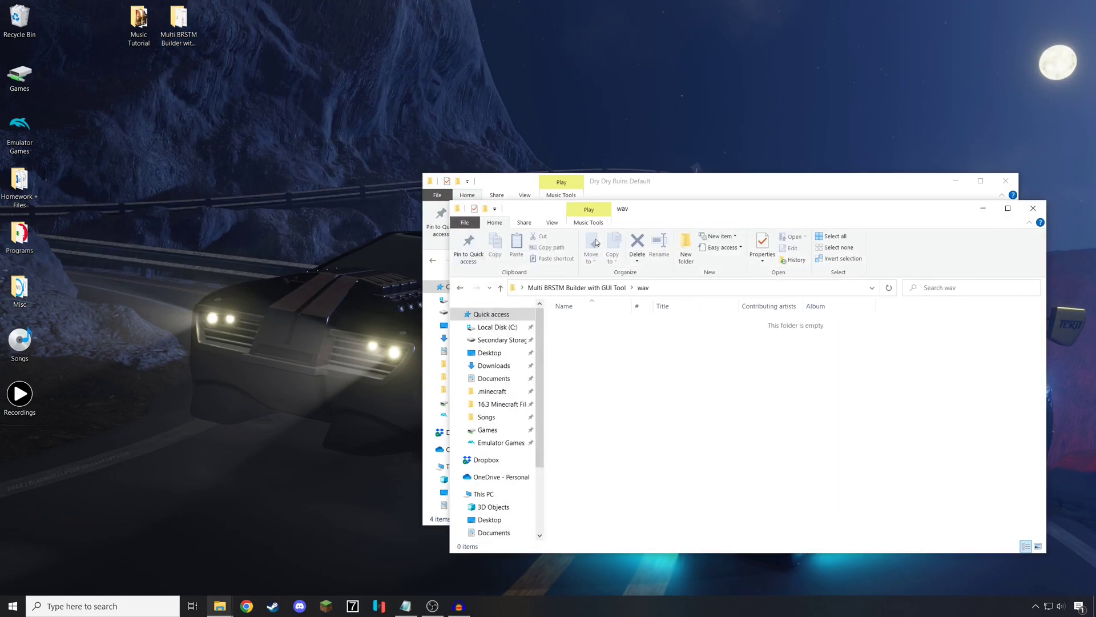
{"action": "left_click", "coordinate": [622, 189]}
{"action": "left_click_drag", "start_coordinate": [587, 360], "coordinate": [588, 288]}
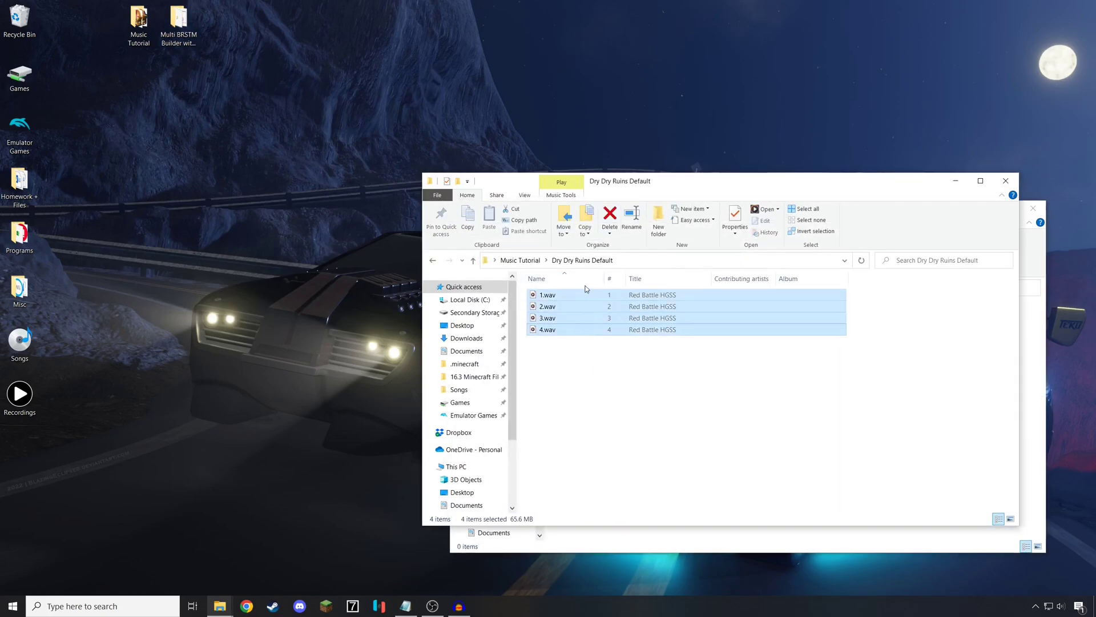
{"action": "key", "text": "ctrl+c"}
{"action": "left_click", "coordinate": [800, 538]}
{"action": "key", "text": "ctrl+v"}
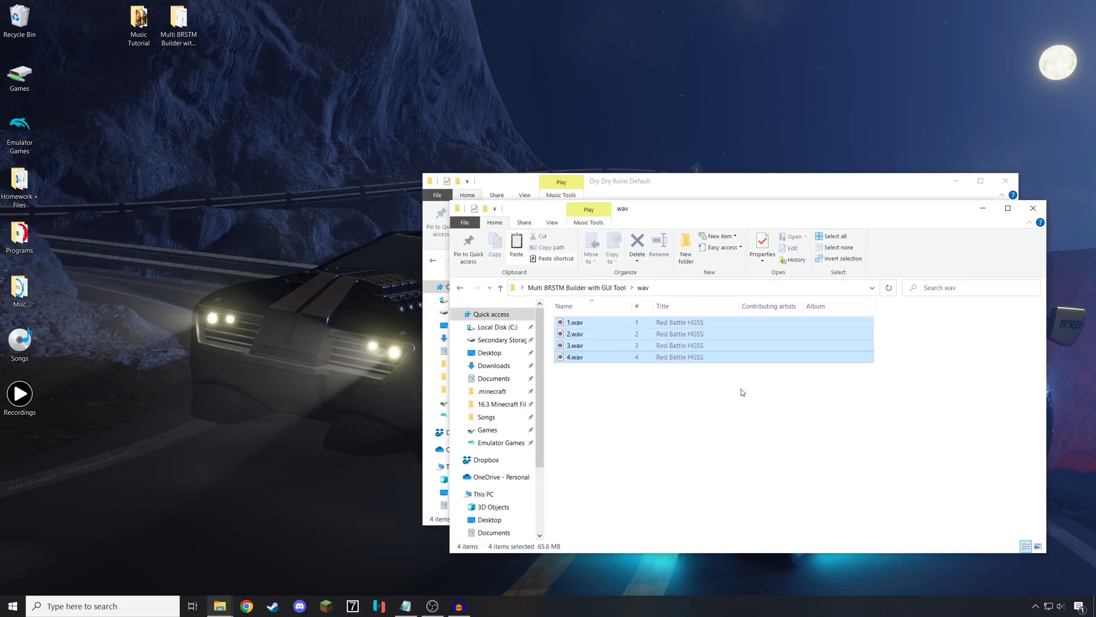
- Launch MultiBRSTM Batch GUI and set 4CH with looping, ending the loop at 8110000
{"action": "left_click", "coordinate": [721, 389]}
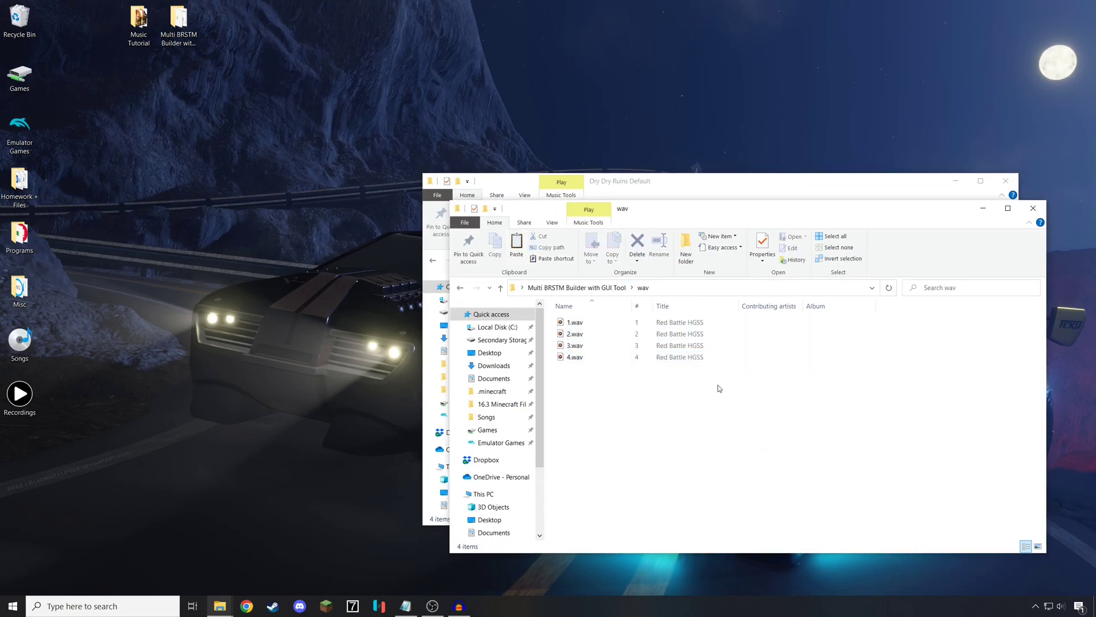
{"action": "left_click", "coordinate": [577, 286]}
{"action": "double_click", "coordinate": [637, 449]}
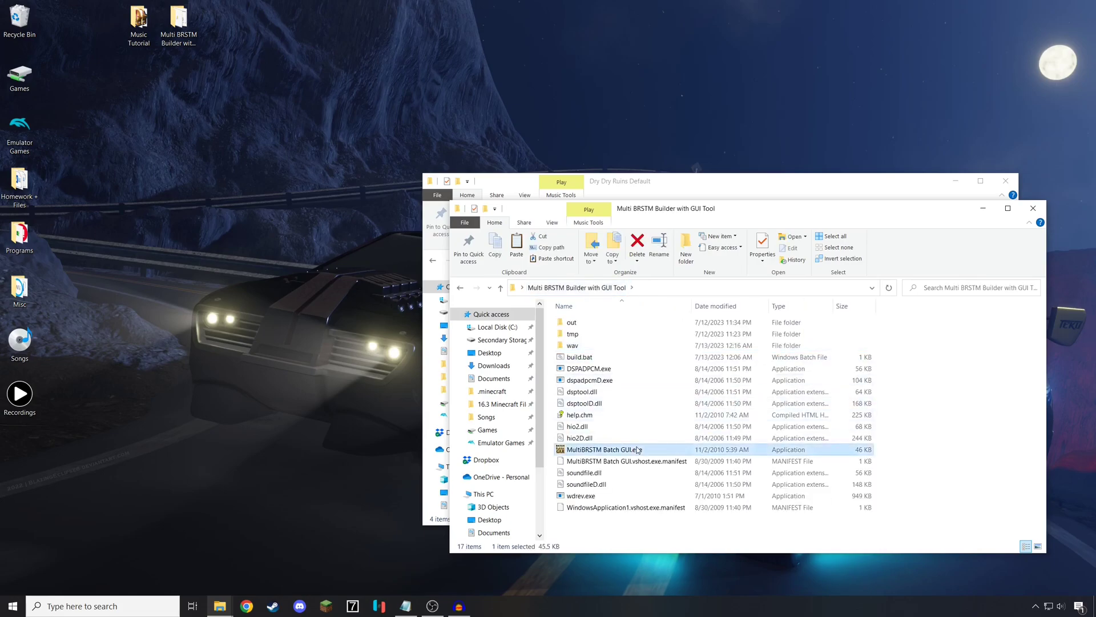
{"action": "left_click", "coordinate": [545, 244]}
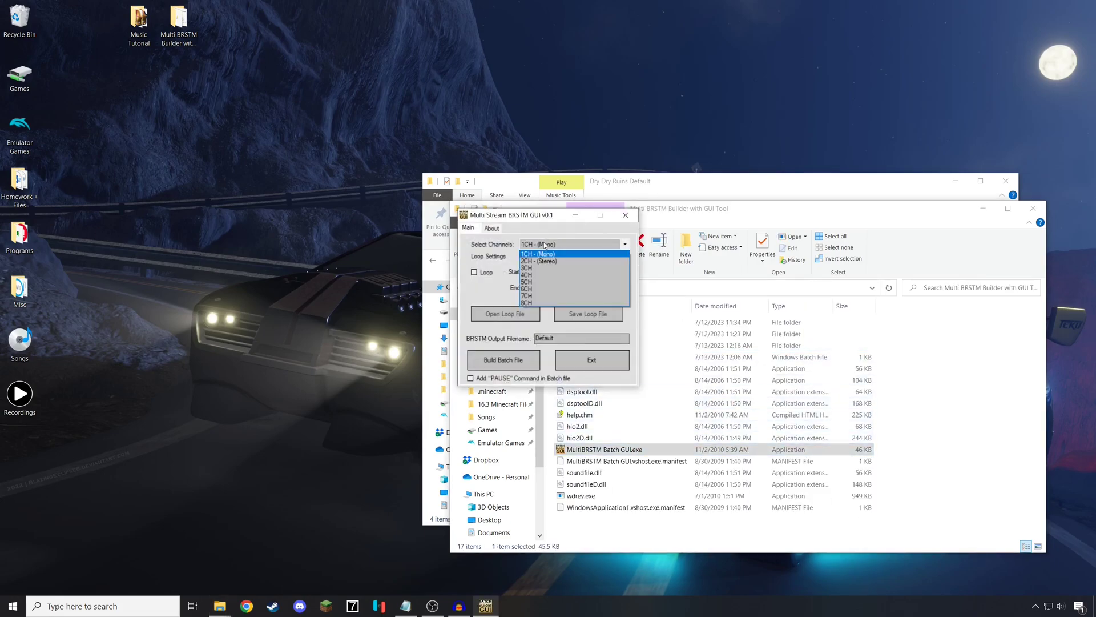
{"action": "left_click", "coordinate": [537, 279]}
{"action": "left_click", "coordinate": [487, 273]}
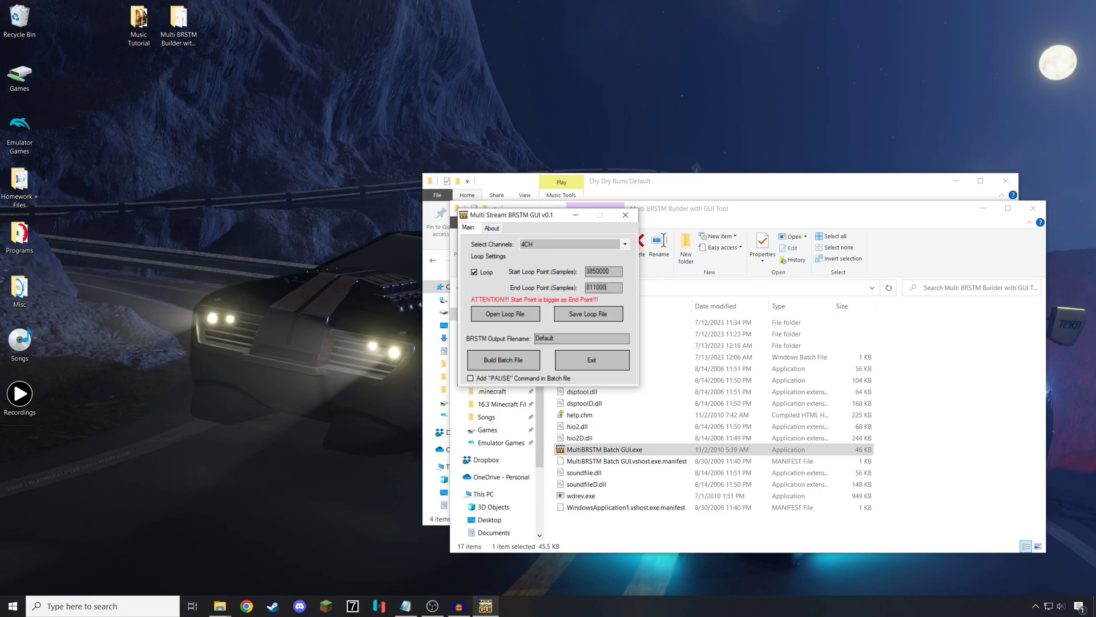
{"action": "type", "text": "0"}
- Build the batch file, close the GUI, and run build.bat to encode the BRSTM
{"action": "left_click", "coordinate": [516, 361]}
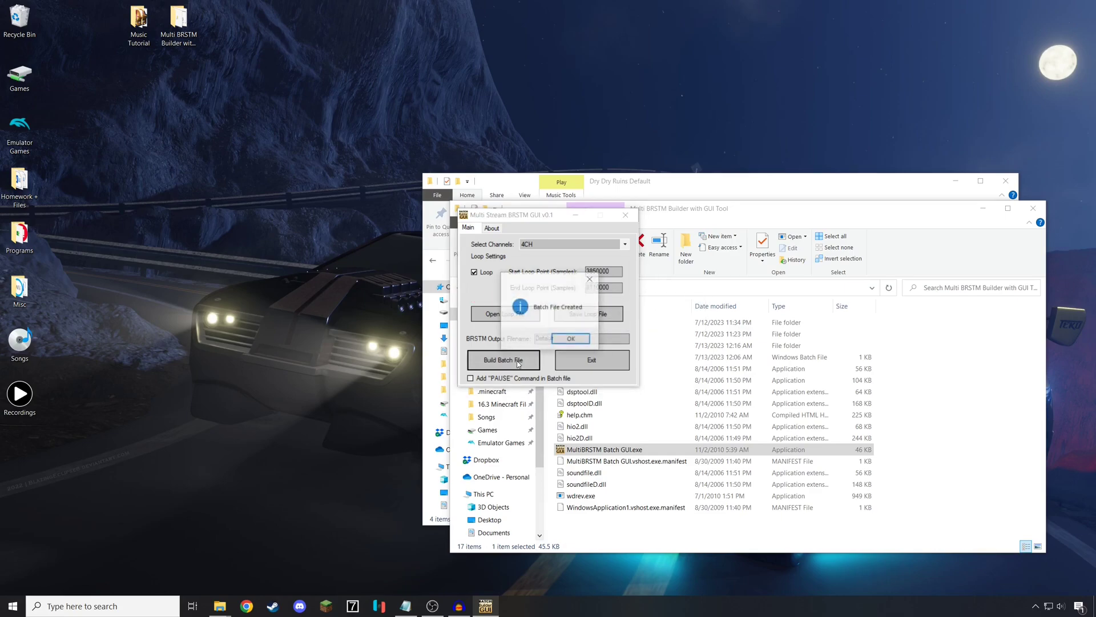
{"action": "left_click", "coordinate": [571, 339]}
{"action": "key", "text": "Return"}
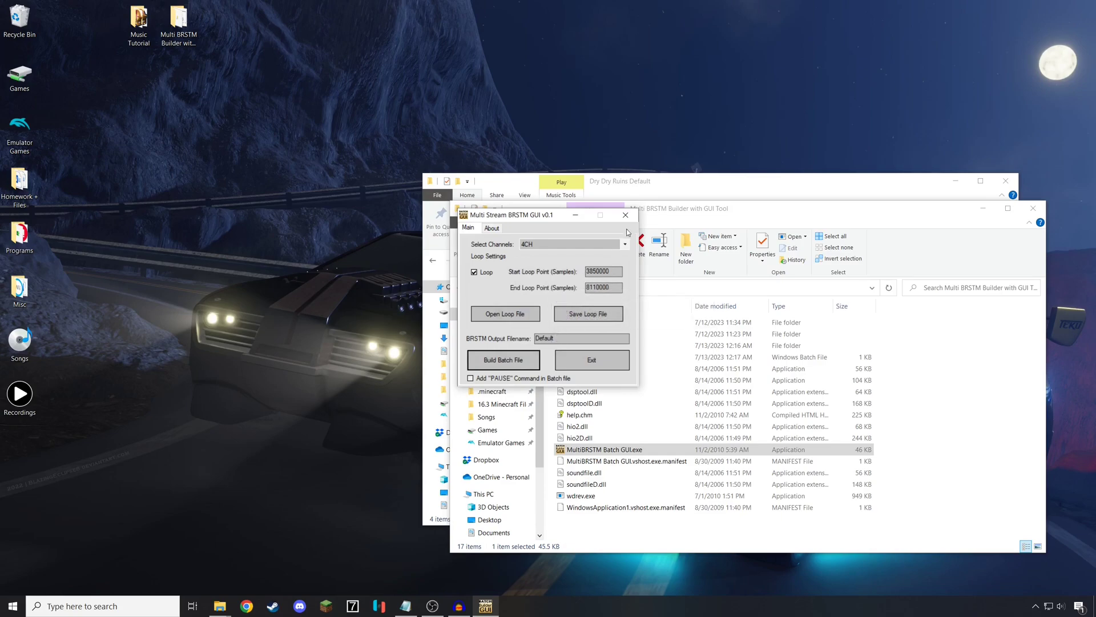
{"action": "left_click", "coordinate": [626, 215]}
{"action": "double_click", "coordinate": [599, 358]}
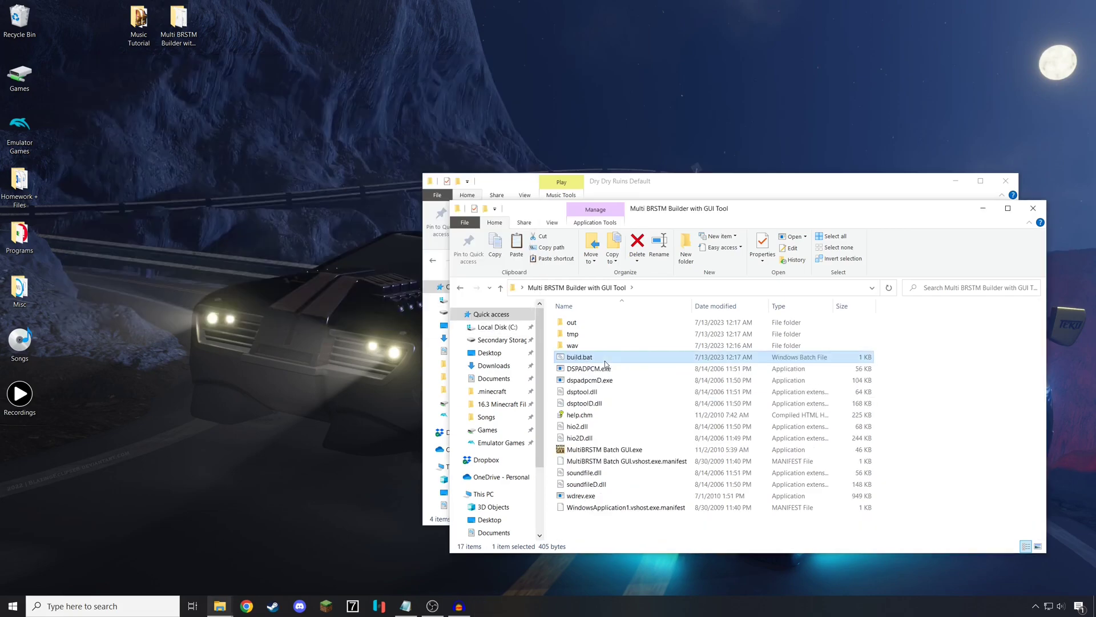
- Confirm Default.brstm is in the out folder, then return and open the wav folder
{"action": "double_click", "coordinate": [597, 324]}
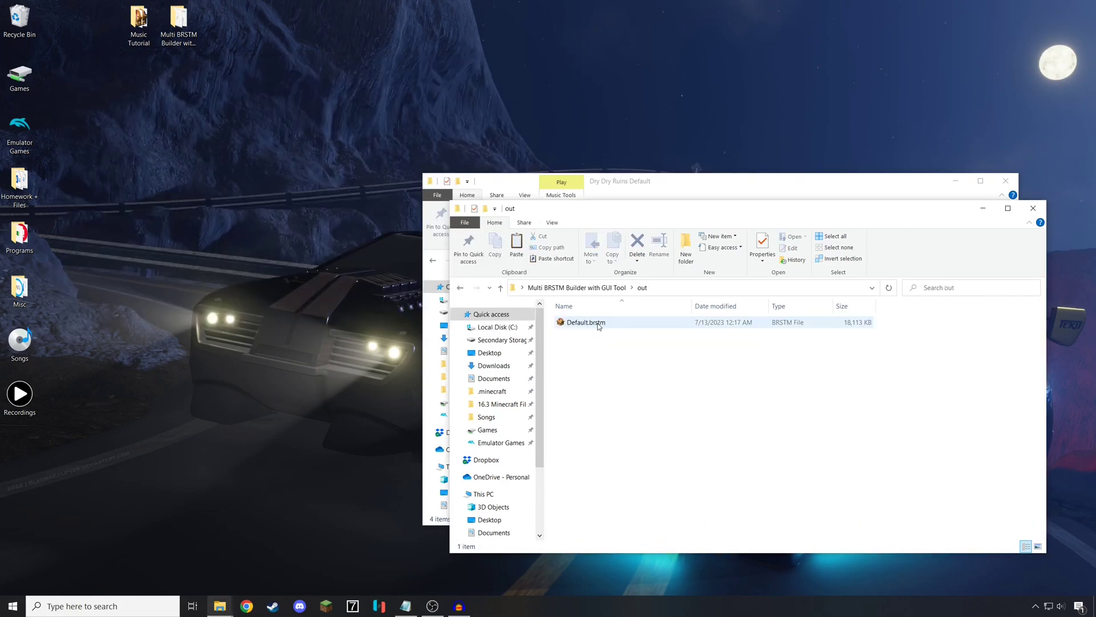
{"action": "left_click", "coordinate": [569, 288]}
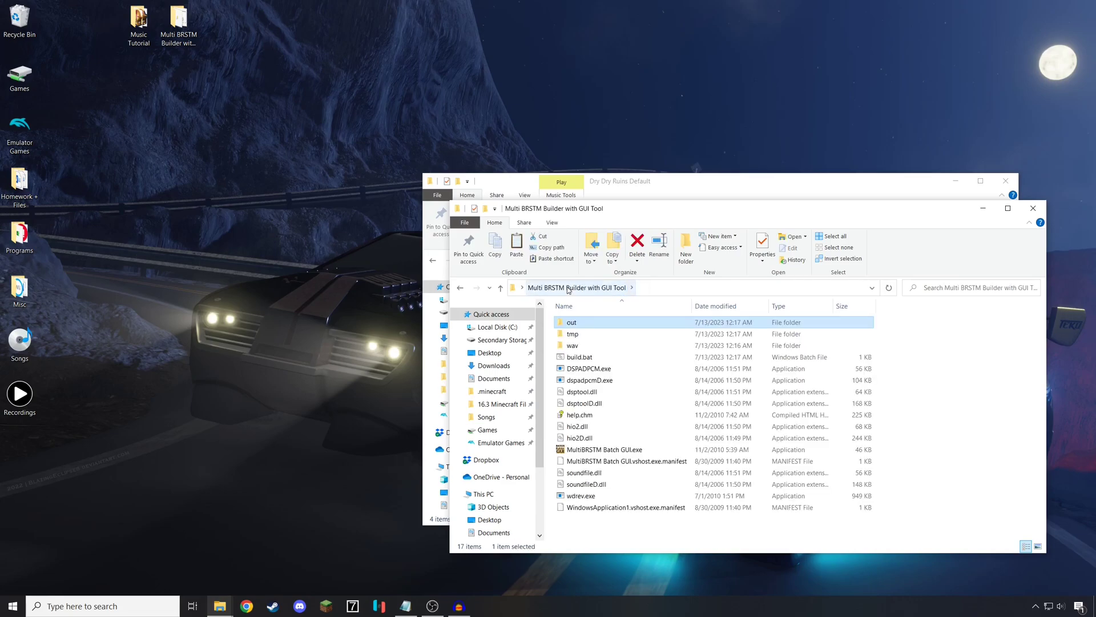
{"action": "double_click", "coordinate": [573, 346]}
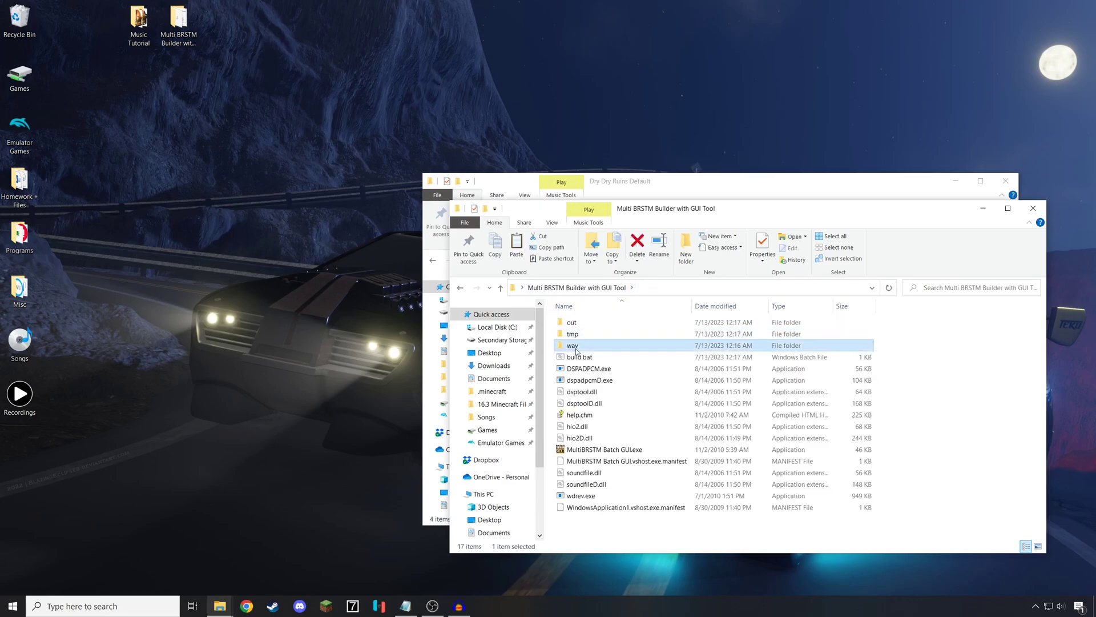
- Open Dry Dry Ruins Final and rename its four Red Battle HGSS files to 1.wav–4.wav
{"action": "left_click", "coordinate": [619, 189]}
{"action": "left_click", "coordinate": [520, 260]}
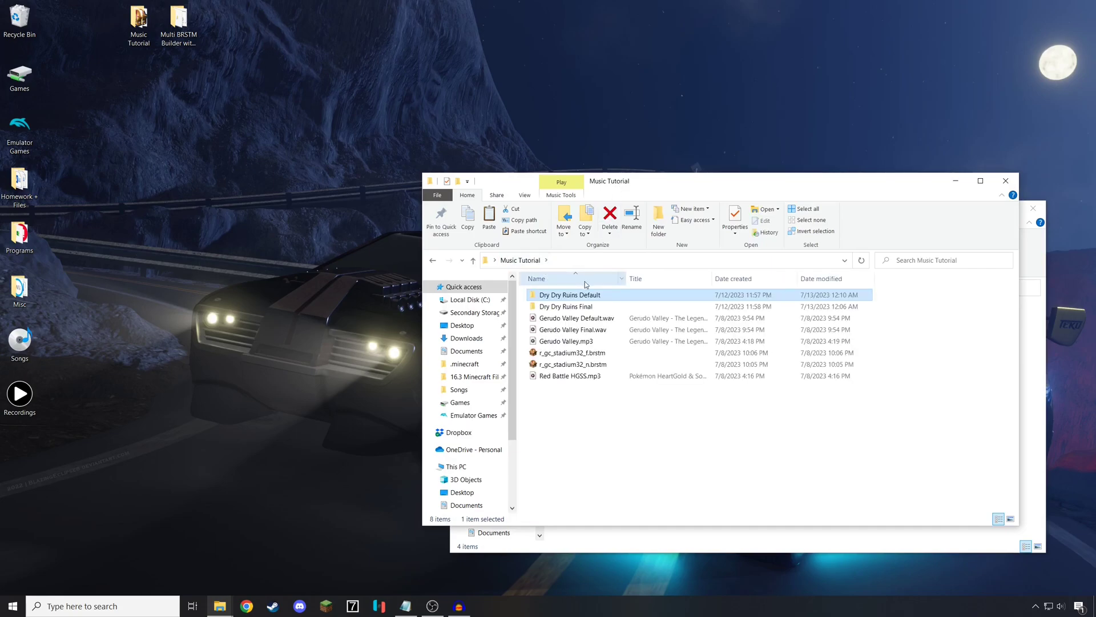
{"action": "double_click", "coordinate": [564, 306]}
{"action": "left_click", "coordinate": [566, 299]}
{"action": "key", "text": "F2"}
{"action": "type", "text": "1"}
{"action": "key", "text": "Tab"}
{"action": "type", "text": "2"}
{"action": "key", "text": "Tab"}
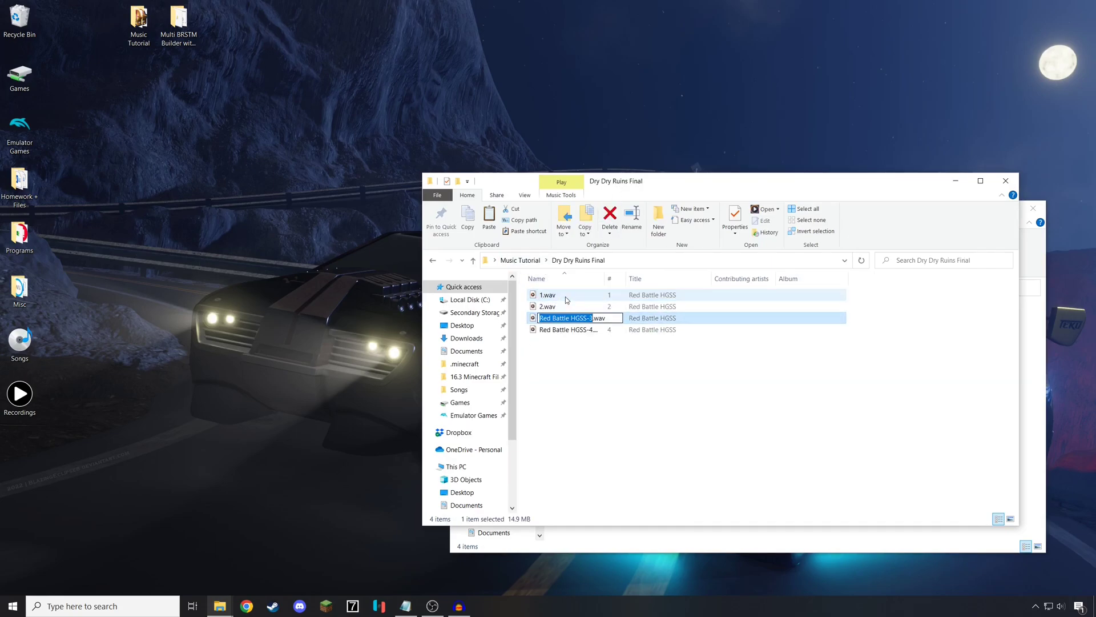
{"action": "type", "text": "3"}
{"action": "key", "text": "Tab"}
{"action": "type", "text": "4"}
{"action": "key", "text": "Return"}
- Copy the four files into the builder's wav folder, replacing the old copies
{"action": "key", "text": "ctrl+a"}
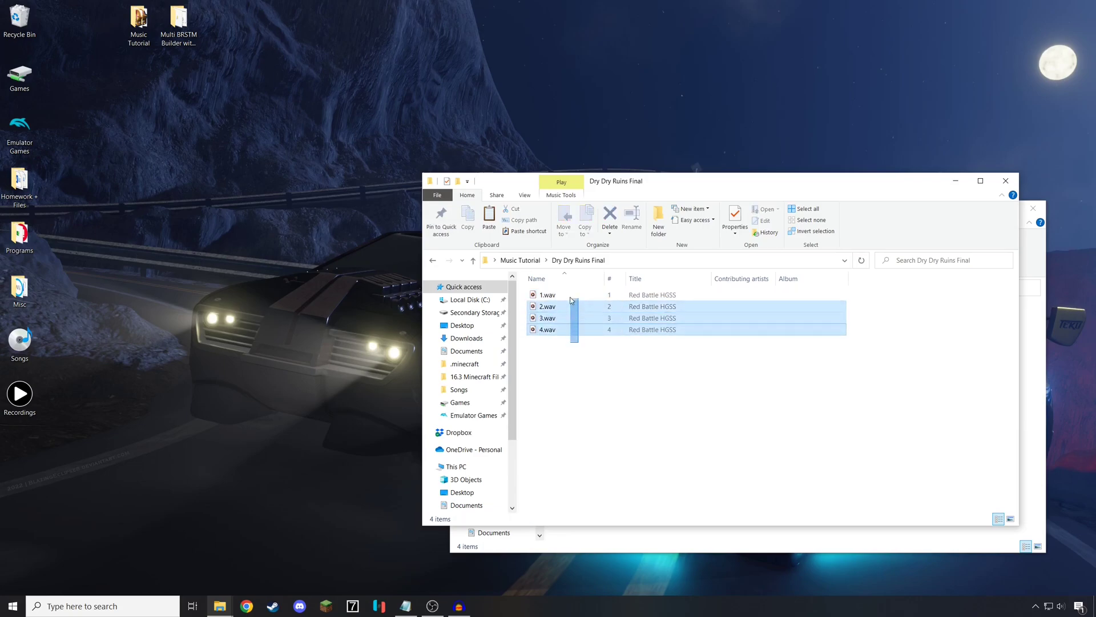
{"action": "key", "text": "alt+Tab"}
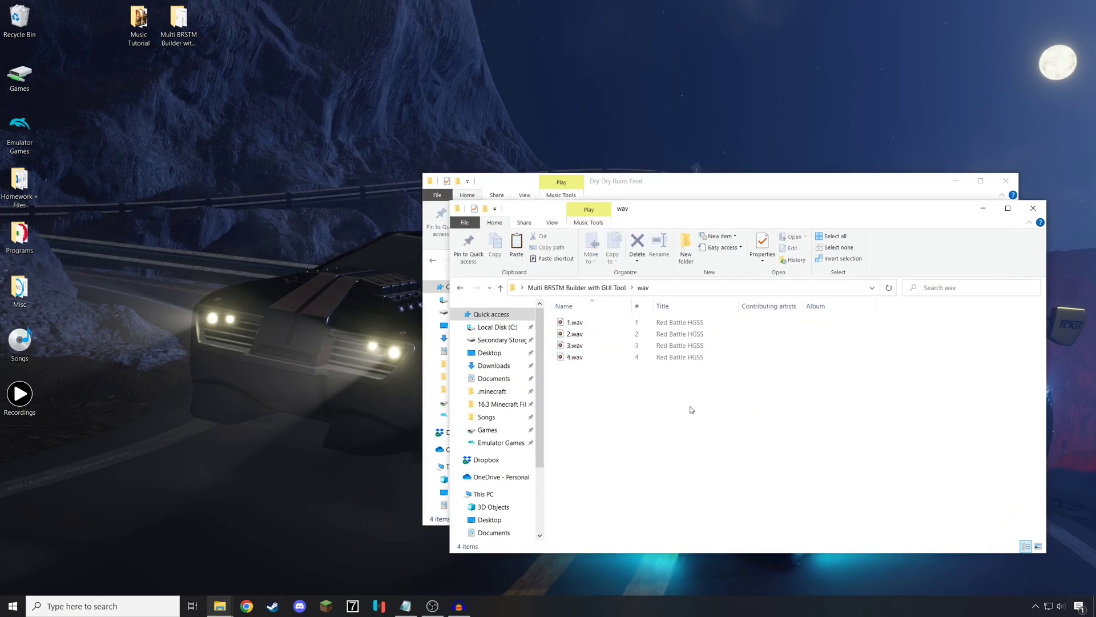
{"action": "key", "text": "ctrl+v"}
{"action": "left_click", "coordinate": [572, 257]}
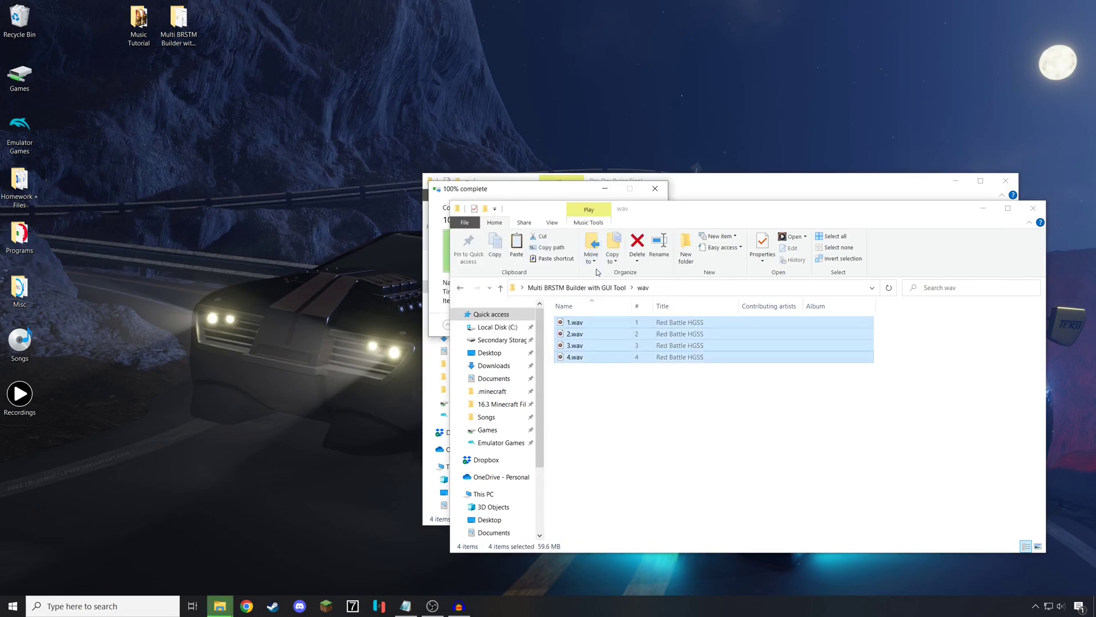
{"action": "left_click", "coordinate": [581, 288]}
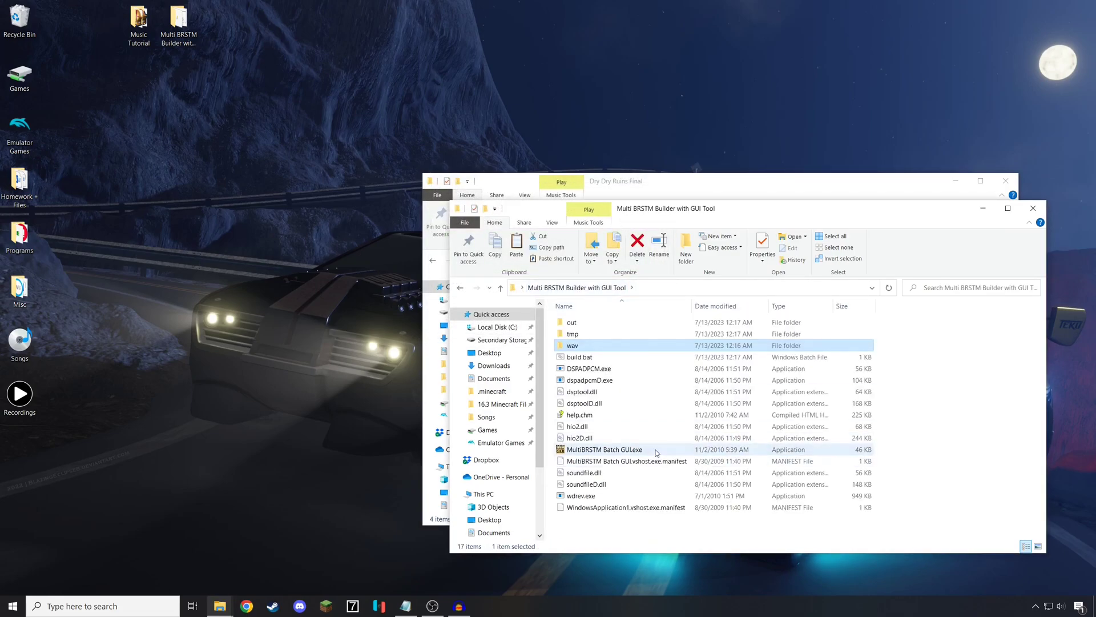
- Relaunch MultiBRSTM Batch GUI with 4CH, looping, and loop points 3465000 to 7299000
{"action": "double_click", "coordinate": [596, 450]}
{"action": "left_click", "coordinate": [540, 245]}
{"action": "left_click", "coordinate": [536, 271]}
{"action": "left_click", "coordinate": [475, 273]}
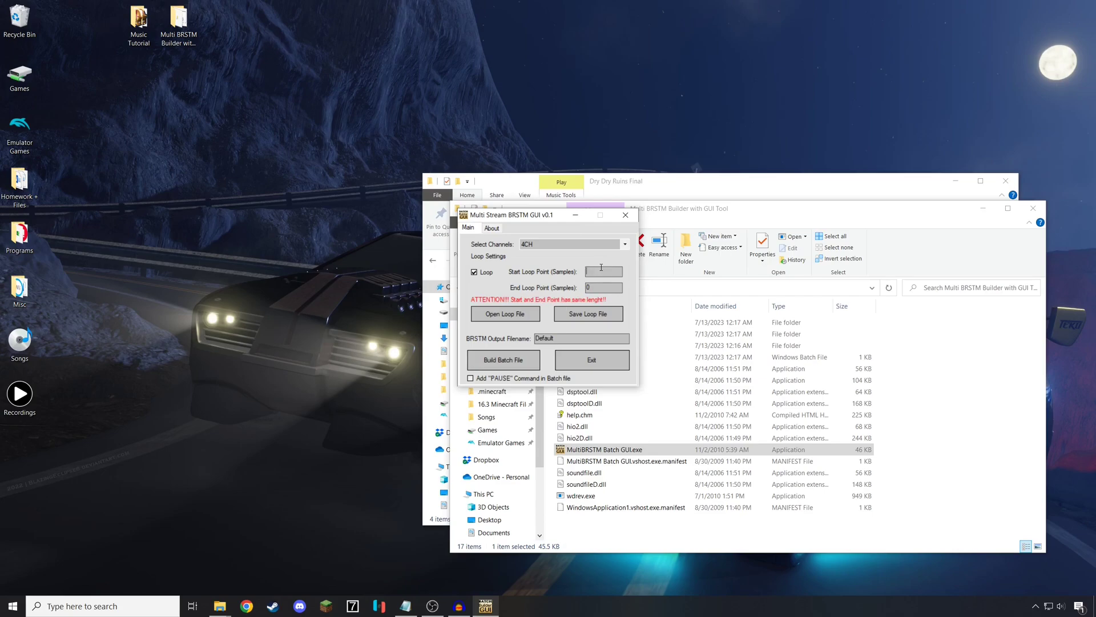
{"action": "type", "text": "346500"}
{"action": "type", "text": "08"}
- Rename the output to Final, build the batch file, and close the tool
{"action": "double_click", "coordinate": [556, 340]}
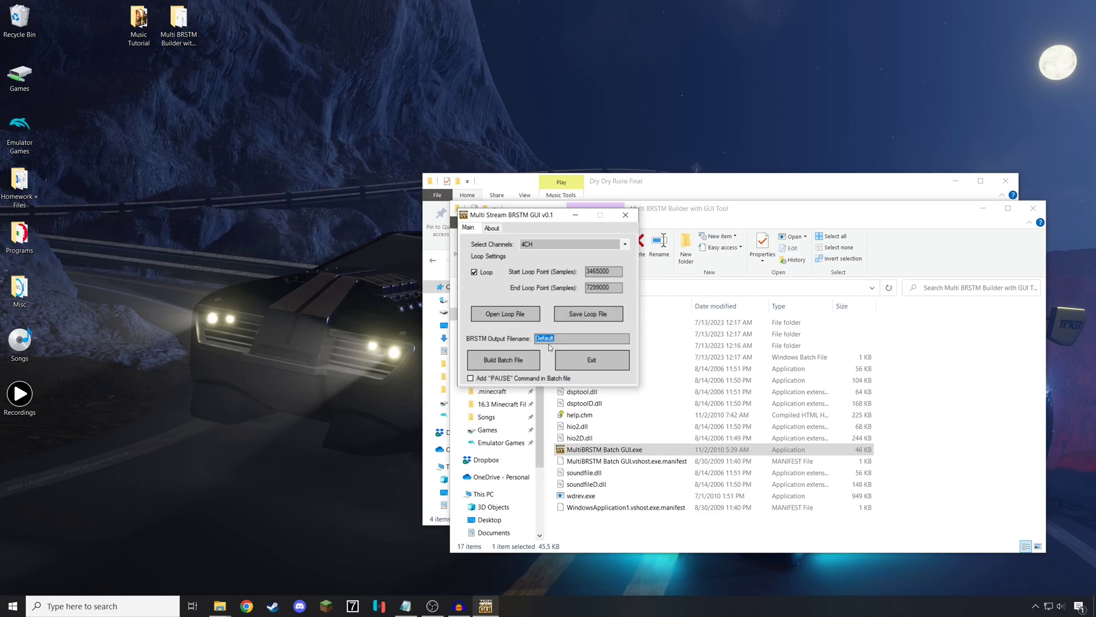
{"action": "type", "text": "Final"}
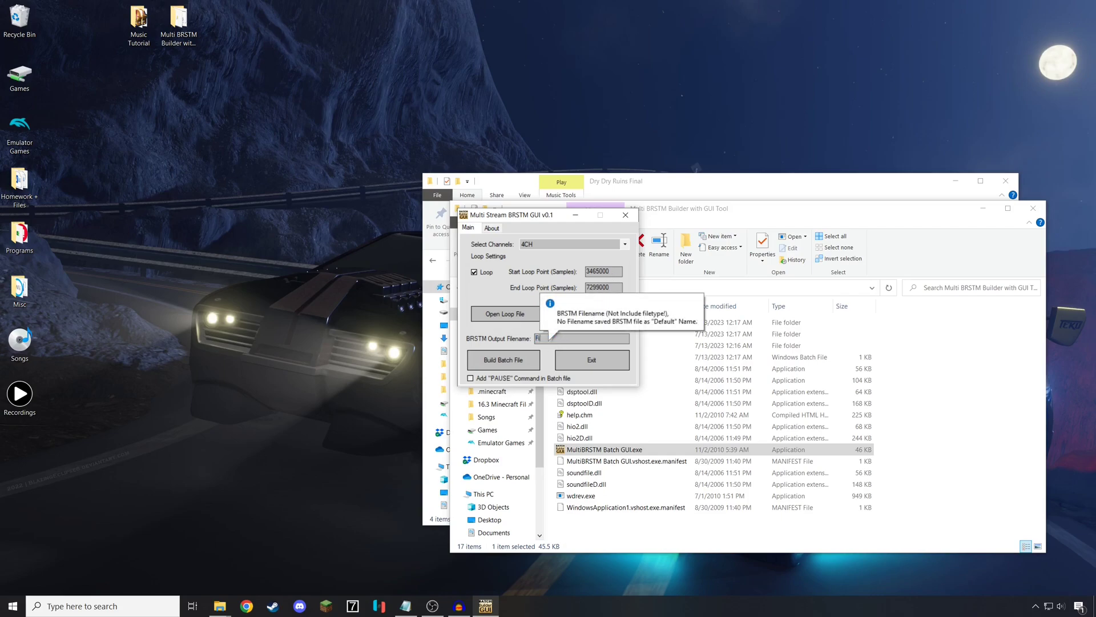
{"action": "left_click", "coordinate": [534, 358]}
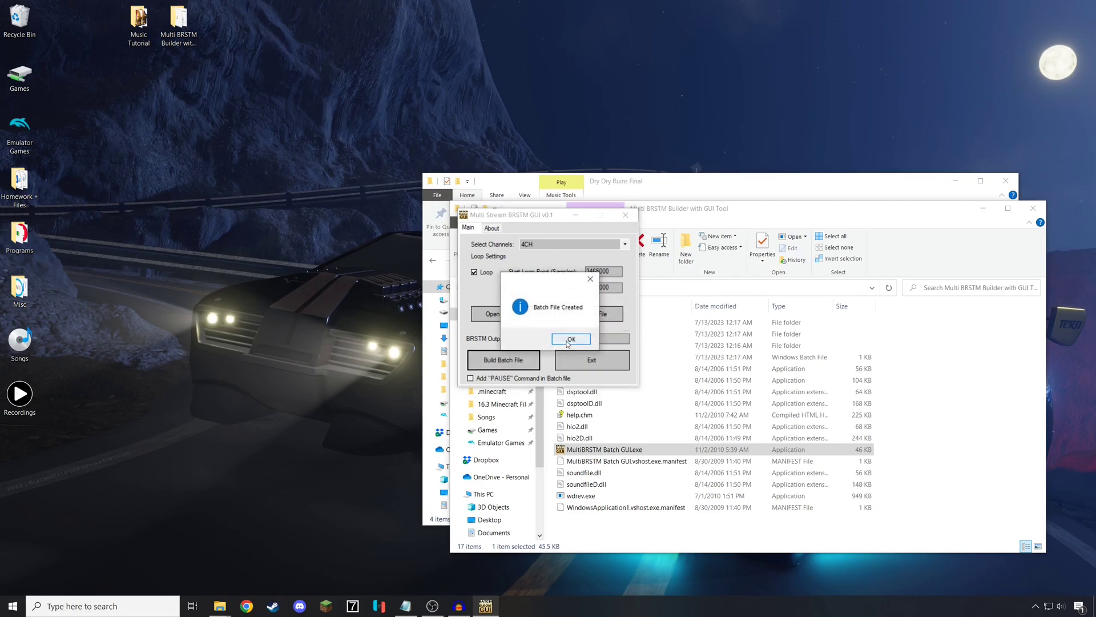
{"action": "left_click", "coordinate": [569, 340]}
{"action": "left_click", "coordinate": [634, 218]}
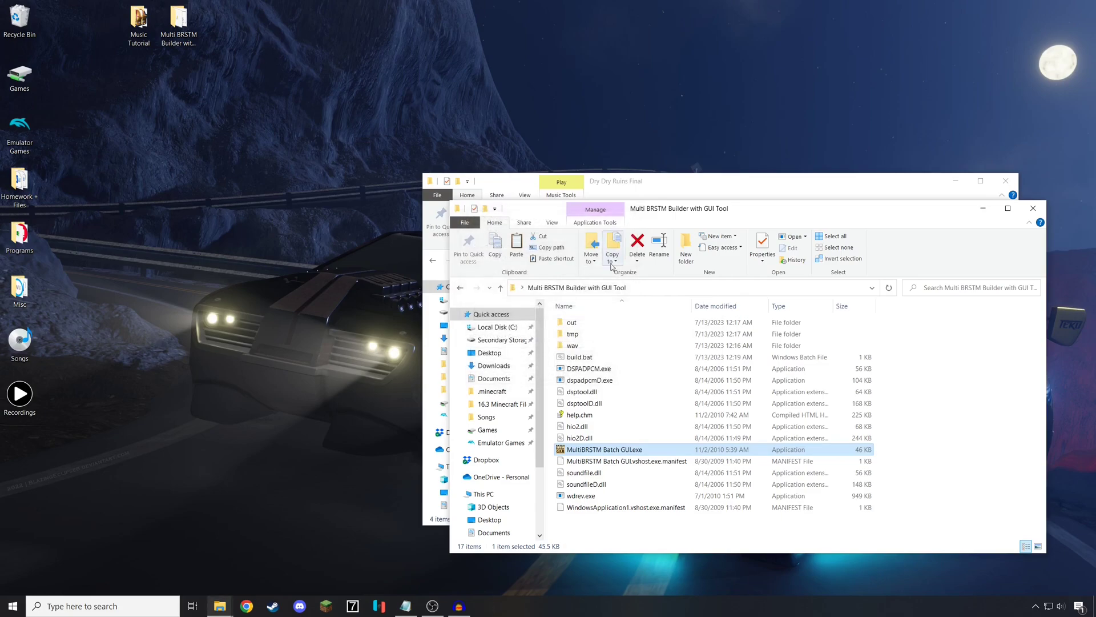
- Run build.bat, check Final.brstm in the out folder, and search the web for mkwii file names
{"action": "double_click", "coordinate": [589, 357]}
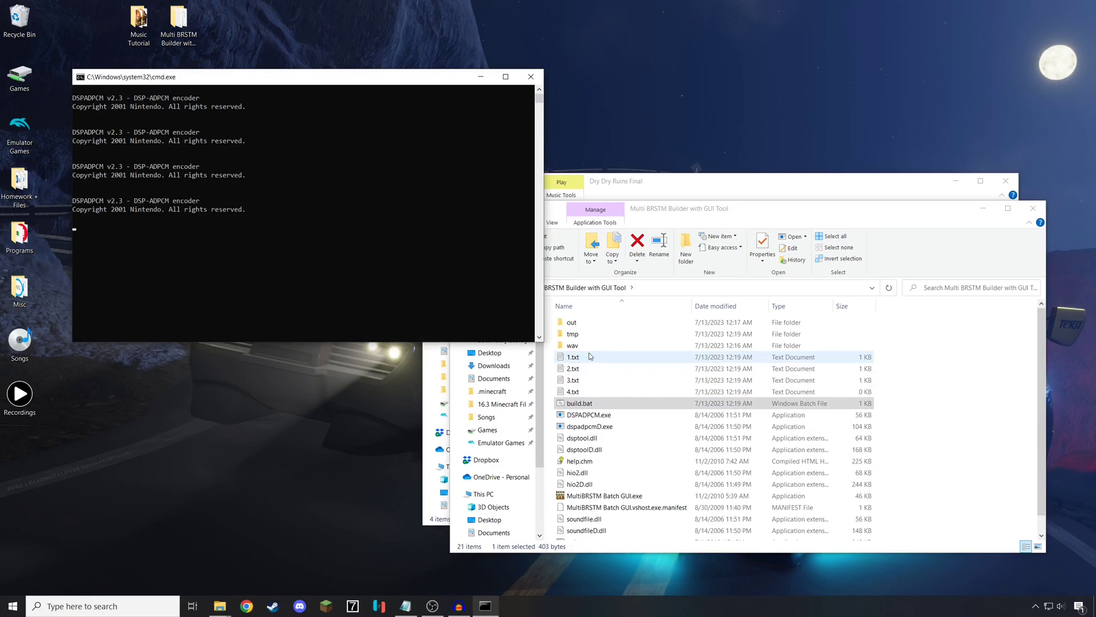
{"action": "double_click", "coordinate": [573, 322]}
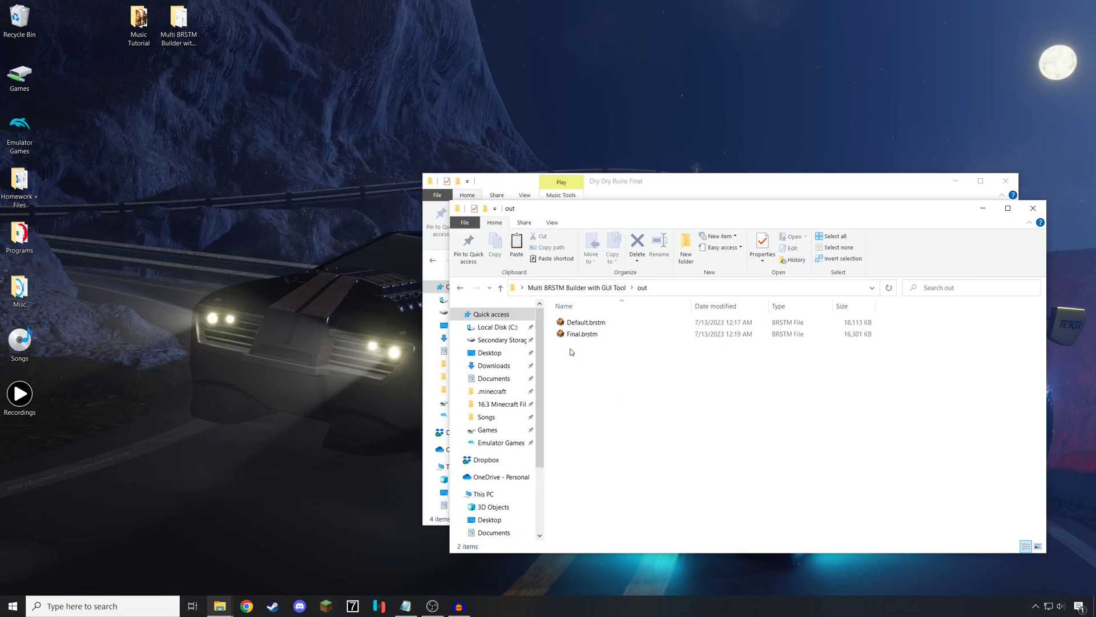
{"action": "left_click", "coordinate": [247, 606]}
{"action": "type", "text": "mkwii"}
{"action": "key", "text": "Return"}
- Copy STRM_N_DESERT_N from the Mario Kart Wii file names page and rename Default.brstm to it
{"action": "left_click", "coordinate": [246, 173]}
{"action": "scroll", "coordinate": [248, 240], "scroll_direction": "down", "scroll_amount": 15}
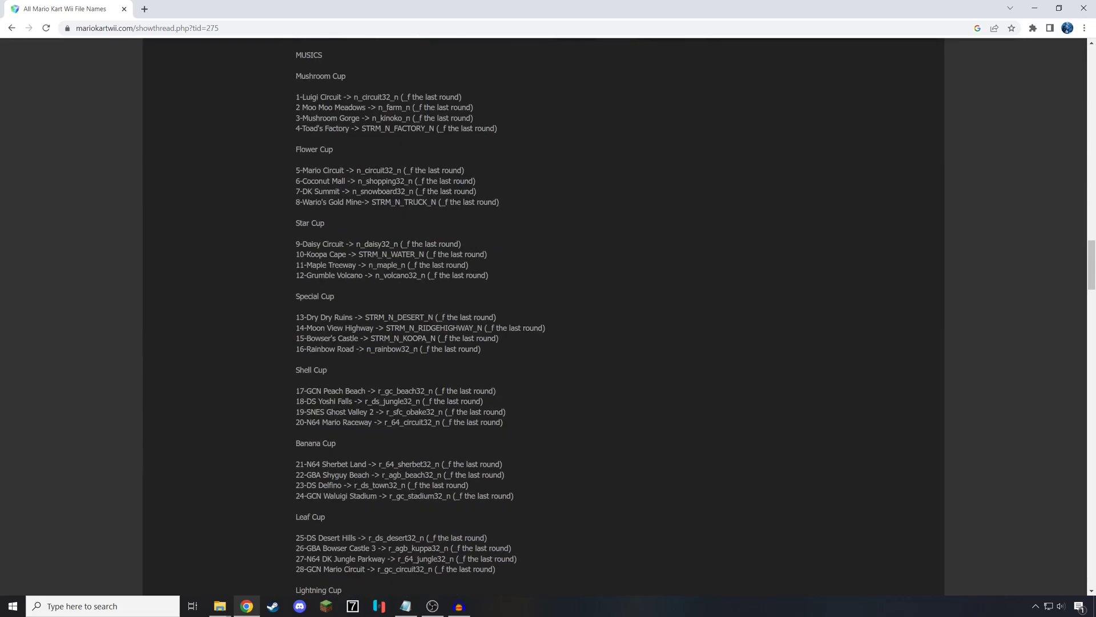
{"action": "double_click", "coordinate": [400, 317]}
{"action": "key", "text": "ctrl+c"}
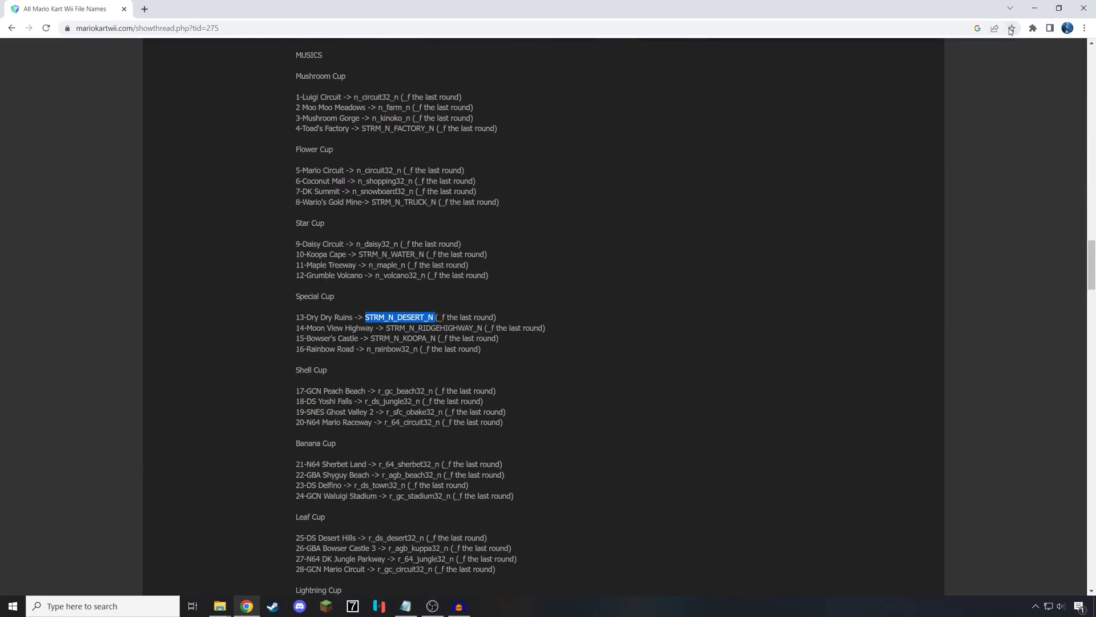
{"action": "left_click", "coordinate": [1035, 8]}
{"action": "left_click", "coordinate": [645, 325]}
{"action": "key", "text": "F2"}
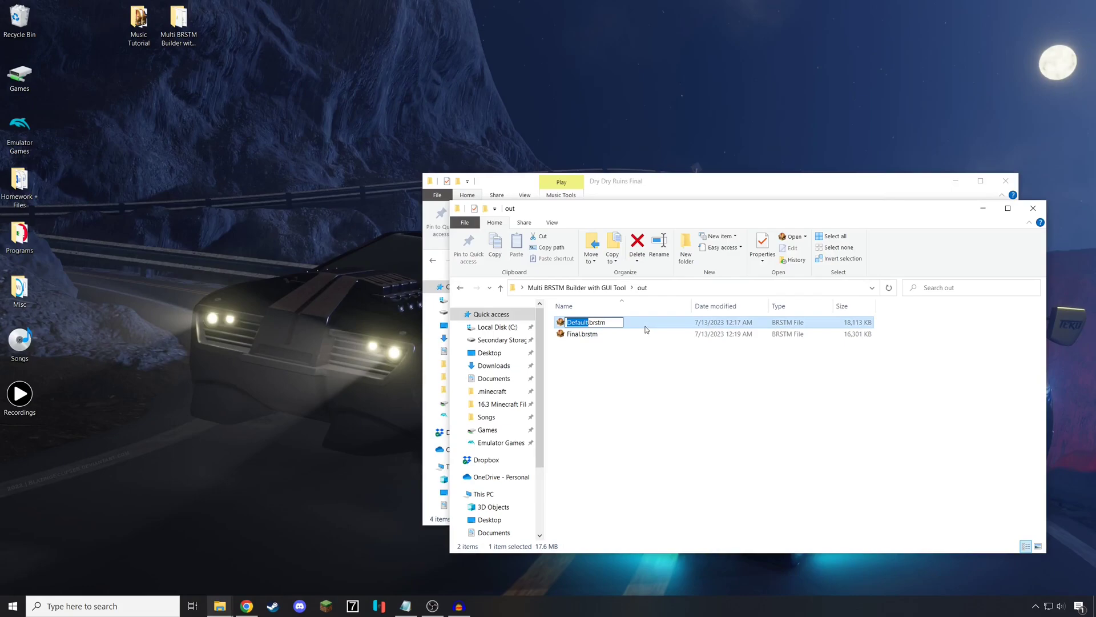
{"action": "key", "text": "ctrl+v"}
{"action": "key", "text": "Return"}
- Rename Final.brstm to STRM_N_DESERT_F.brstm
{"action": "left_click", "coordinate": [645, 325]}
{"action": "key", "text": "F2"}
{"action": "key", "text": "ctrl+v"}
{"action": "key", "text": "BackSpace"}
{"action": "type", "text": "F"}
{"action": "key", "text": "Return"}
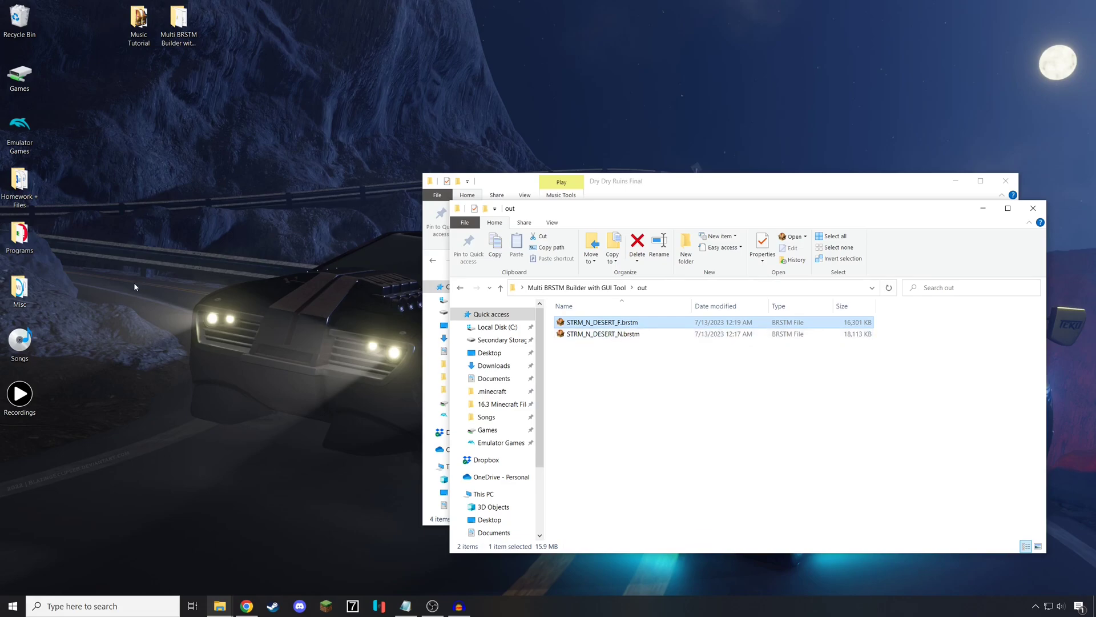
- Navigate to Emulator Games > Tutorial > files > sound > strm
{"action": "double_click", "coordinate": [20, 129]}
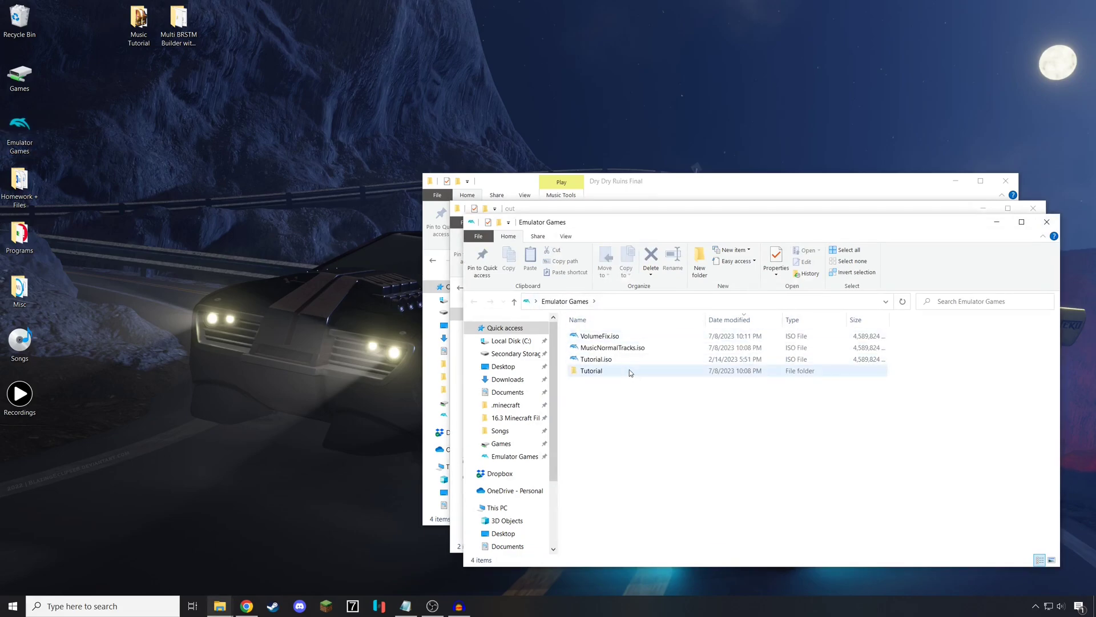
{"action": "double_click", "coordinate": [629, 369]}
{"action": "double_click", "coordinate": [612, 348]}
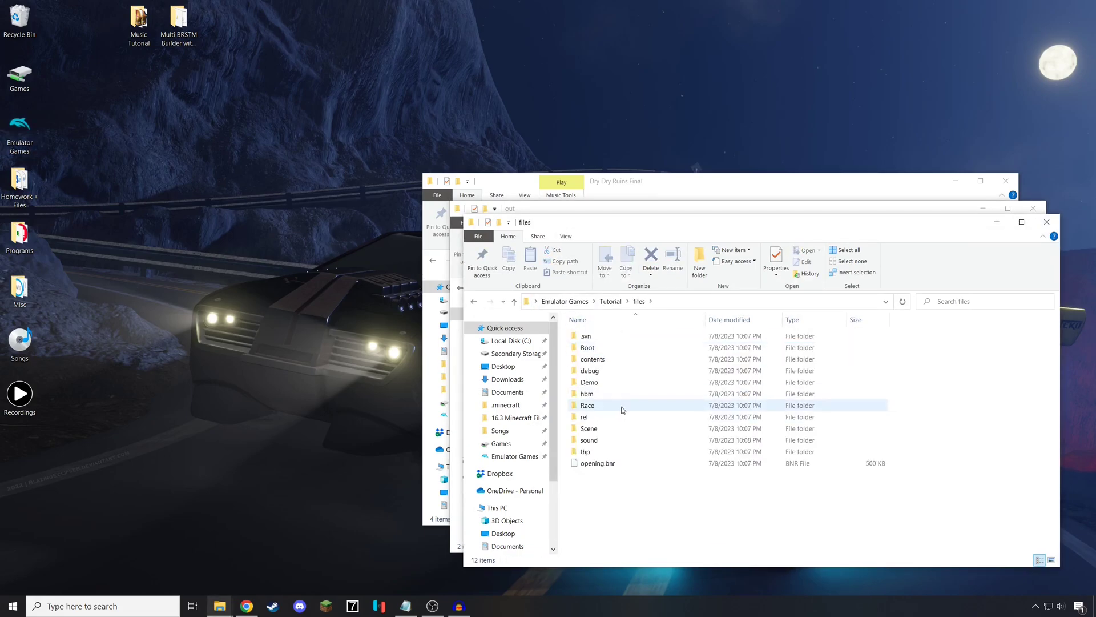
{"action": "double_click", "coordinate": [623, 440]}
{"action": "double_click", "coordinate": [624, 348]}
- Paste both STRM_N_DESERT BRSTMs into strm, replacing the originals, then open revo_kart.brsar from sound
{"action": "left_click", "coordinate": [645, 196]}
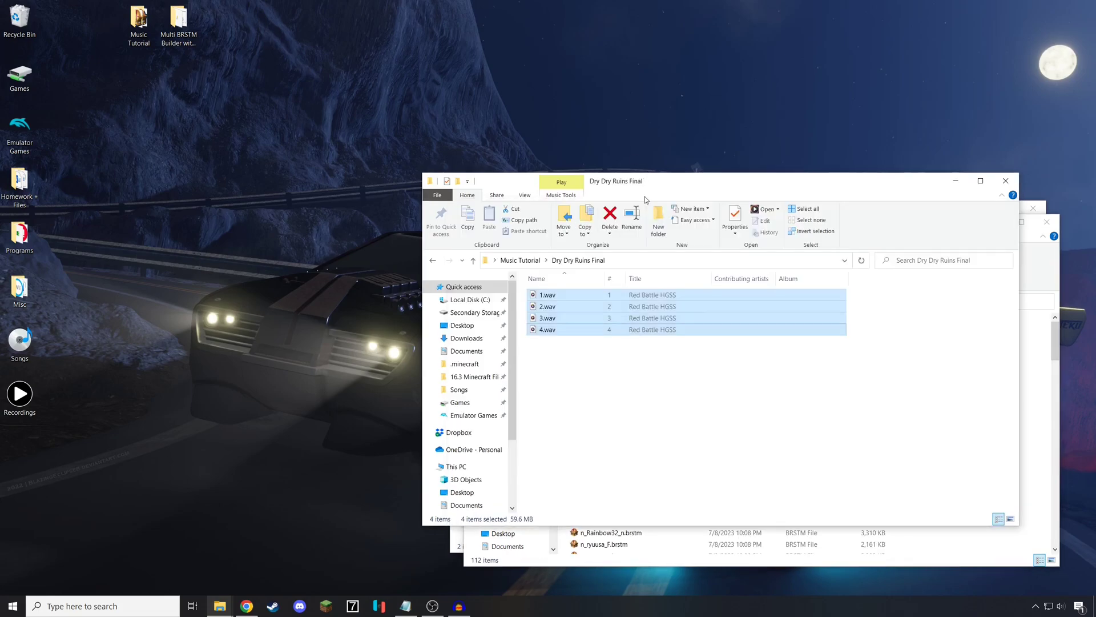
{"action": "left_click_drag", "start_coordinate": [646, 196], "coordinate": [438, 332]}
{"action": "left_click", "coordinate": [685, 400]}
{"action": "left_click_drag", "start_coordinate": [692, 363], "coordinate": [548, 300]}
{"action": "left_click_drag", "start_coordinate": [645, 208], "coordinate": [449, 223]}
{"action": "left_click", "coordinate": [979, 443]}
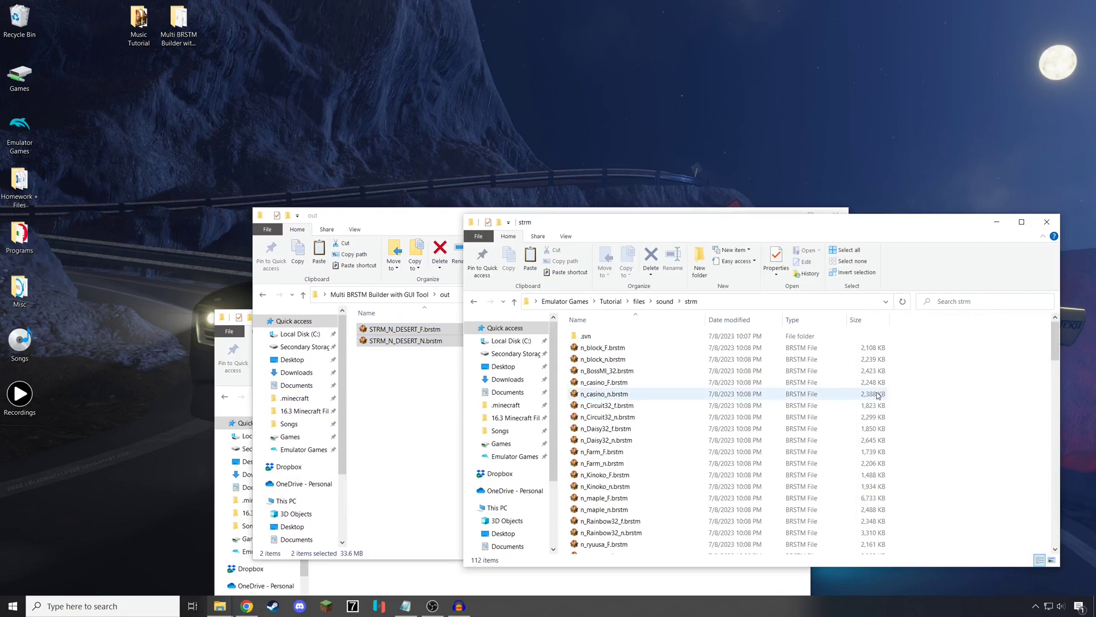
{"action": "key", "text": "ctrl+v"}
{"action": "left_click", "coordinate": [567, 253]}
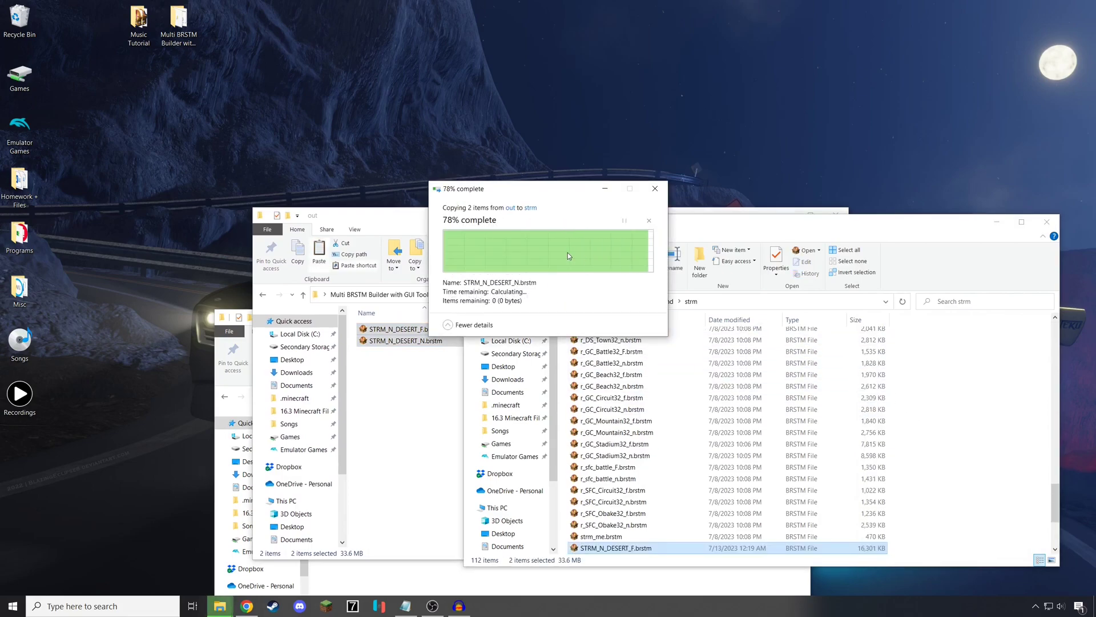
{"action": "left_click", "coordinate": [665, 301]}
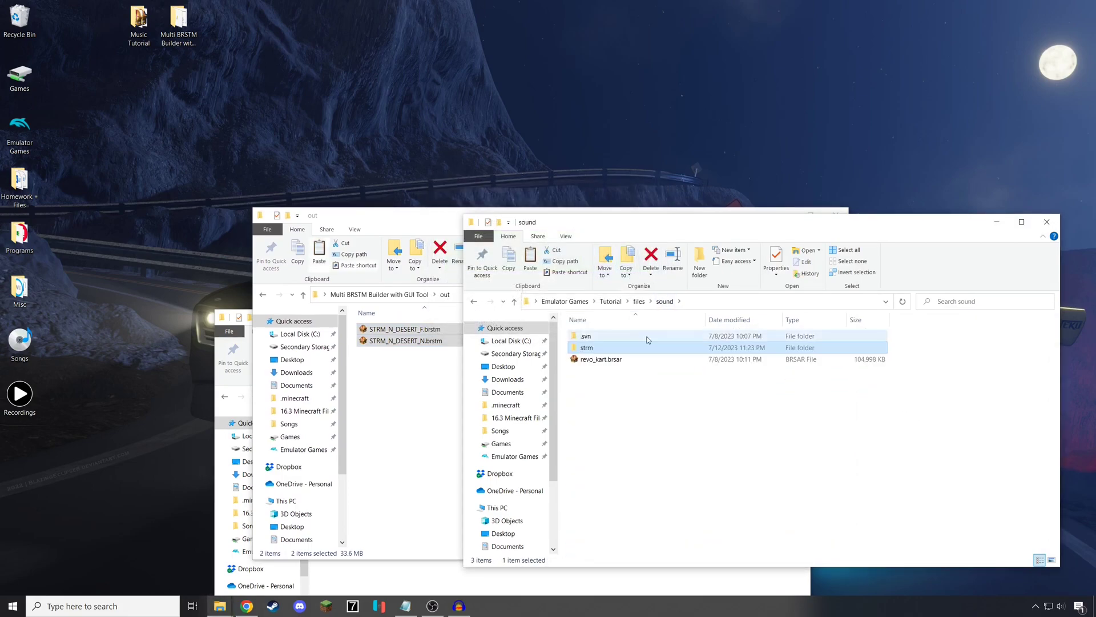
{"action": "double_click", "coordinate": [612, 362]}
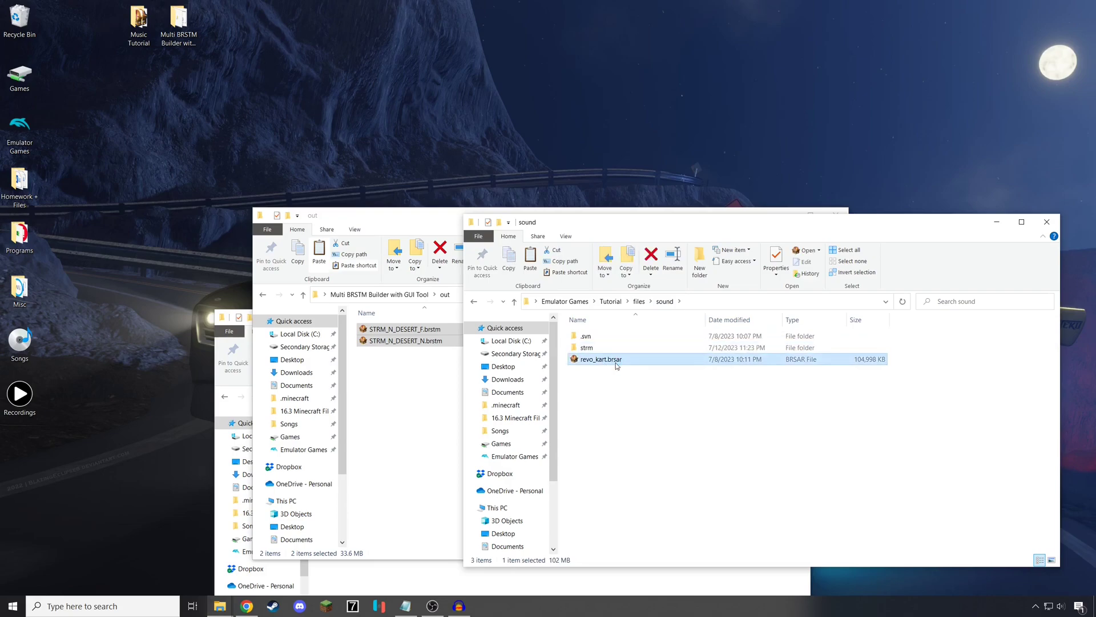
- Expand STRM > N > DESERT and set the N entry's volume to 255
{"action": "left_click", "coordinate": [135, 187]}
{"action": "left_click", "coordinate": [146, 212]}
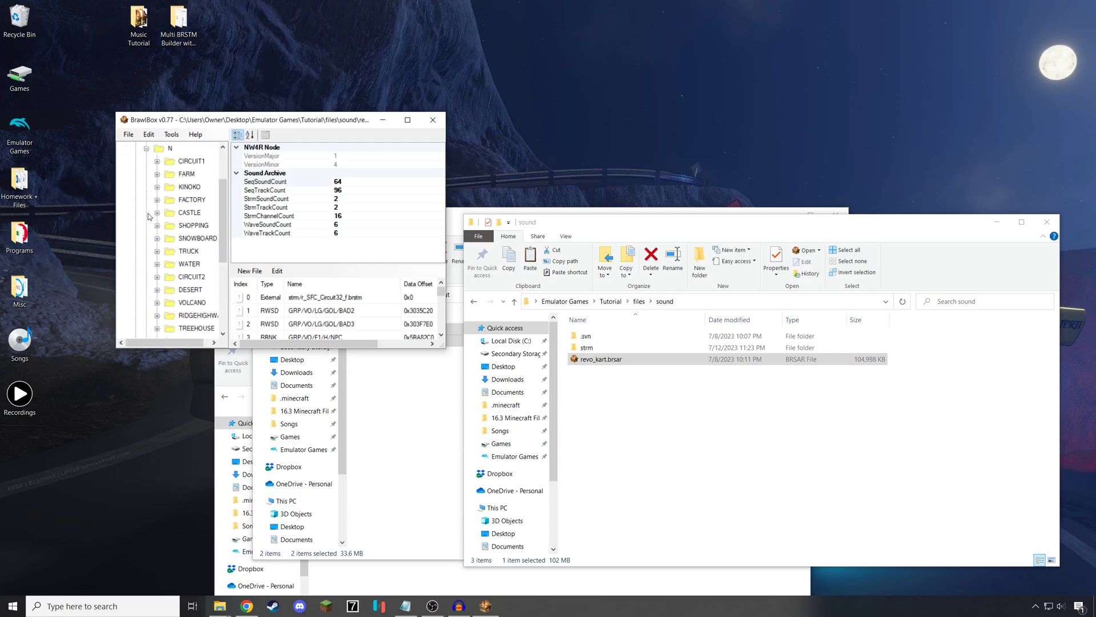
{"action": "left_click", "coordinate": [158, 251]}
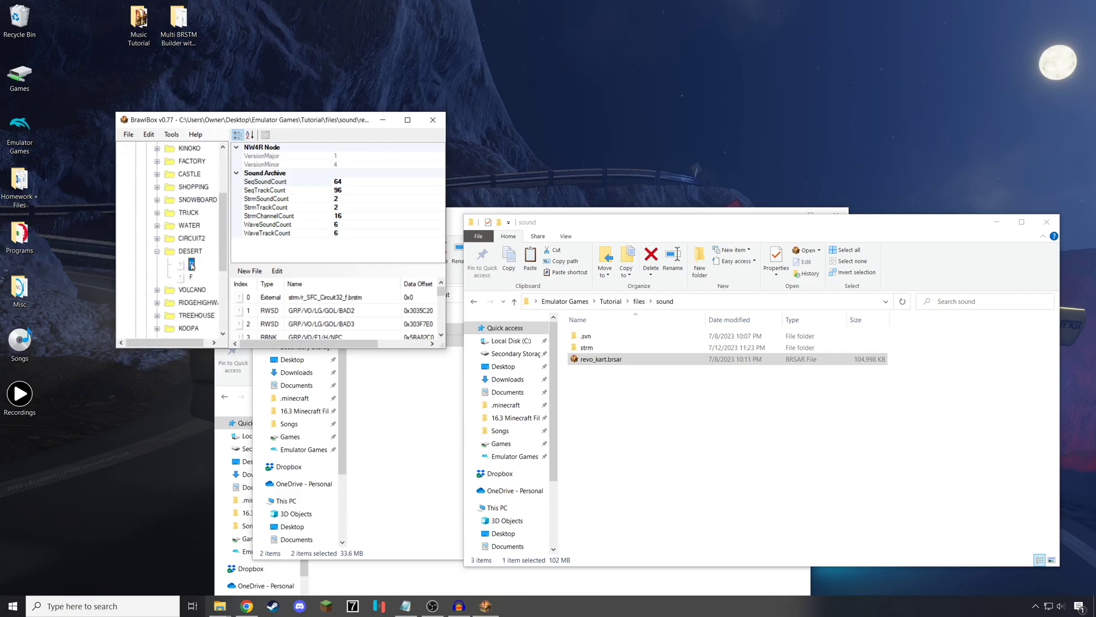
{"action": "left_click", "coordinate": [192, 264]}
{"action": "left_click", "coordinate": [342, 190]}
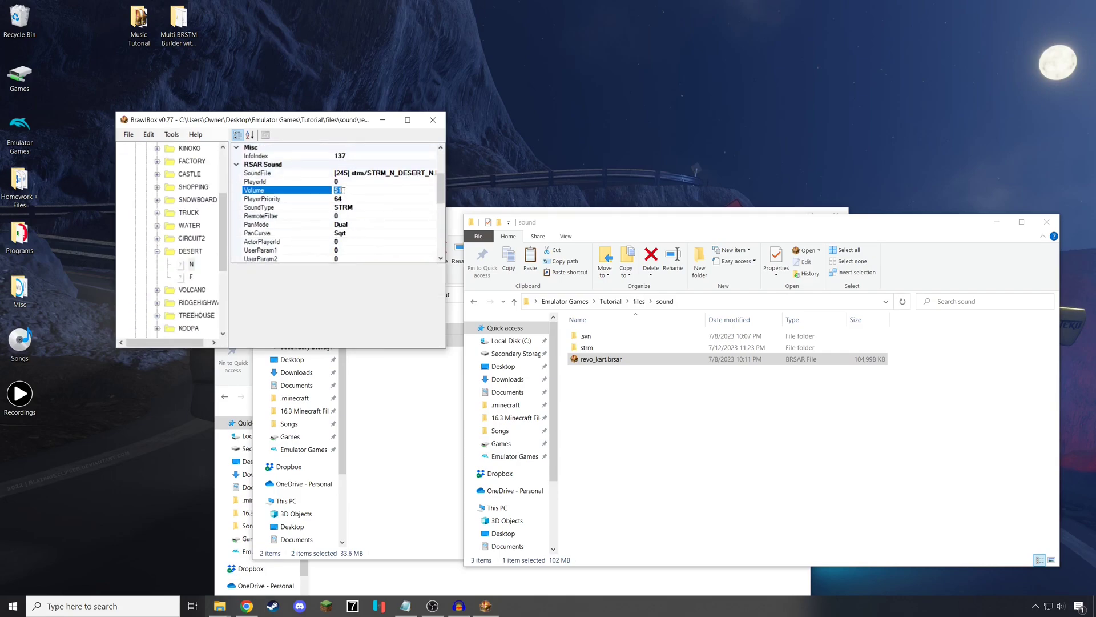
{"action": "type", "text": "255"}
- Set the F entry's volume to 255, then close and save revo_kart.brsar
{"action": "left_click", "coordinate": [192, 276]}
{"action": "left_click", "coordinate": [341, 190]}
{"action": "type", "text": "255"}
{"action": "left_click", "coordinate": [433, 119]}
{"action": "left_click", "coordinate": [507, 334]}
- Run Patch that BRSAR! on revo_kart.brsar, patching its 111 BRSTM entries
{"action": "left_click", "coordinate": [114, 599]}
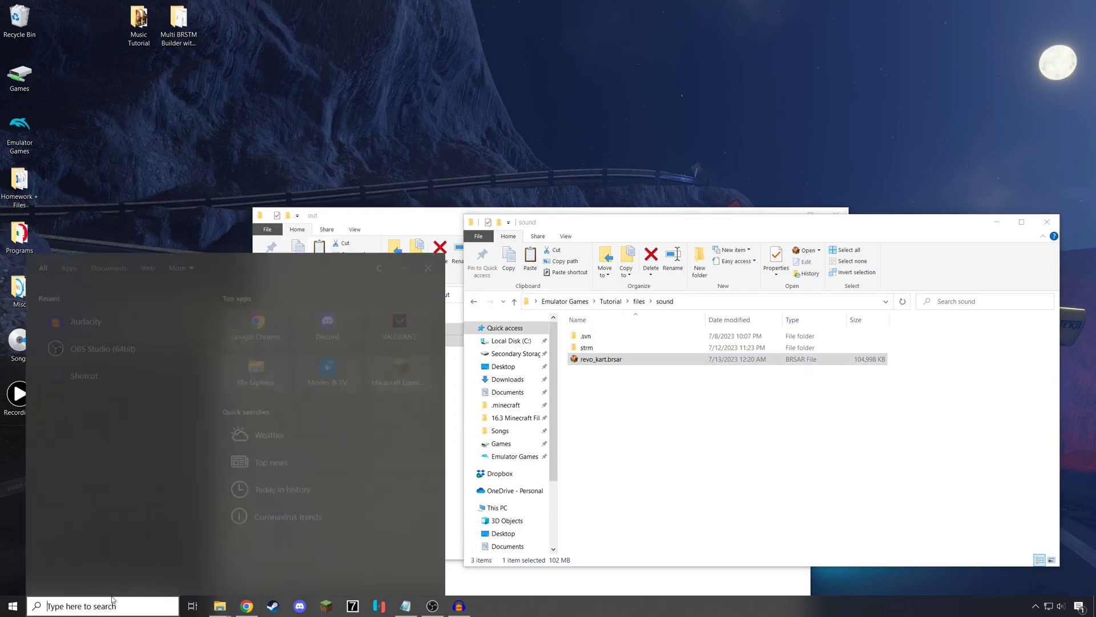
{"action": "type", "text": "patch"}
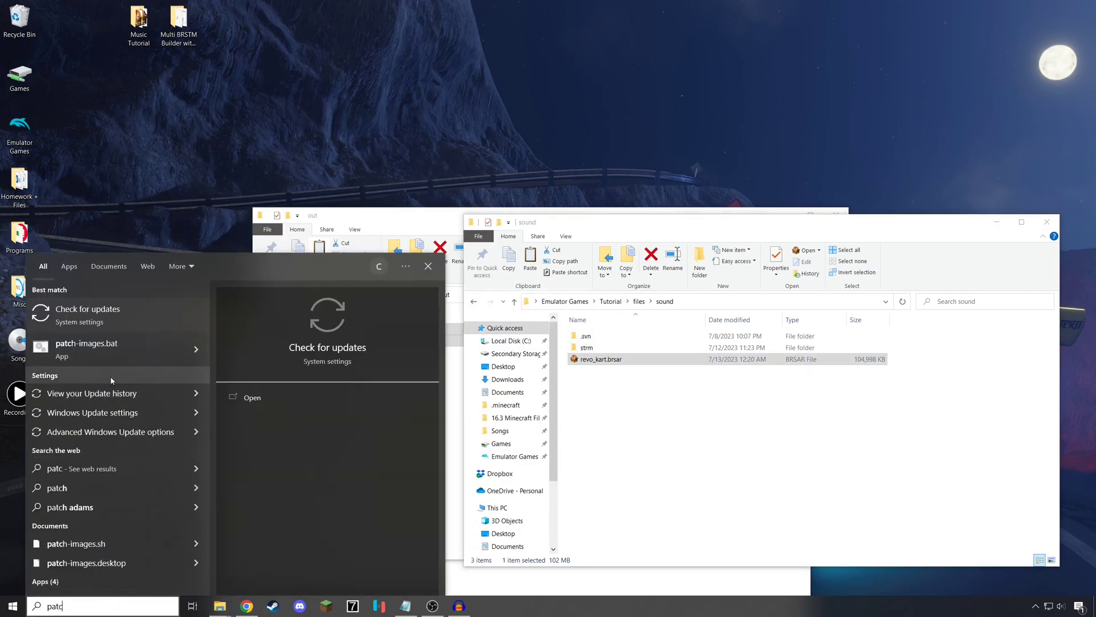
{"action": "left_click", "coordinate": [115, 348]}
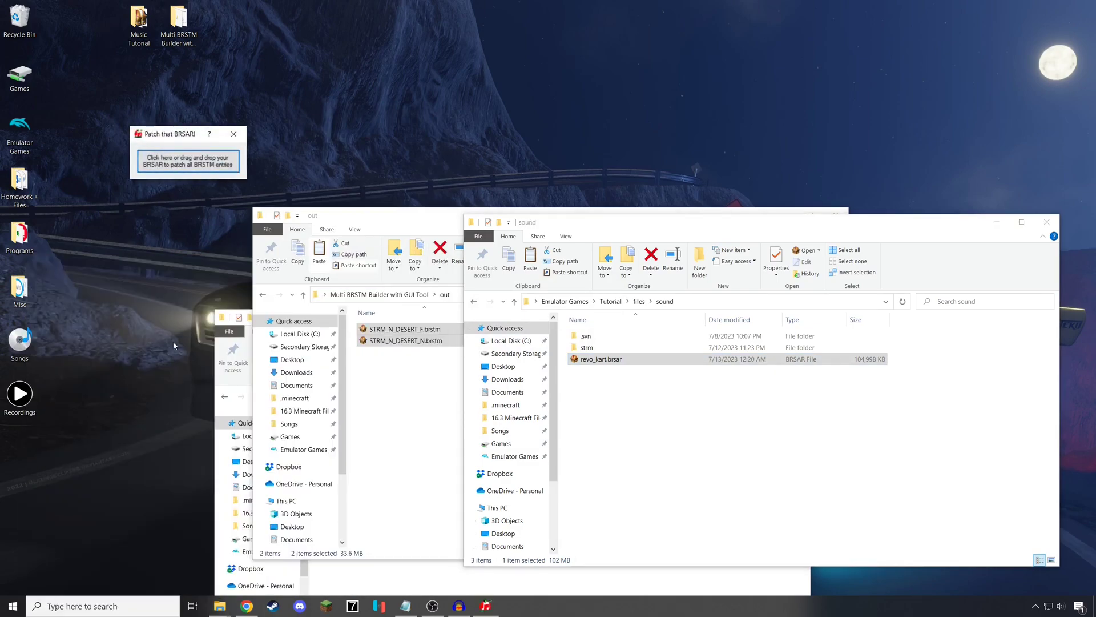
{"action": "left_click_drag", "start_coordinate": [599, 359], "coordinate": [219, 165]}
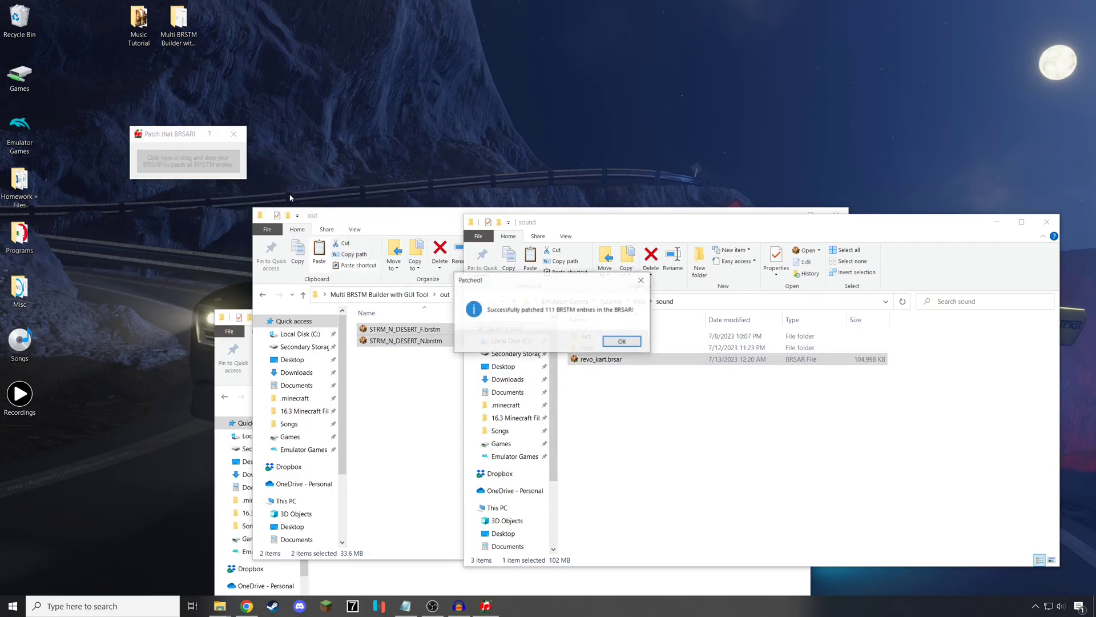
{"action": "left_click", "coordinate": [617, 341]}
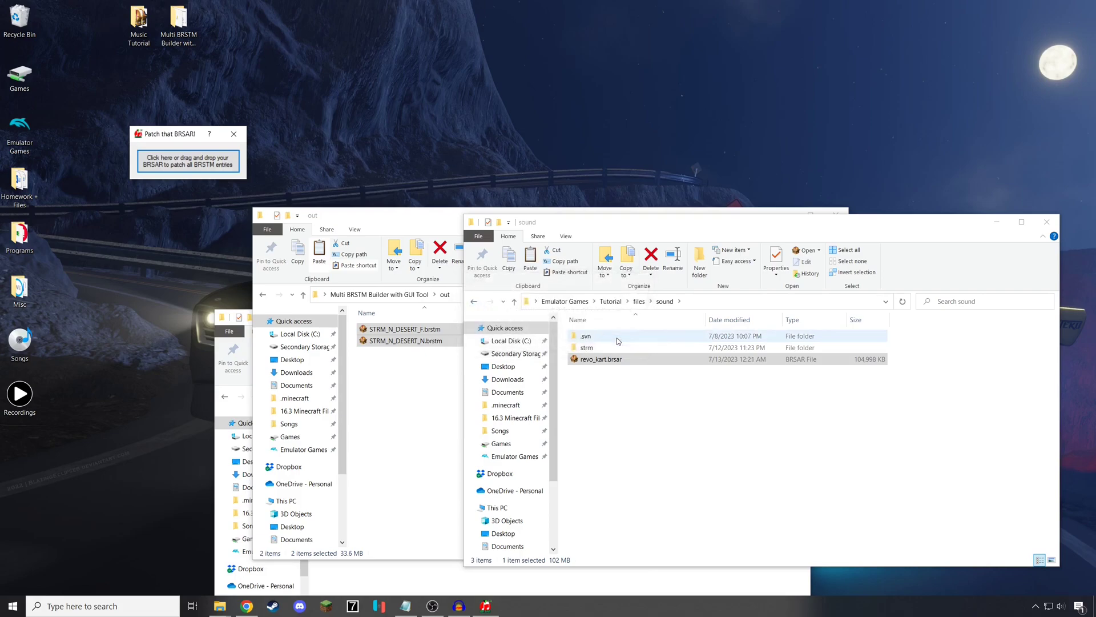
- From a PowerShell window in Emulator Games, enter a wit copy of the Tutorial folder to MultiBRSTM.iso
{"action": "left_click", "coordinate": [565, 301]}
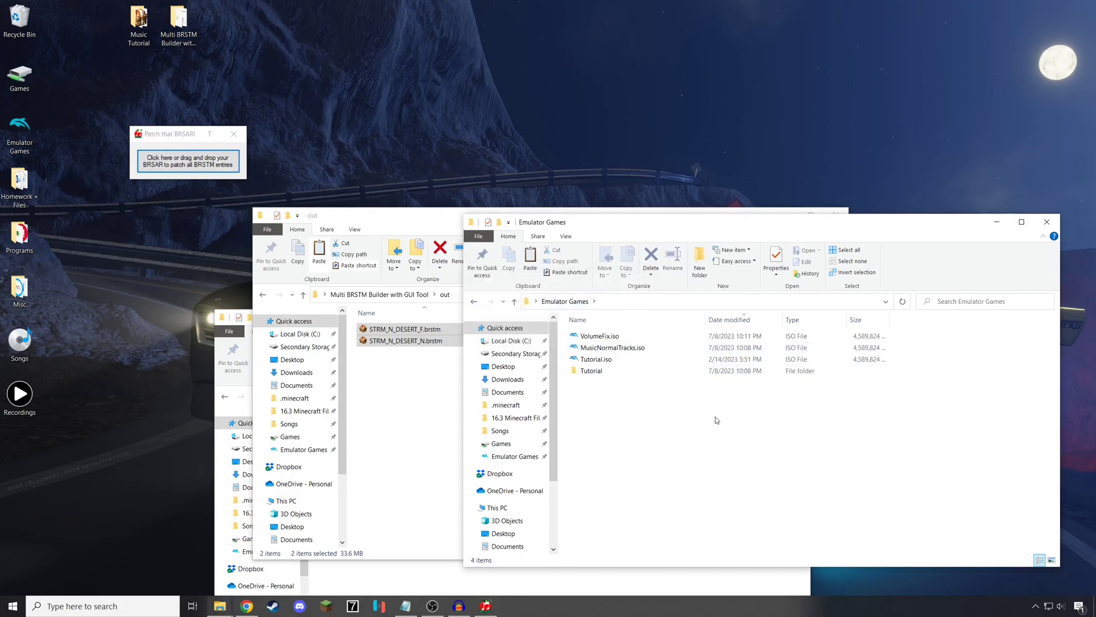
{"action": "right_click", "coordinate": [717, 421], "text": "shift"}
{"action": "left_click", "coordinate": [660, 298]}
{"action": "type", "text": "wit copy Tut"}
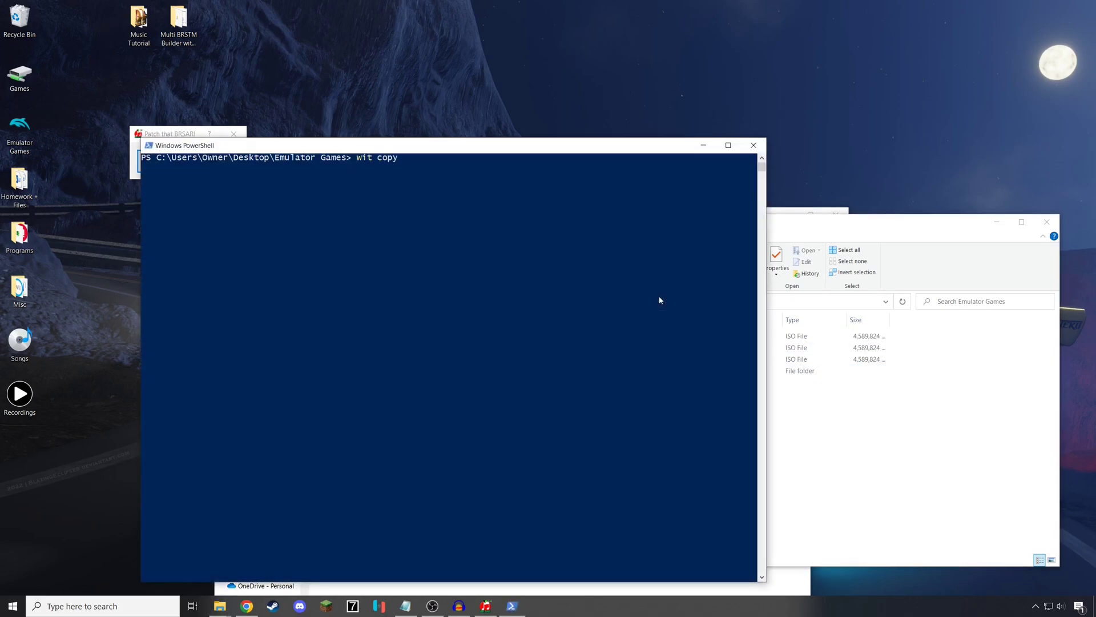
{"action": "key", "text": "Tab"}
{"action": "type", "text": "MultiBRSTM.iso"}
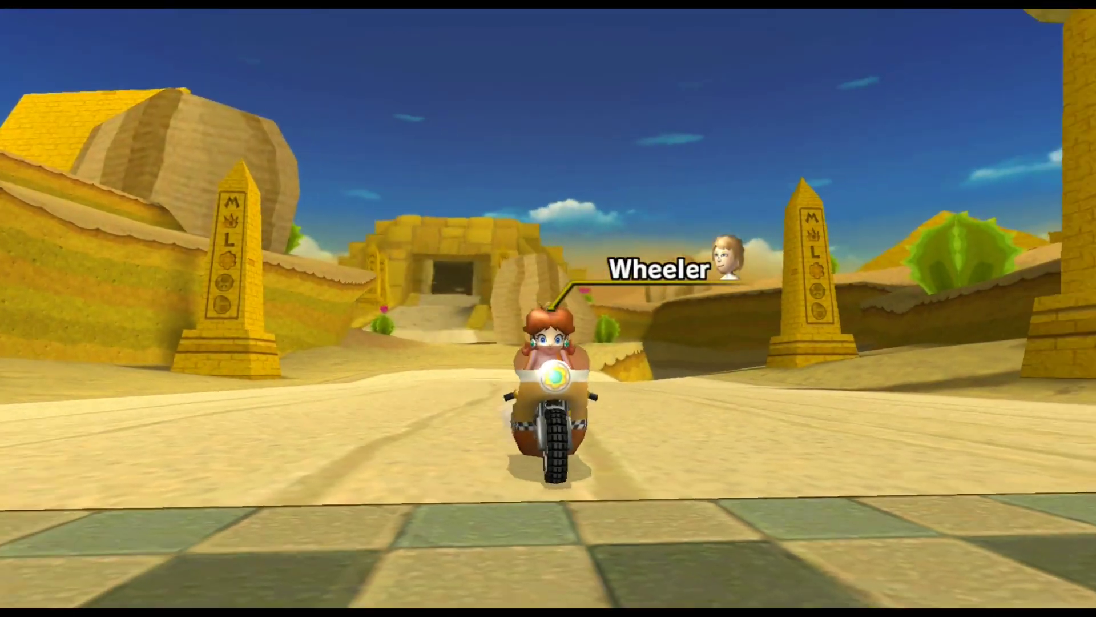